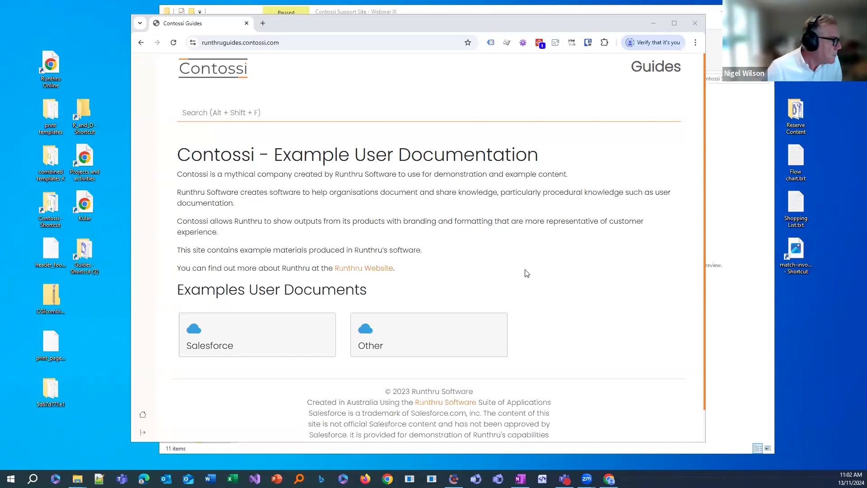
# - Open the Salesforce guide on enabling security keys for the company's account and look through its illustrated steps
pyautogui.click(285, 339)
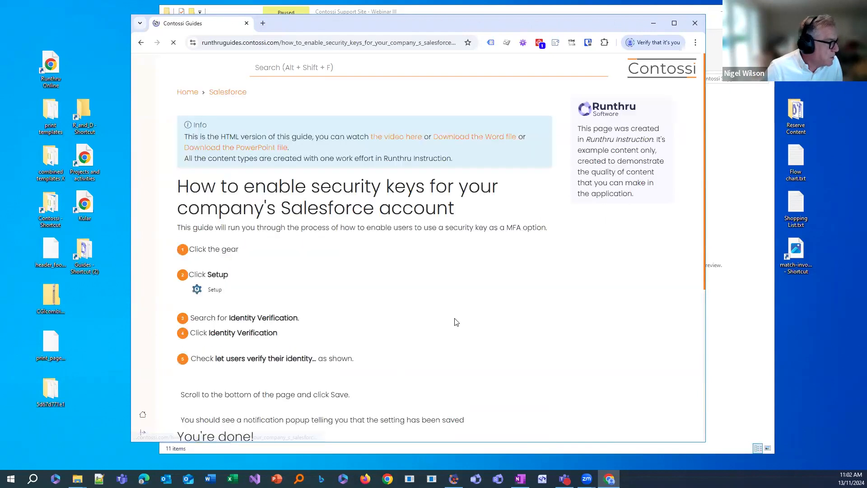
pyautogui.scroll(-1, 586, 294)
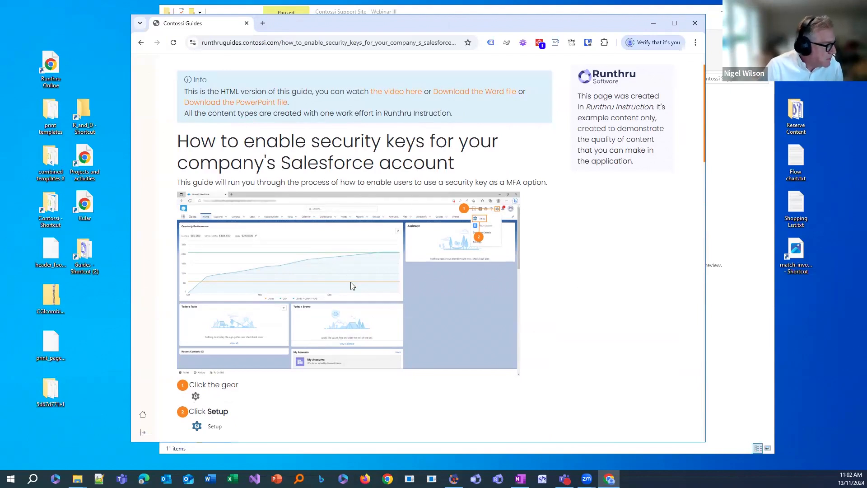
pyautogui.scroll(-4, 388, 306)
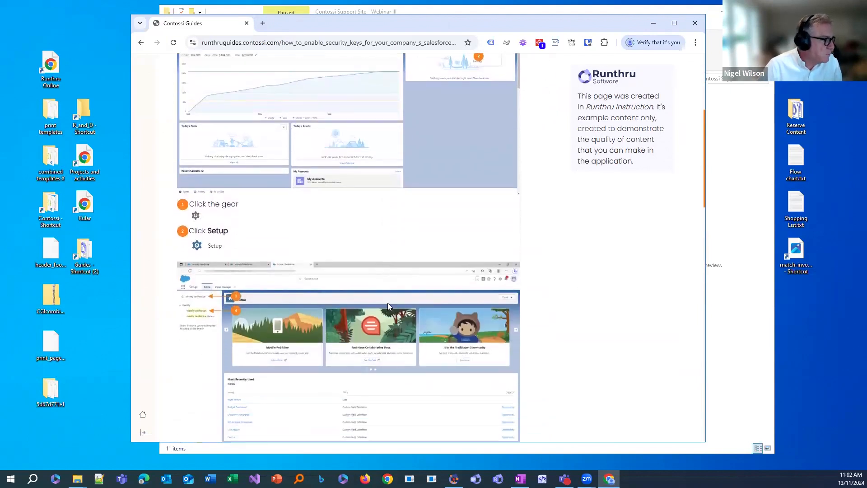
pyautogui.scroll(5, 388, 306)
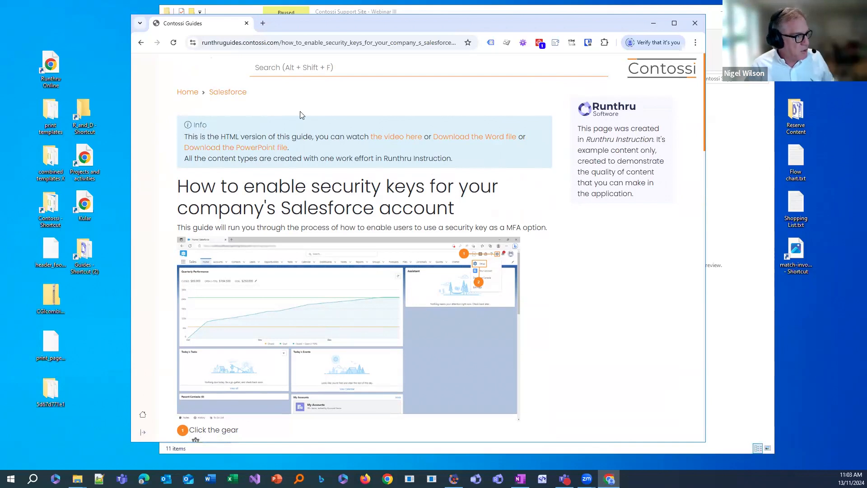
# - Open the Adding a Pipeline Stage in Salesforce guide, view its Step 2 and Step 4 sections, and collapse them again
pyautogui.click(234, 92)
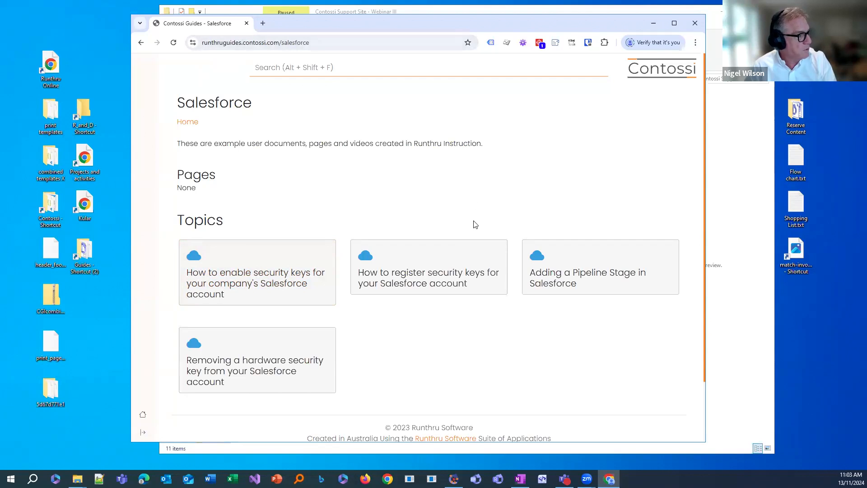
pyautogui.click(603, 281)
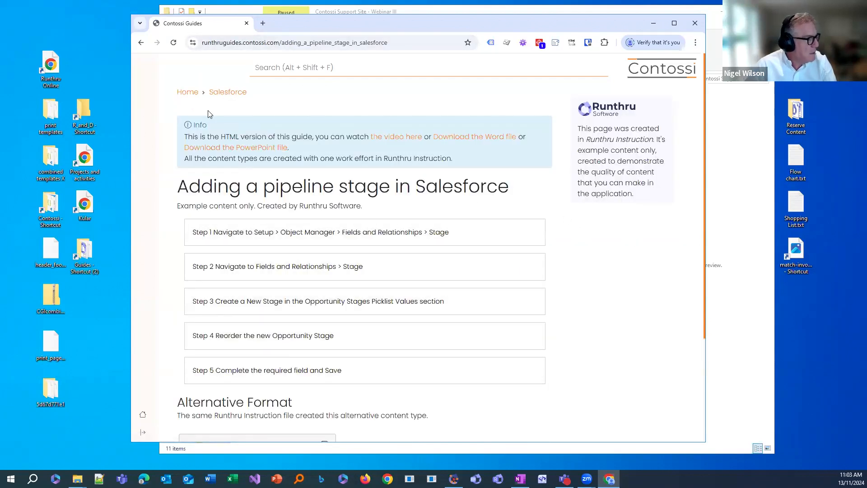
pyautogui.click(425, 266)
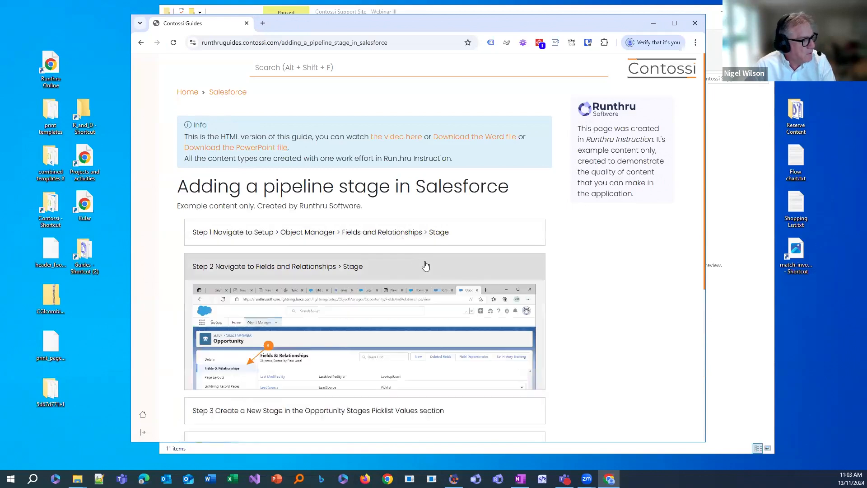
pyautogui.scroll(-6, 551, 304)
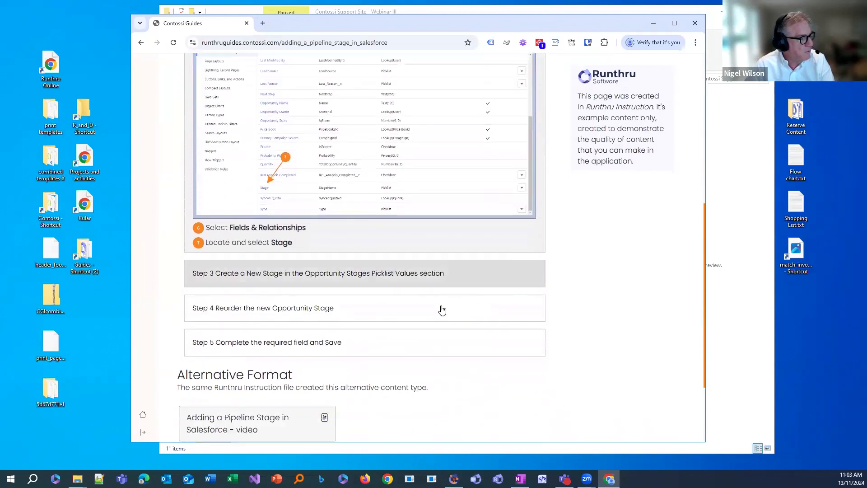
pyautogui.click(442, 310)
pyautogui.scroll(-3, 625, 300)
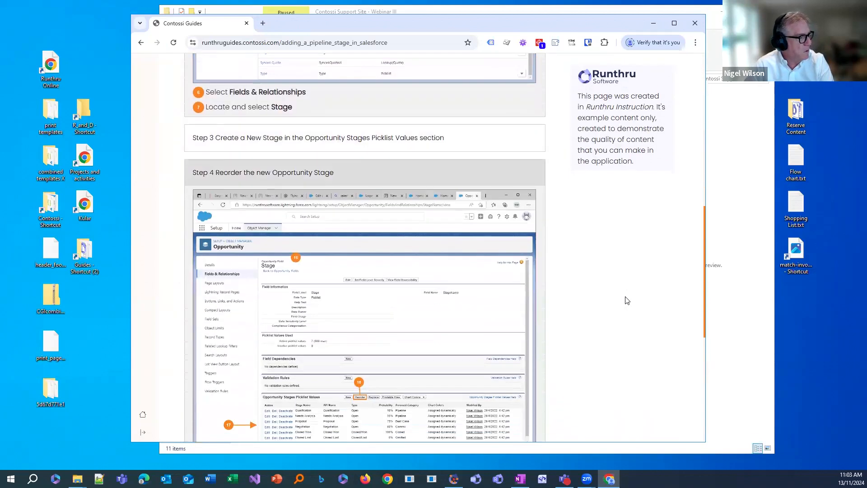
pyautogui.click(361, 170)
pyautogui.scroll(8, 475, 202)
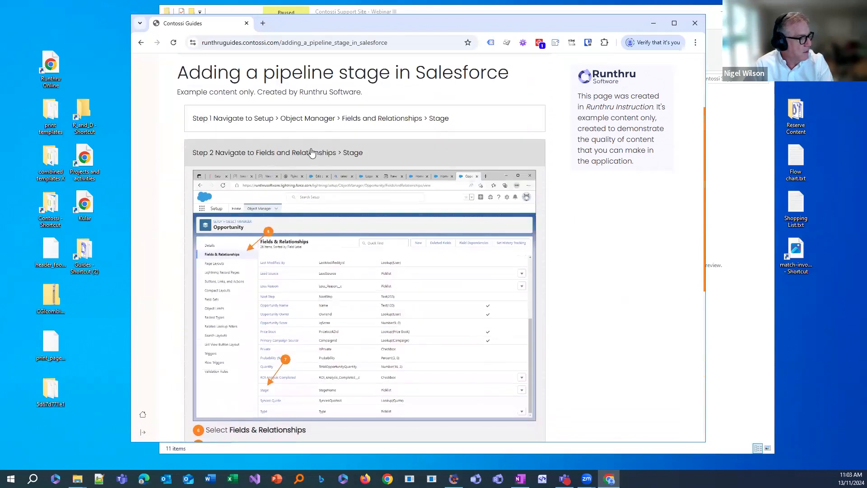
pyautogui.click(311, 152)
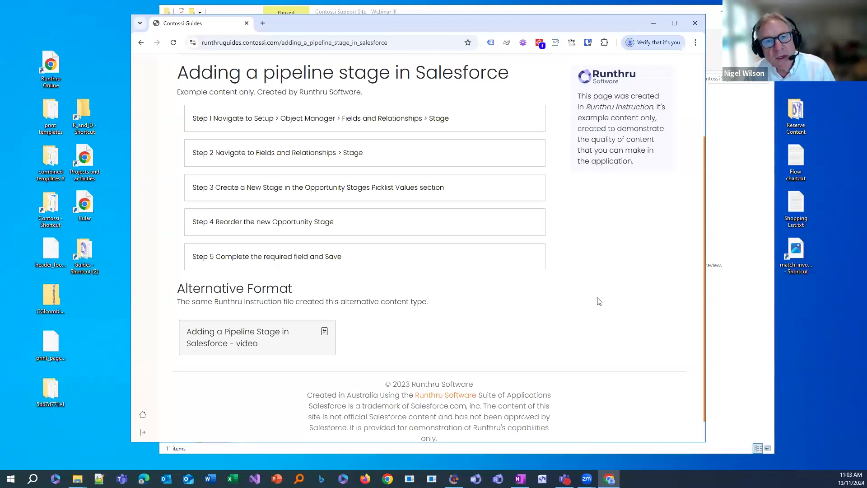
# - Return to the Contossi Guides home page and minimise the browser window
pyautogui.scroll(3, 544, 328)
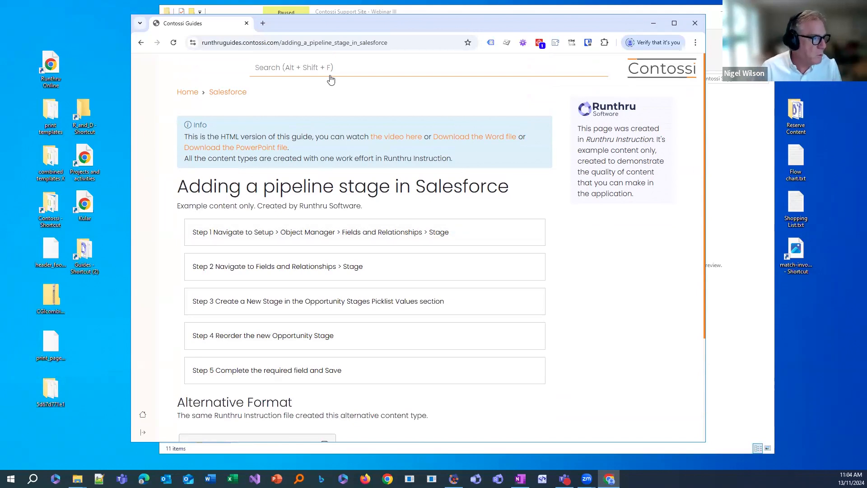
pyautogui.click(186, 92)
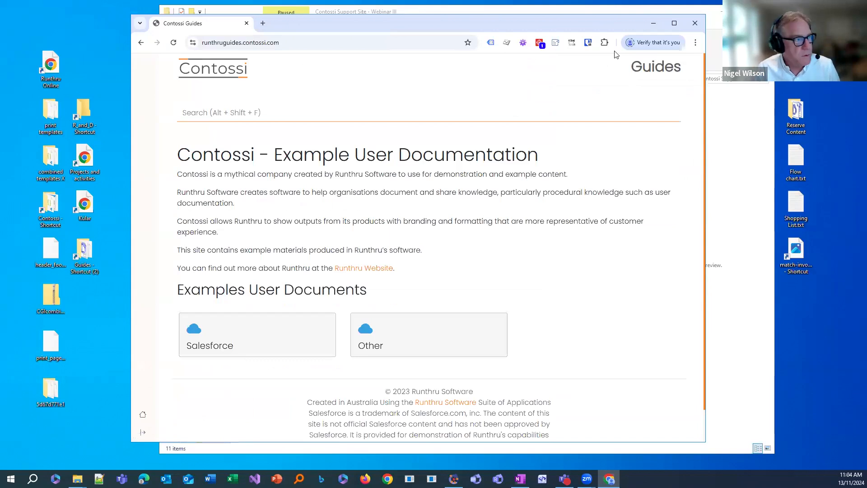
pyautogui.click(653, 23)
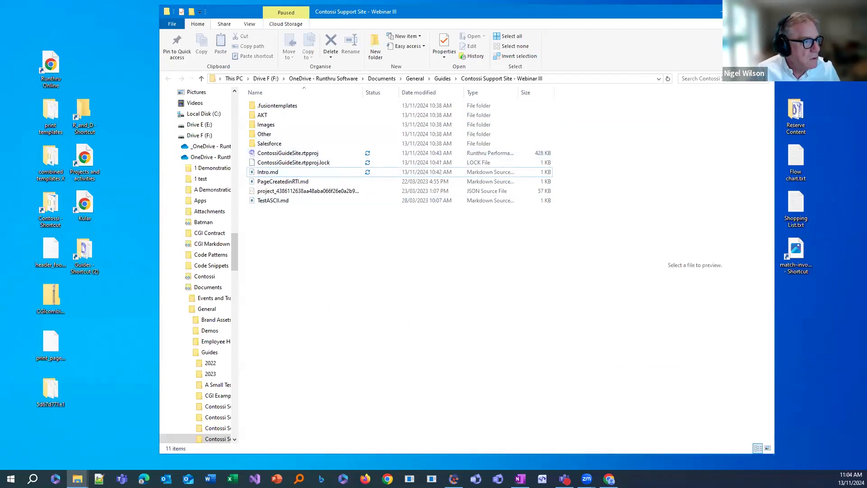
# - Switch to the ContossiGuideSite project in Runthru Fusion and build it to preview the site
pyautogui.moveTo(571, 86); pyautogui.dragTo(620, 88)
pyautogui.doubleClick(621, 87)
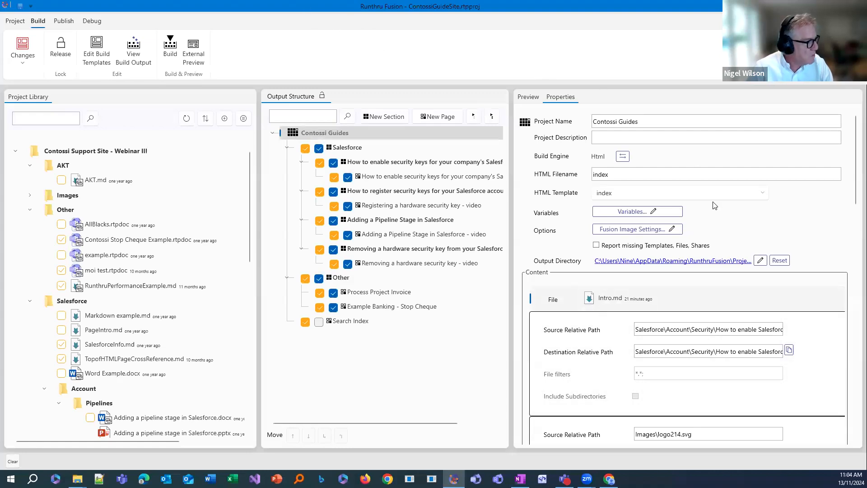
pyautogui.click(170, 49)
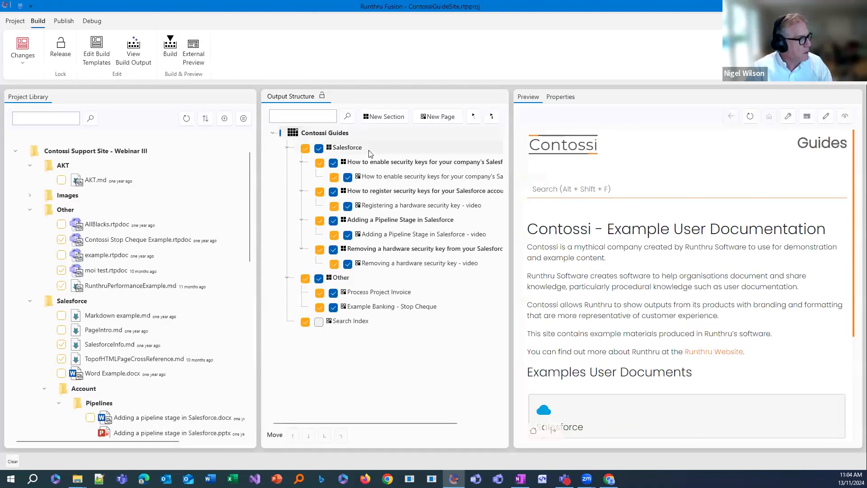
# - Collapse Salesforce and Other in the output structure, compare them with the previewed home page, and expand Salesforce again
pyautogui.click(287, 149)
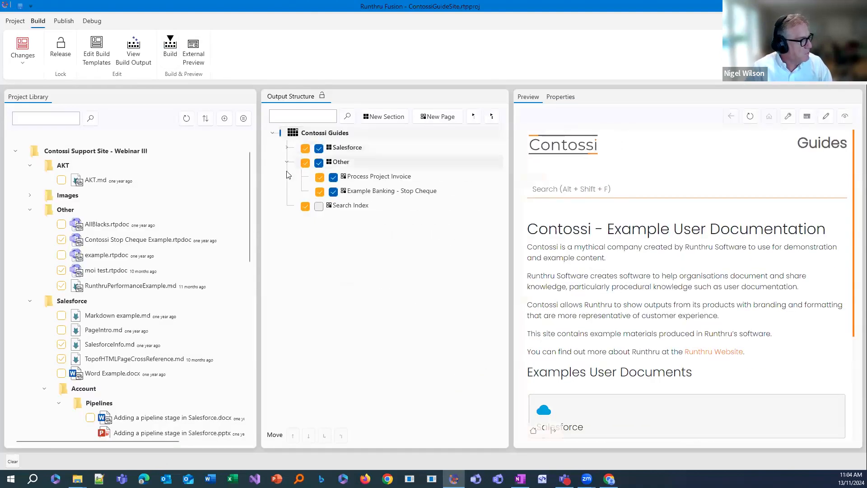
pyautogui.click(287, 162)
pyautogui.scroll(-3, 650, 317)
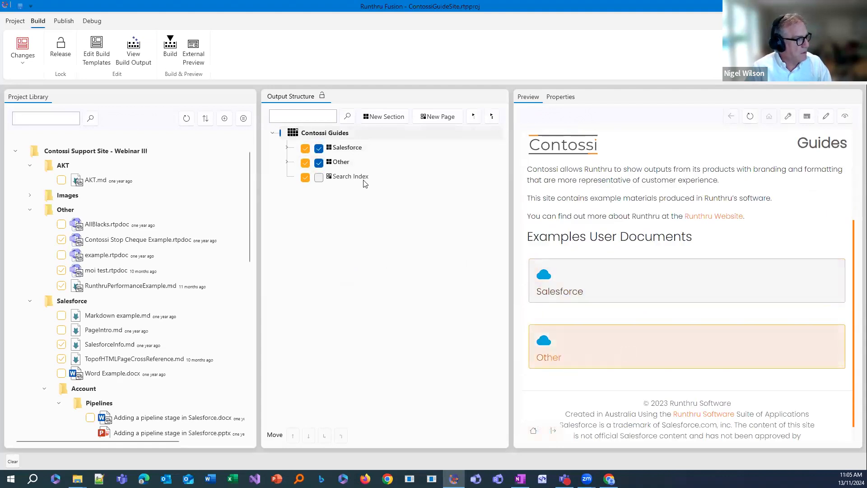
pyautogui.click(288, 150)
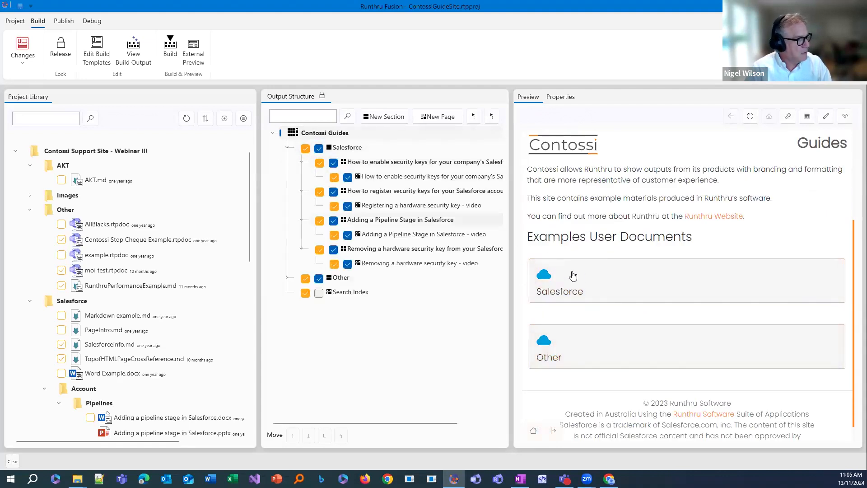
# - Preview the Salesforce page and its company security keys guide, and inspect the properties of both sections
pyautogui.click(608, 287)
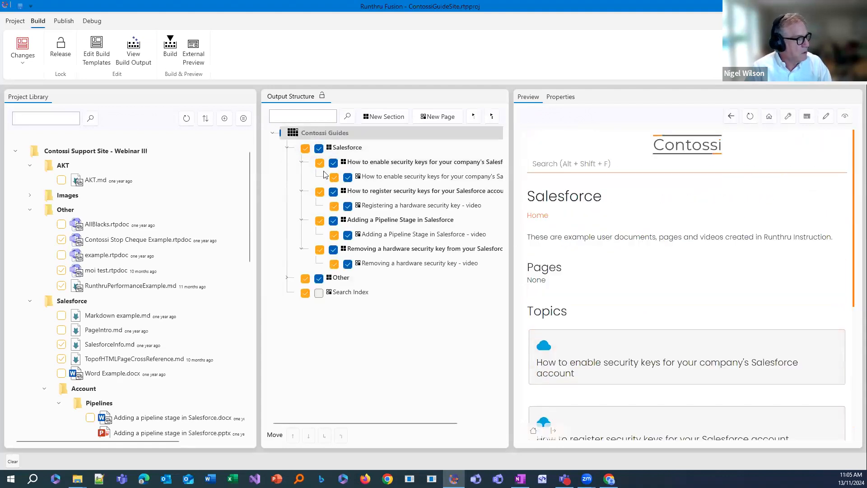
pyautogui.click(658, 363)
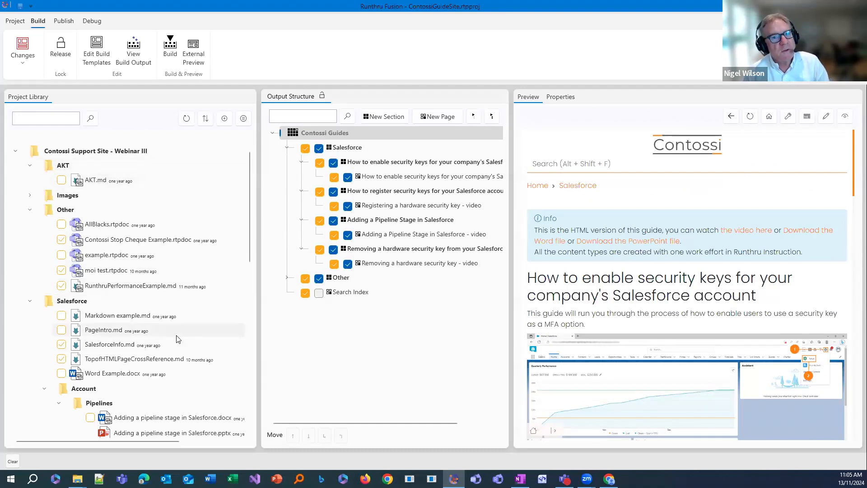
pyautogui.click(347, 148)
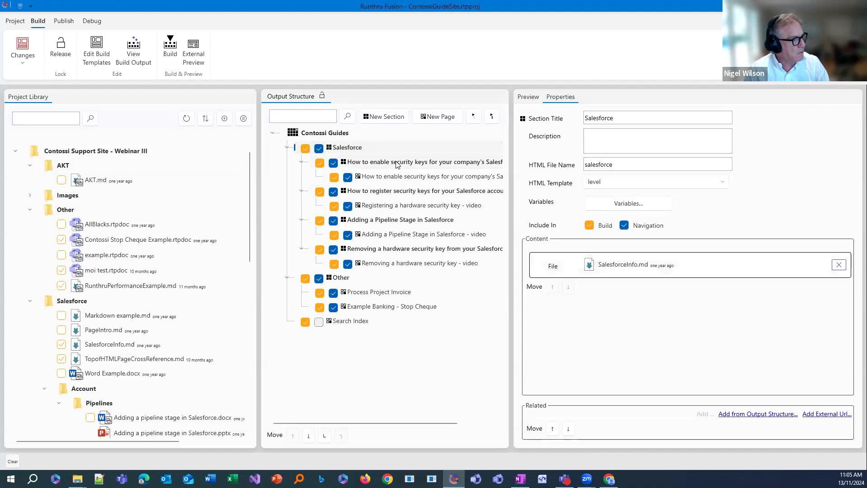
pyautogui.click(363, 163)
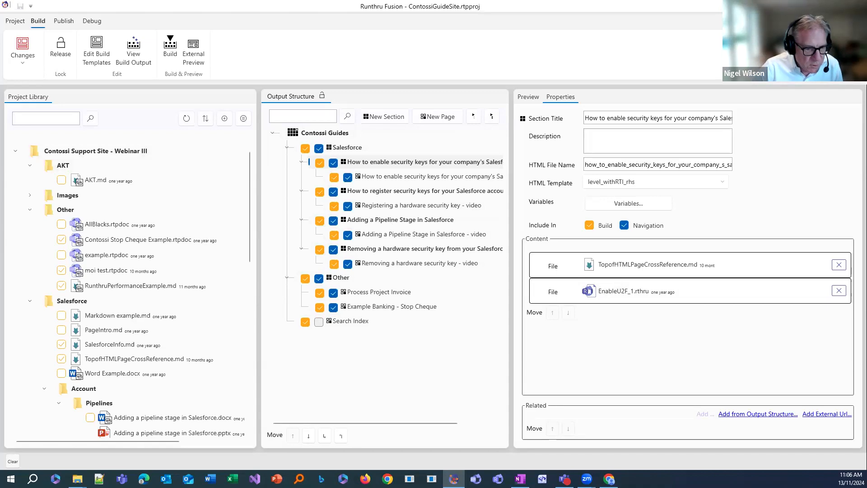
# - Restore the Fusion window down, move it lower on the desktop, and collapse the Salesforce section in the output structure
pyautogui.click(683, 9)
pyautogui.moveTo(683, 9); pyautogui.dragTo(556, 27)
pyautogui.click(236, 169)
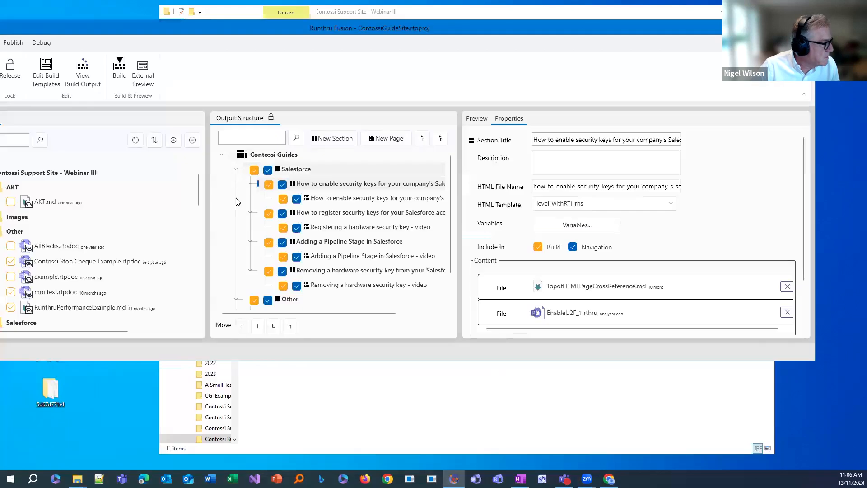
# - Preview the site's home page with its Salesforce and Other documents, and minimise the Fusion window
pyautogui.click(475, 120)
pyautogui.scroll(-5, 708, 267)
pyautogui.scroll(6, 550, 169)
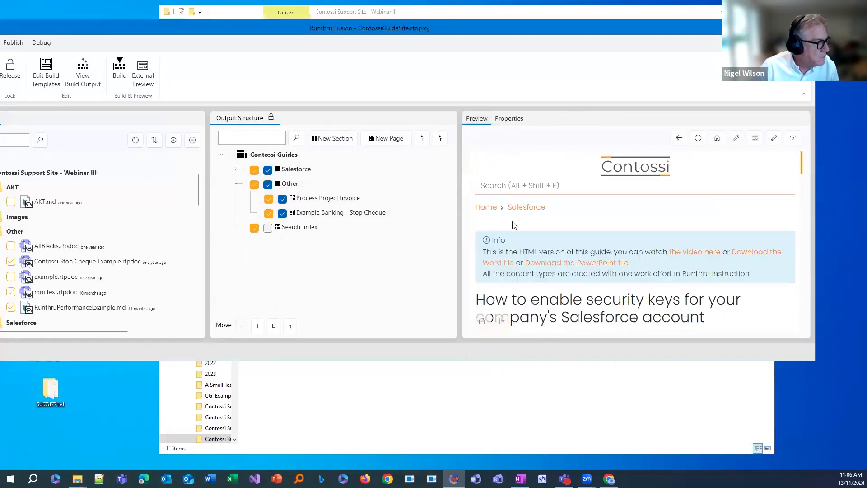
pyautogui.click(485, 207)
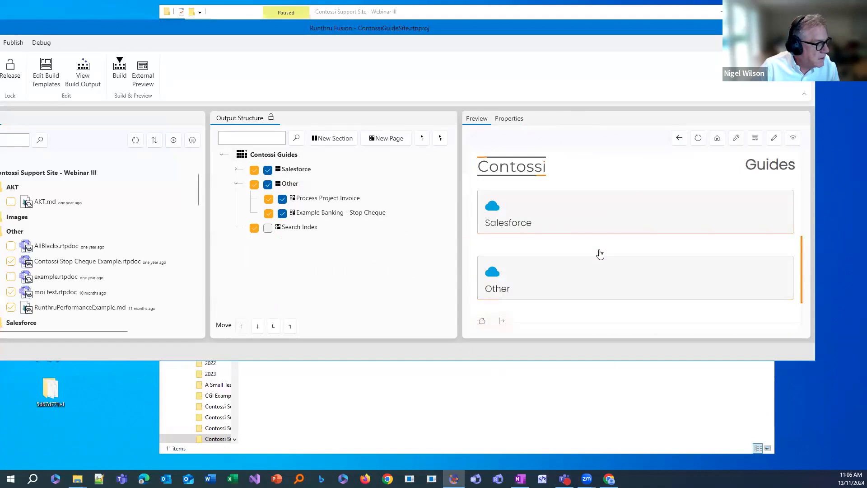
pyautogui.scroll(-1, 601, 255)
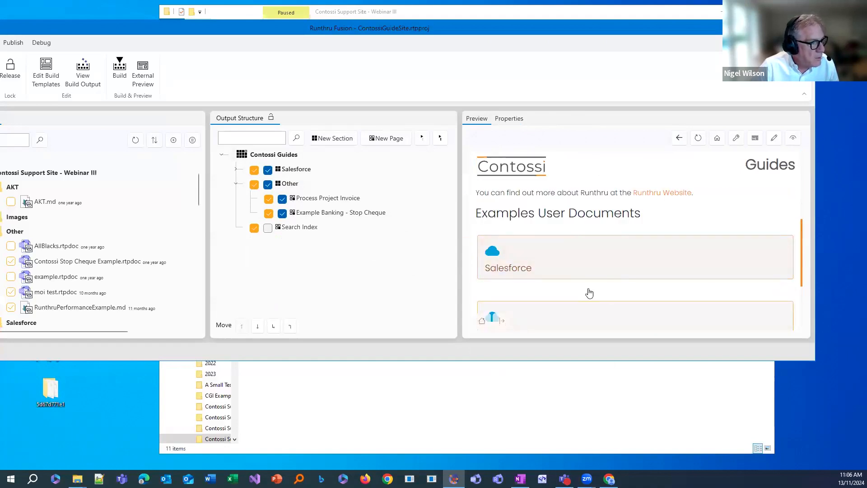
pyautogui.click(763, 28)
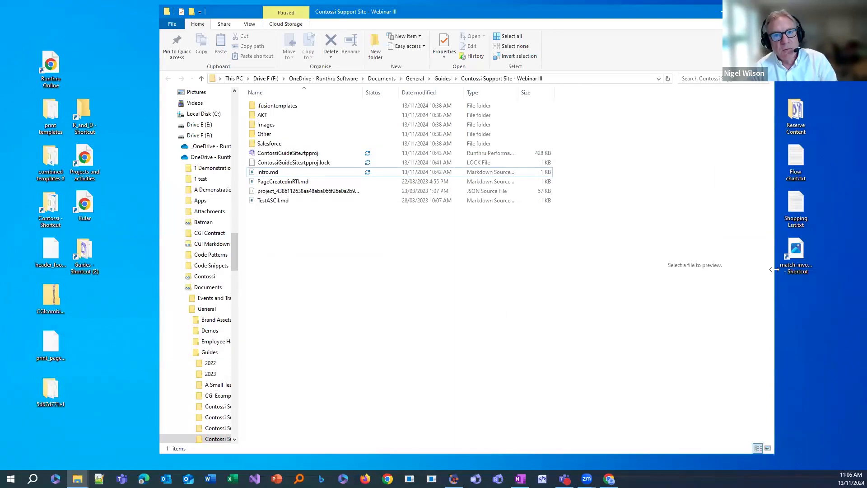
# - Create a folder named NovemberProduct in the Contossi Support Site - Webinar III folder
pyautogui.rightClick(281, 233)
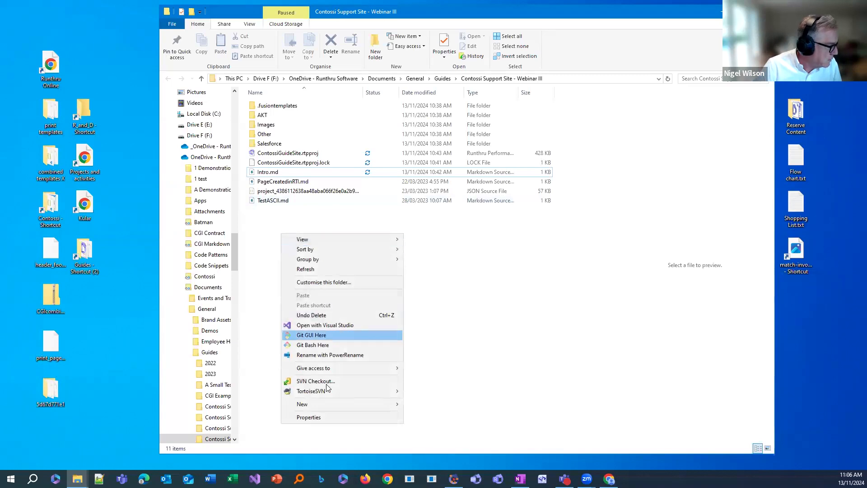
pyautogui.moveTo(330, 403)
pyautogui.click(453, 293)
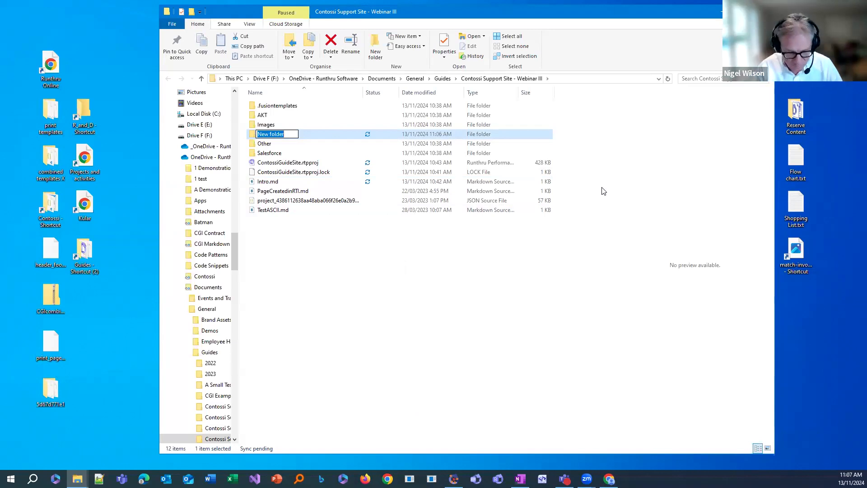
pyautogui.write('November')
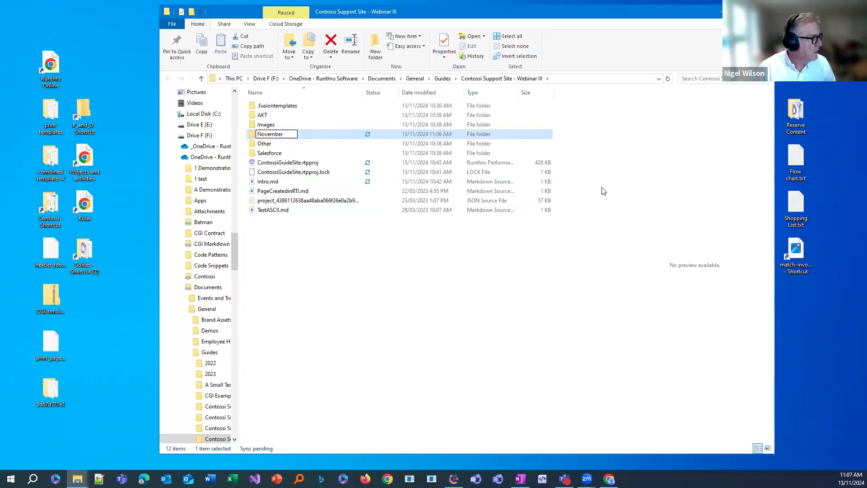
pyautogui.write('Product')
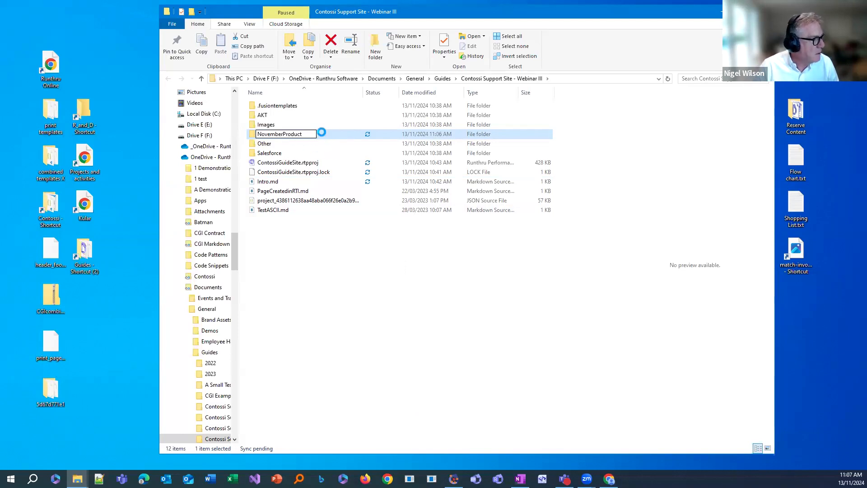
pyautogui.press('Return')
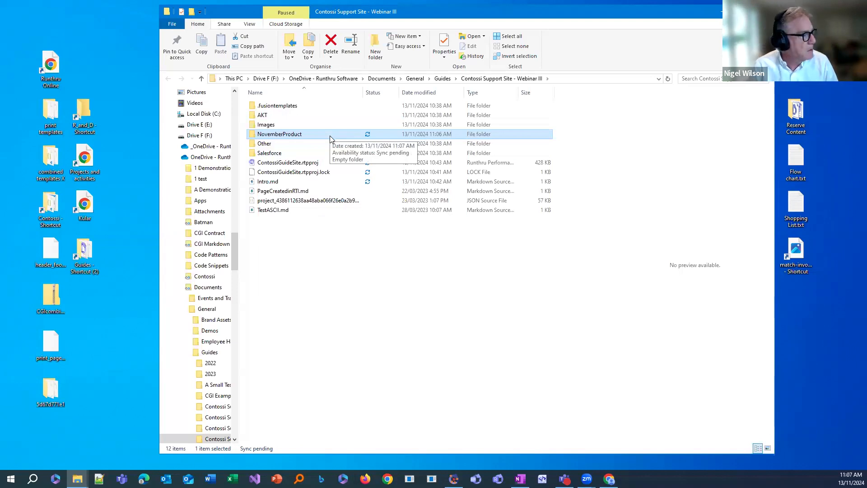
# - Create a new Microsoft Word document inside the NovemberProduct folder, keeping its default name
pyautogui.doubleClick(330, 137)
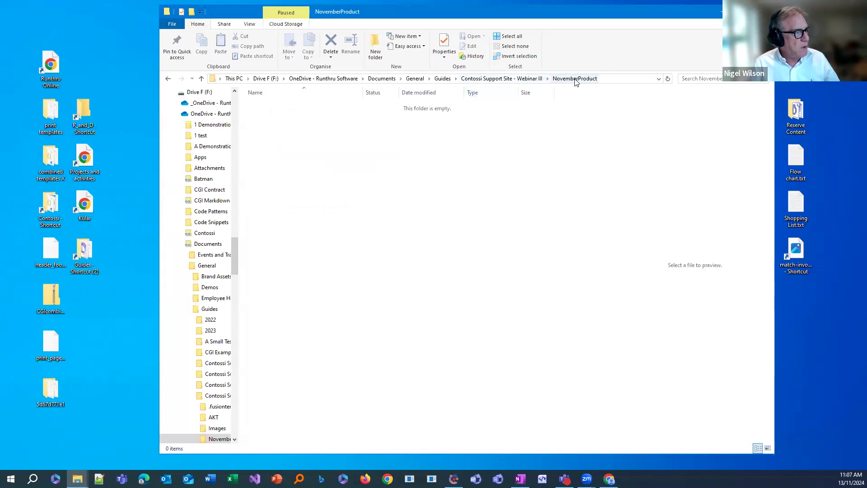
pyautogui.rightClick(300, 155)
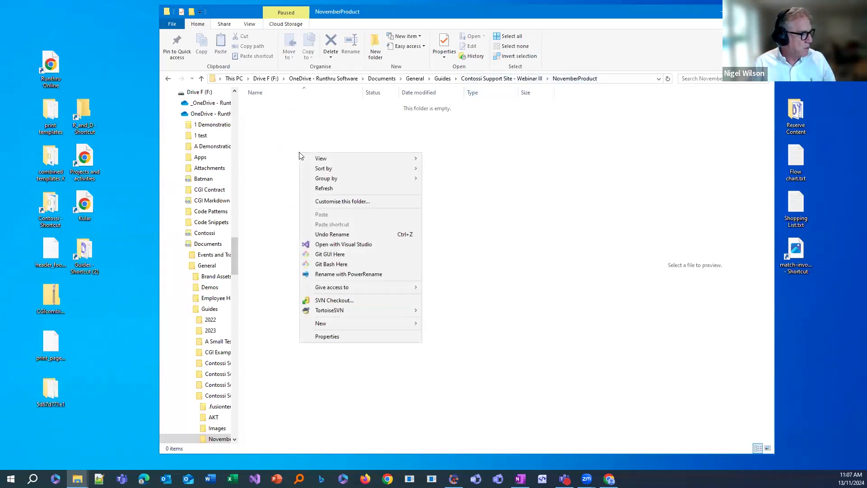
pyautogui.moveTo(327, 323)
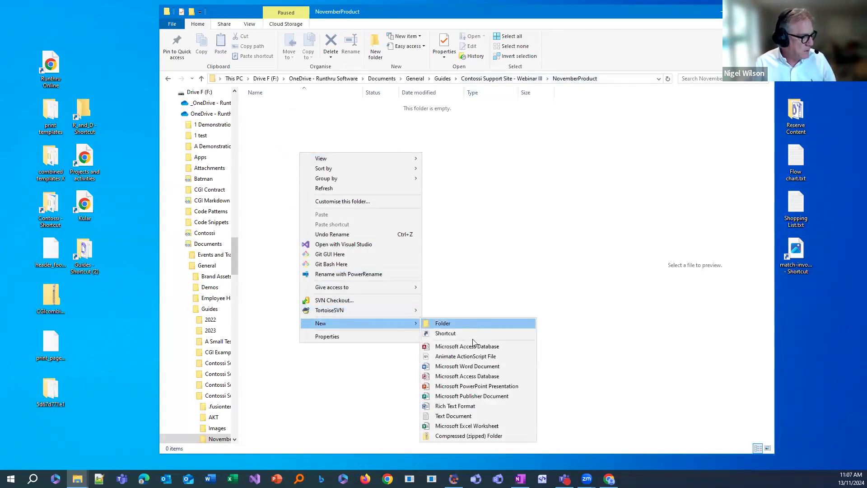
pyautogui.click(483, 367)
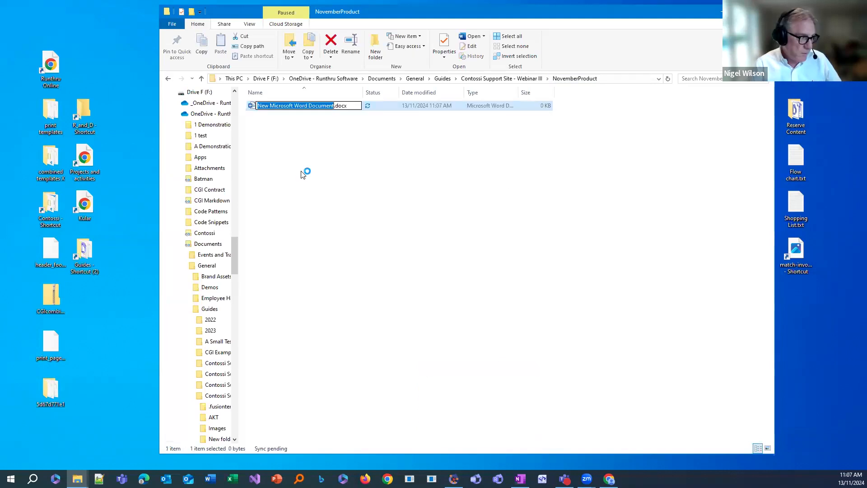
pyautogui.click(297, 146)
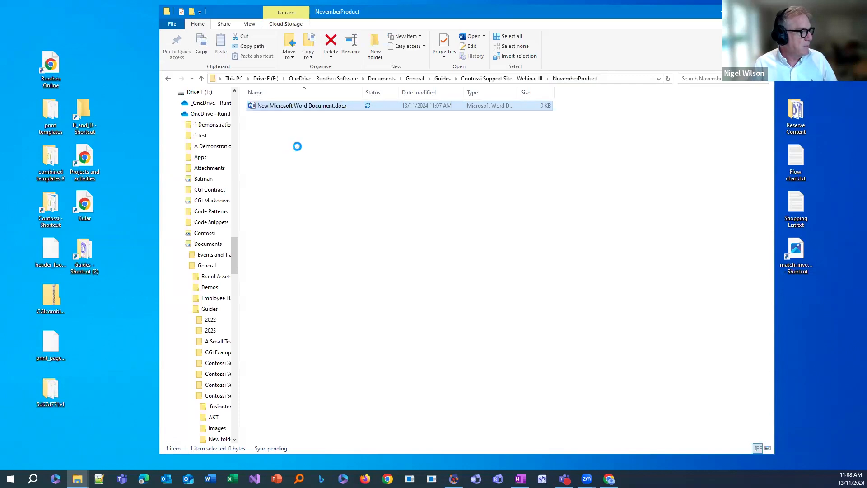
# - Create a new text document in the NovemberProduct folder, keeping its default name
pyautogui.click(265, 149)
pyautogui.rightClick(265, 148)
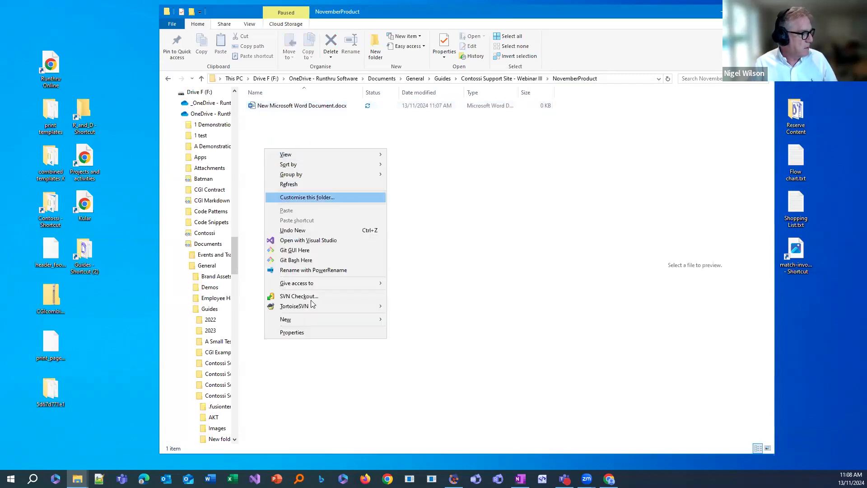
pyautogui.moveTo(311, 321)
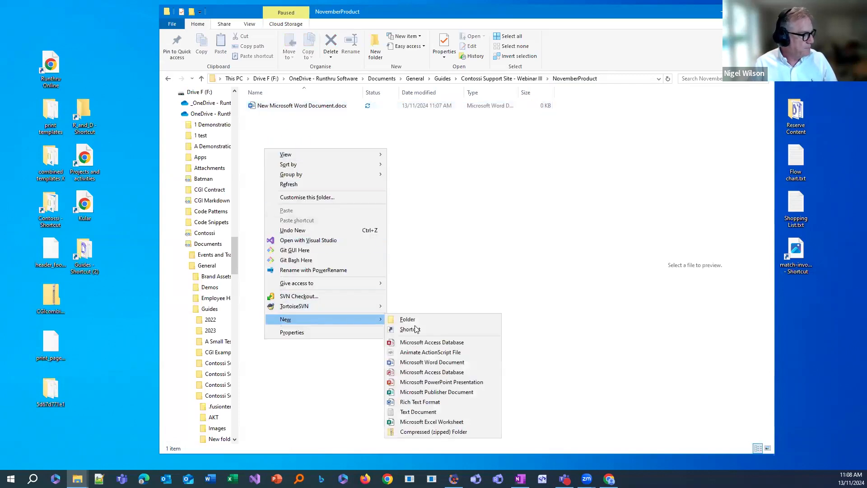
pyautogui.click(447, 411)
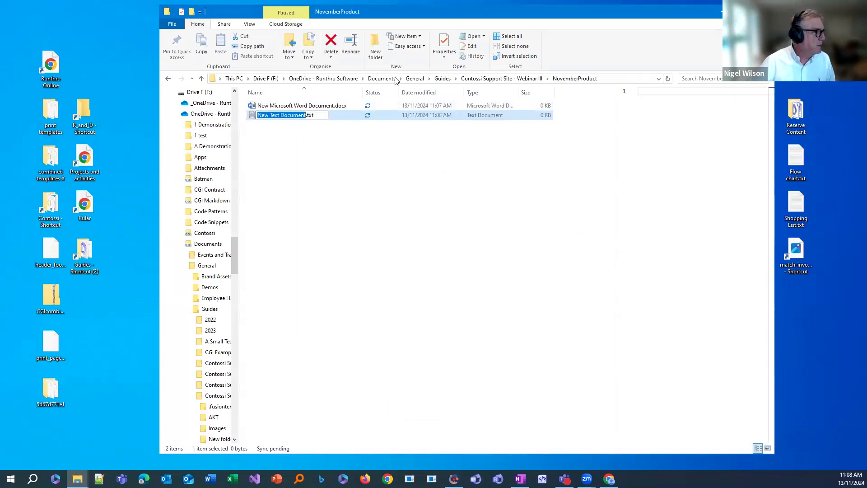
pyautogui.press('Return')
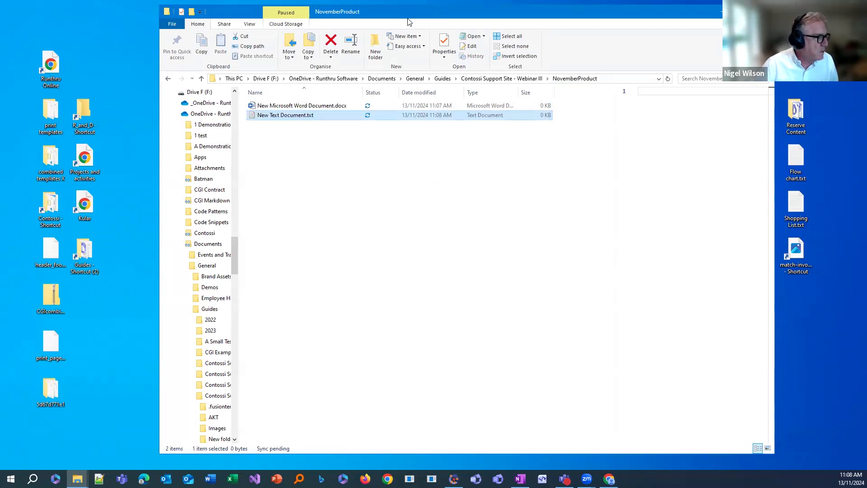
# - Copy Zoom Meeting.rthru from the desktop into the NovemberProduct folder, moving the folder window aside to reach the file
pyautogui.moveTo(408, 22); pyautogui.dragTo(642, 20)
pyautogui.moveTo(361, 205); pyautogui.dragTo(605, 172)
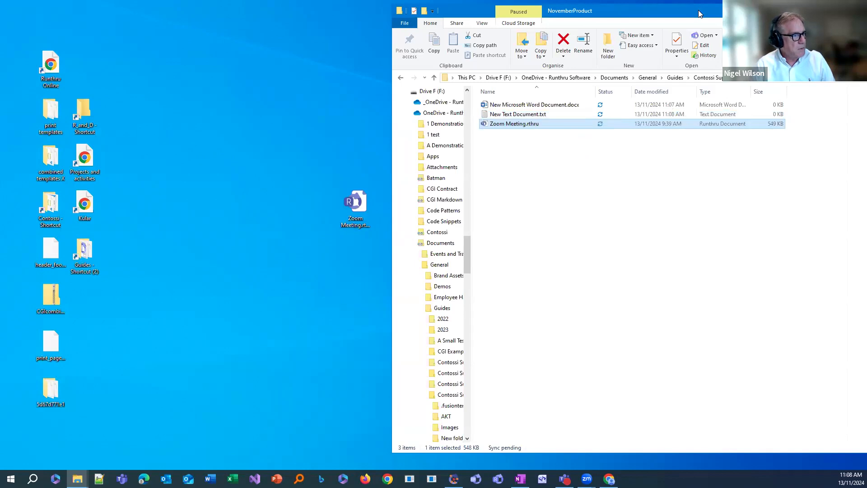
pyautogui.moveTo(694, 13); pyautogui.dragTo(401, 14)
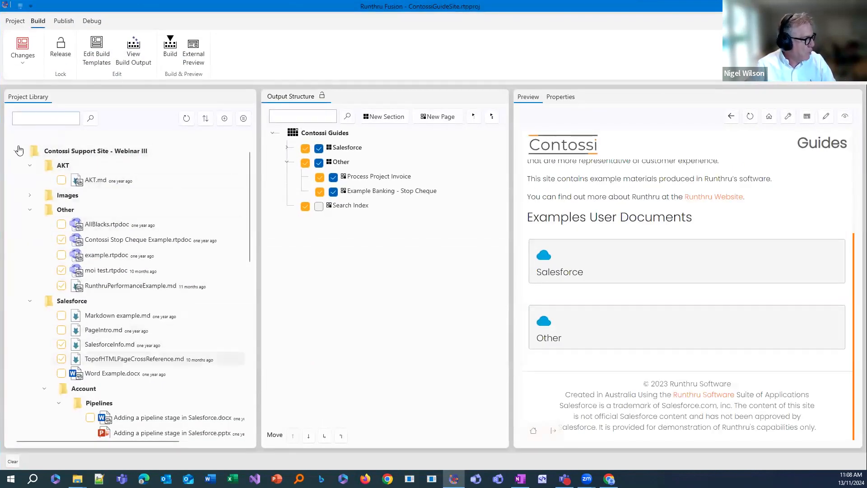
# - Refresh the Project Library in Runthru Fusion to load the NovemberProduct folder, and minimise the Fusion window
pyautogui.click(190, 121)
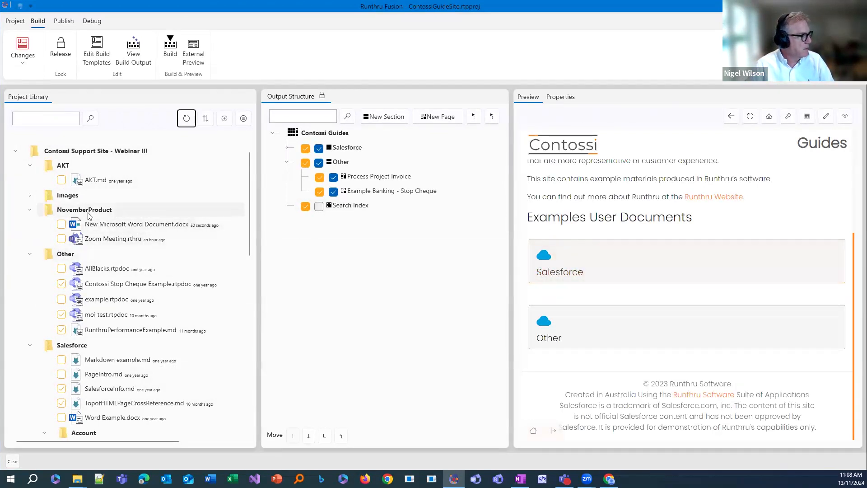
pyautogui.click(815, 6)
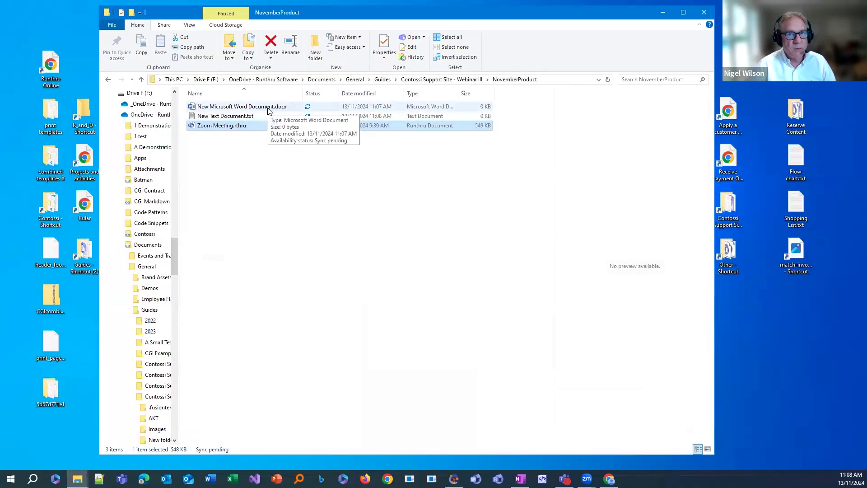
# - Open New Microsoft Word Document.docx maximised and add the title "My Large Exciting Heading" in the large heading style
pyautogui.click(267, 109)
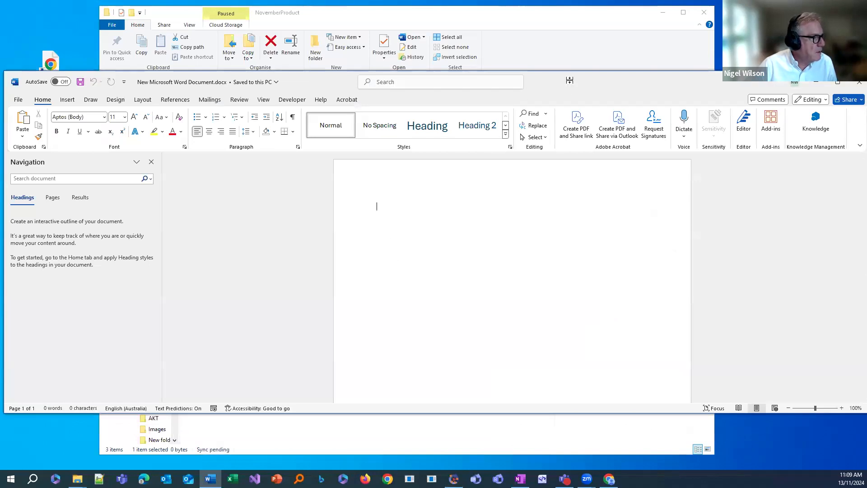
pyautogui.doubleClick(570, 80)
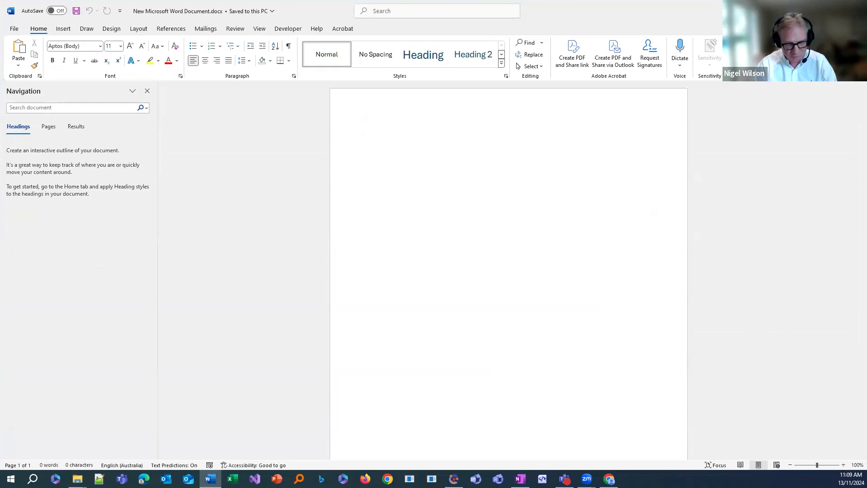
pyautogui.write('My')
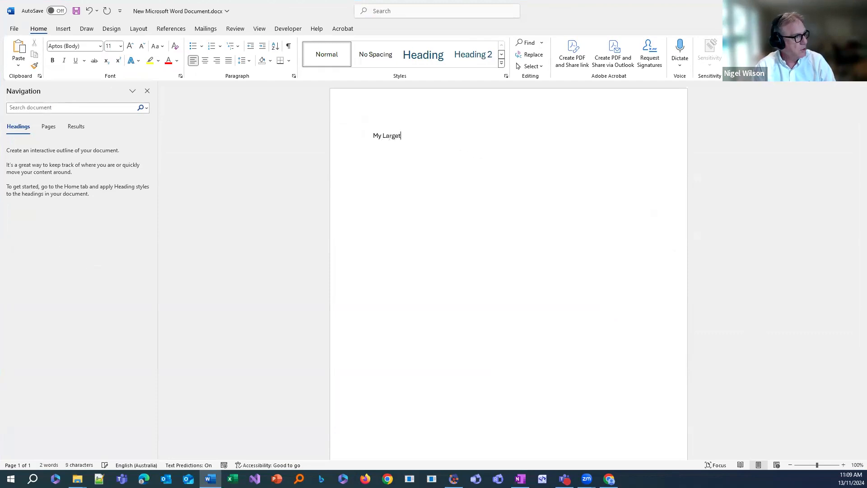
pyautogui.write(' Large Excitign')
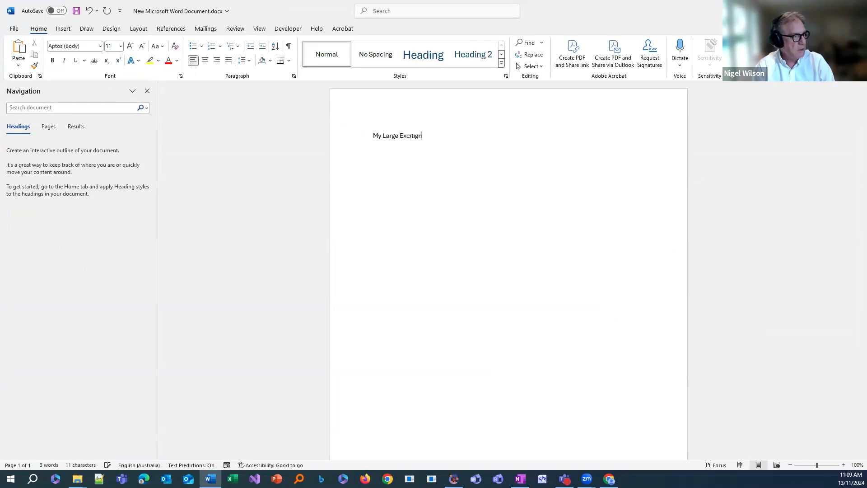
pyautogui.press('BackSpace')
pyautogui.press('BackSpace')
pyautogui.write('ng Heading')
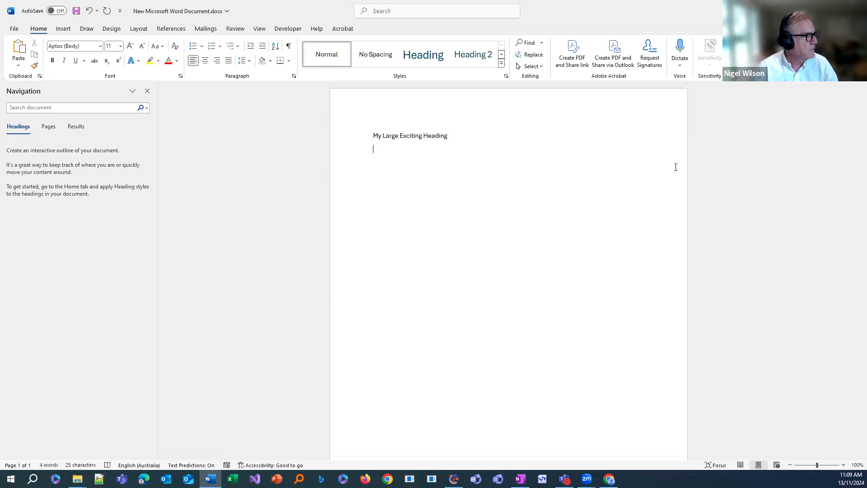
pyautogui.click(436, 55)
pyautogui.press('Return')
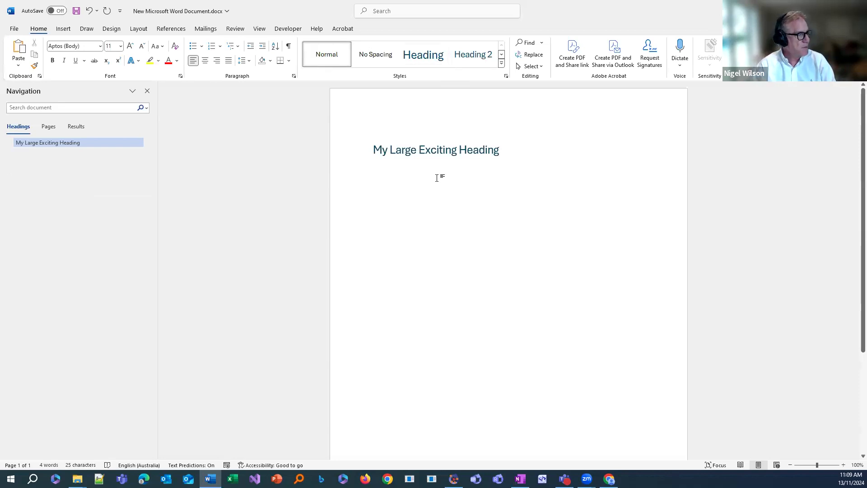
# - Write the body line "Hopefully with correct spelling." below the heading
pyautogui.write('Hopeful')
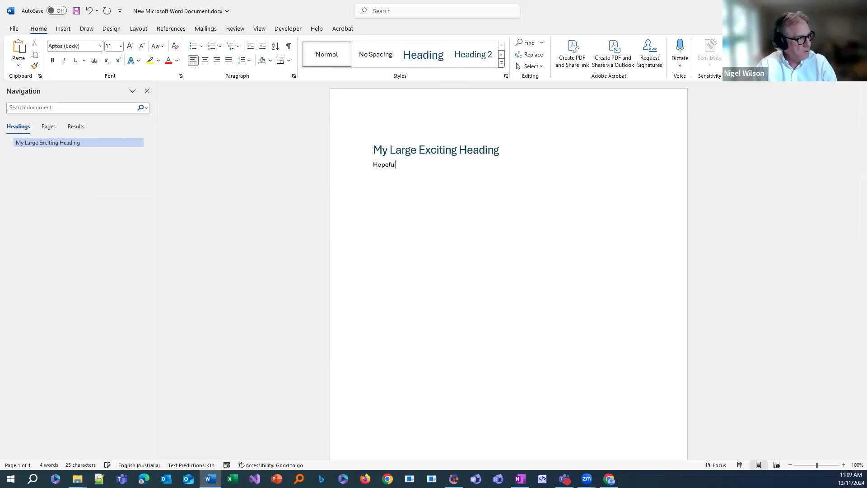
pyautogui.write('ly with ')
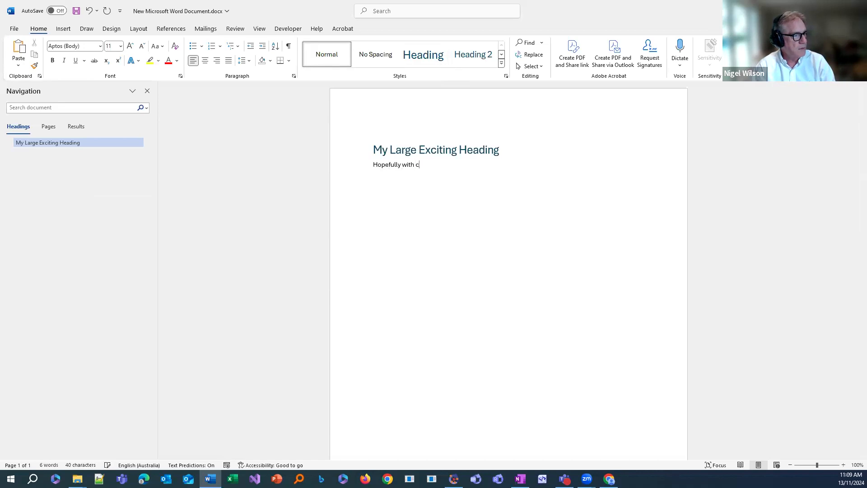
pyautogui.write('correct spel')
pyautogui.press('BackSpace')
pyautogui.write('elling.')
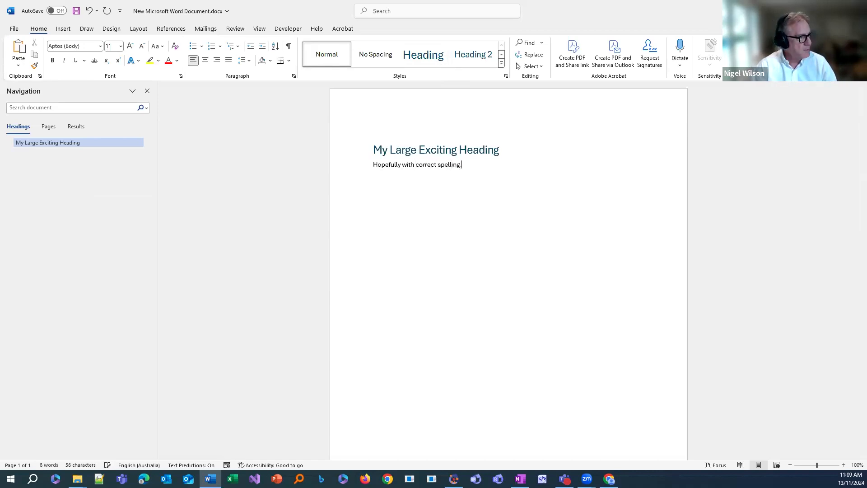
# - Add a second paragraph reading "This relates to the new product called {{ProductName}}"
pyautogui.write('This rela')
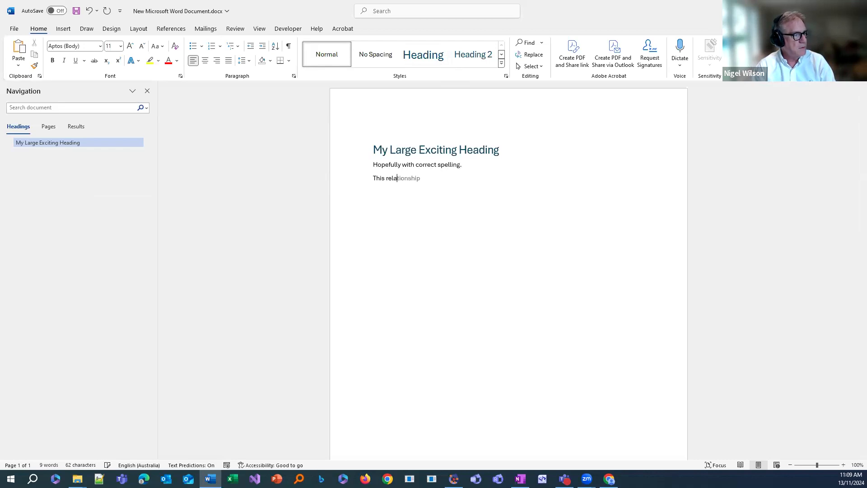
pyautogui.write('ted to the new product called {{')
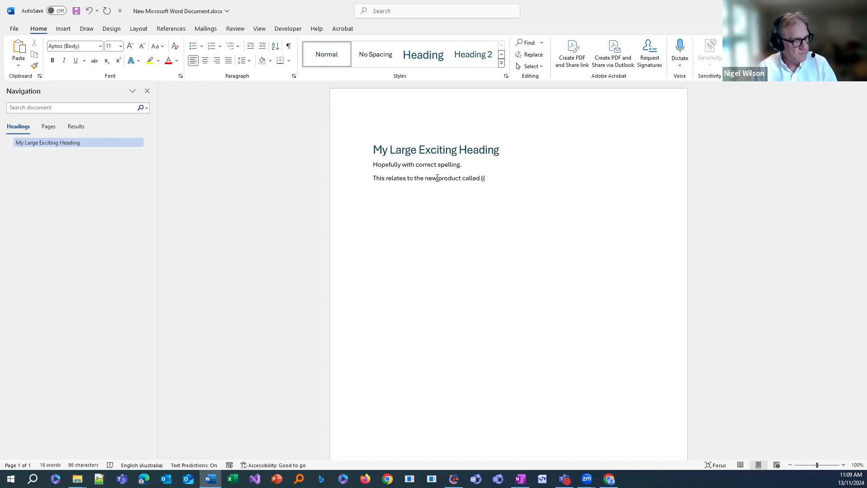
pyautogui.write('Prodcu')
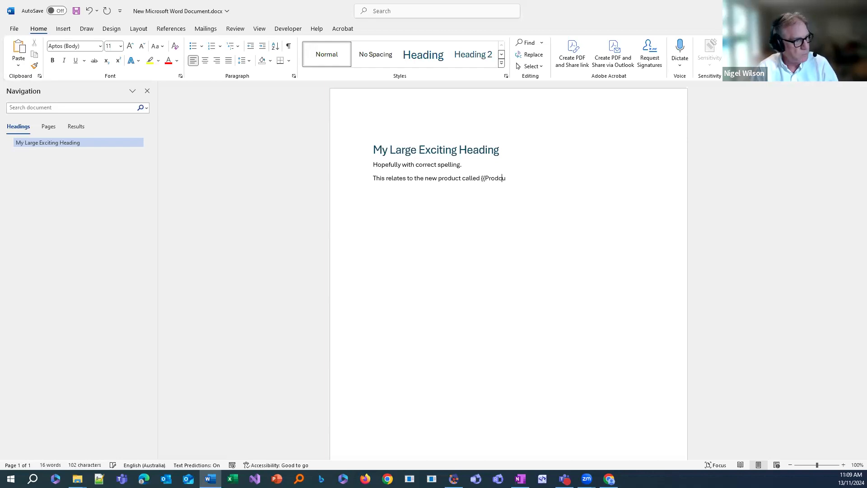
pyautogui.write('tName')
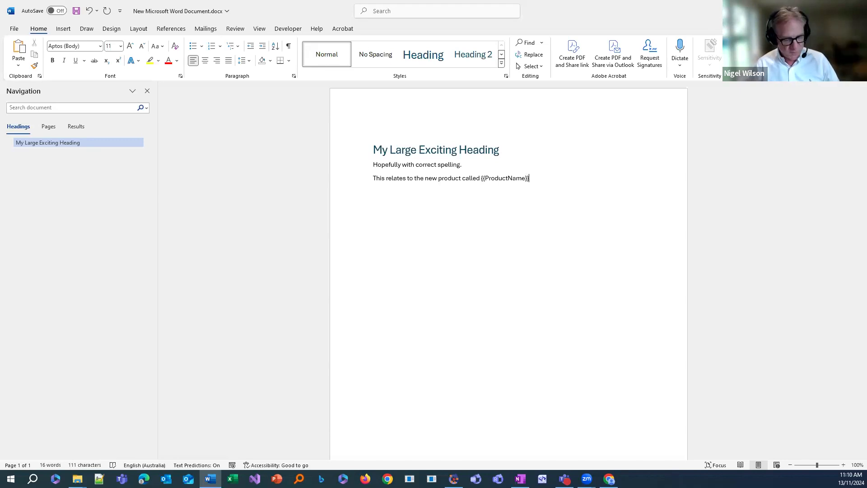
pyautogui.hotkey('ctrl', 'shift', 'Left')
pyautogui.hotkey('ctrl', 'shift', 'Left')
pyautogui.hotkey('ctrl', 'shift', 'Right')
pyautogui.hotkey('ctrl', 'shift', 'Right')
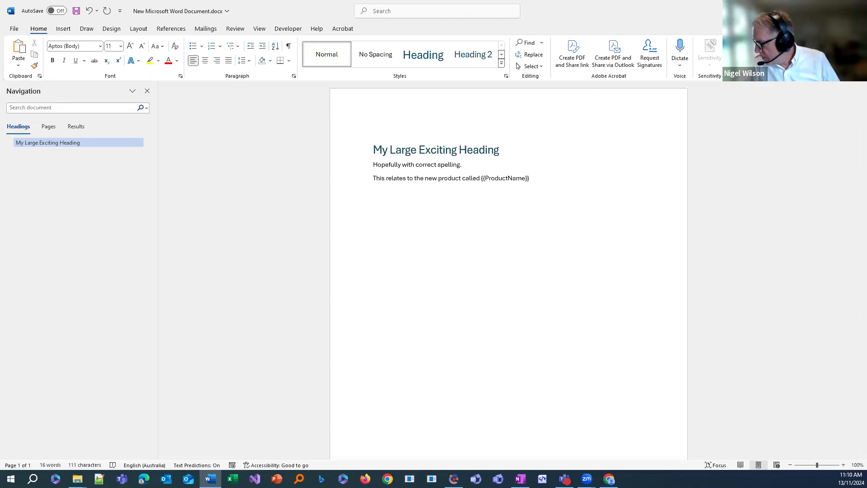
# - Switch to Chrome and search Google Images for parramatta in a new tab
pyautogui.hotkey('alt', 'Tab')
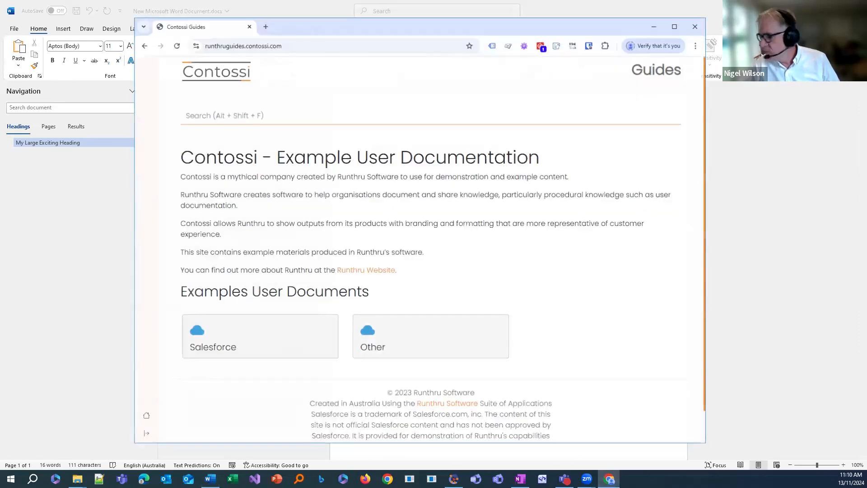
pyautogui.click(263, 24)
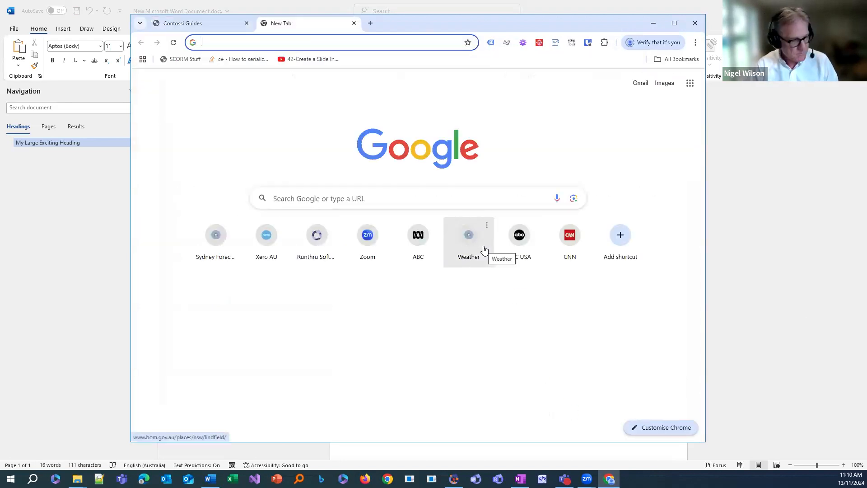
pyautogui.write('parramatta')
pyautogui.press('Return')
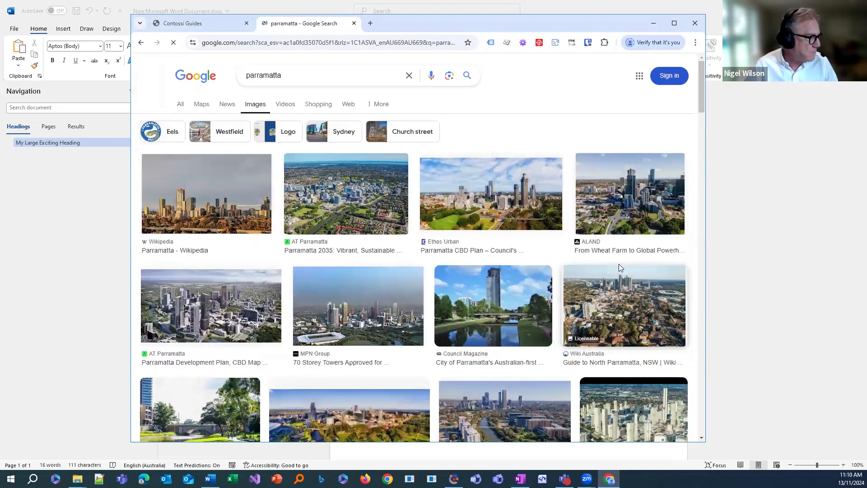
# - Capture a screen snip of the Parramatta CBD Plan skyline image and paste it below the ProductName paragraph in Word
pyautogui.press('super+shift+s')
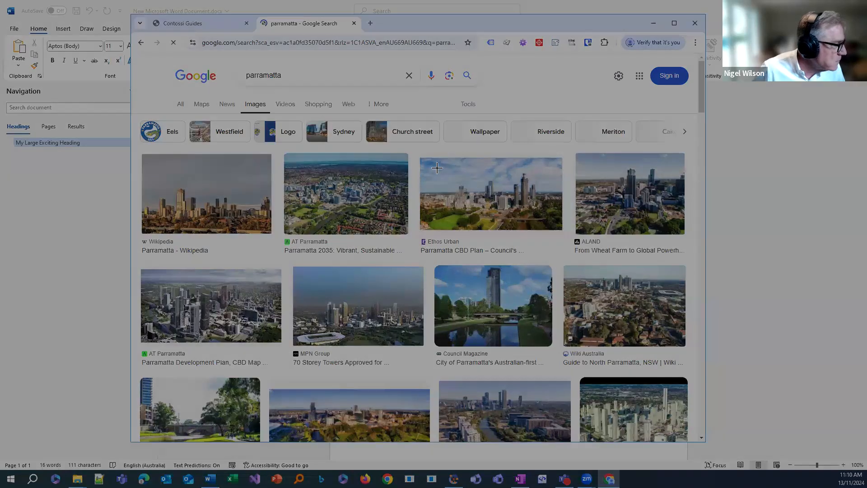
pyautogui.moveTo(438, 168); pyautogui.dragTo(550, 222)
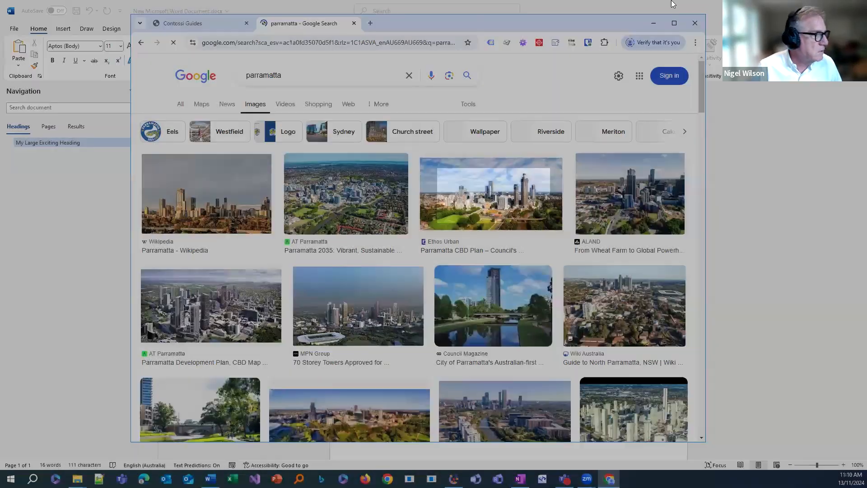
pyautogui.click(655, 23)
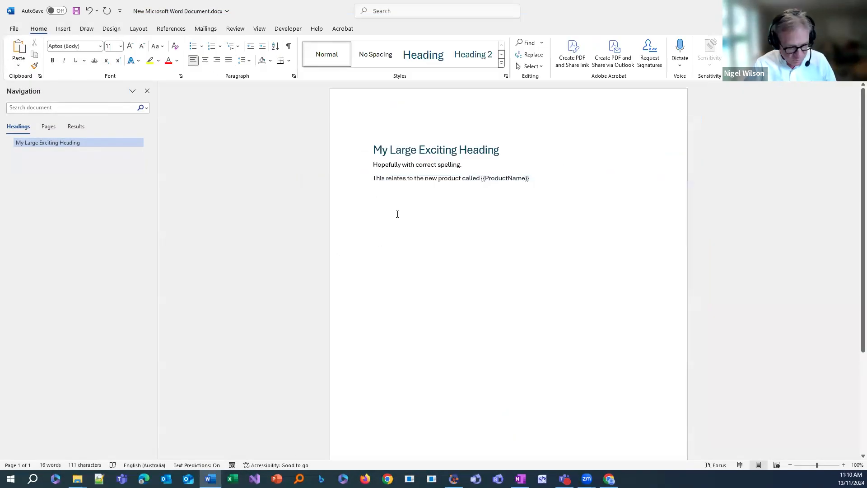
pyautogui.hotkey('ctrl', 'v')
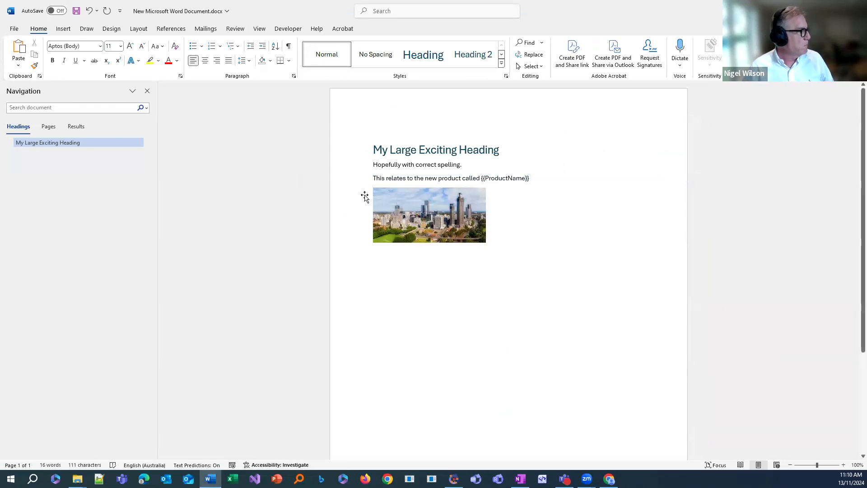
# - Insert a table with three columns and two rows below the skyline image and apply the plain black-bordered grid style
pyautogui.click(63, 28)
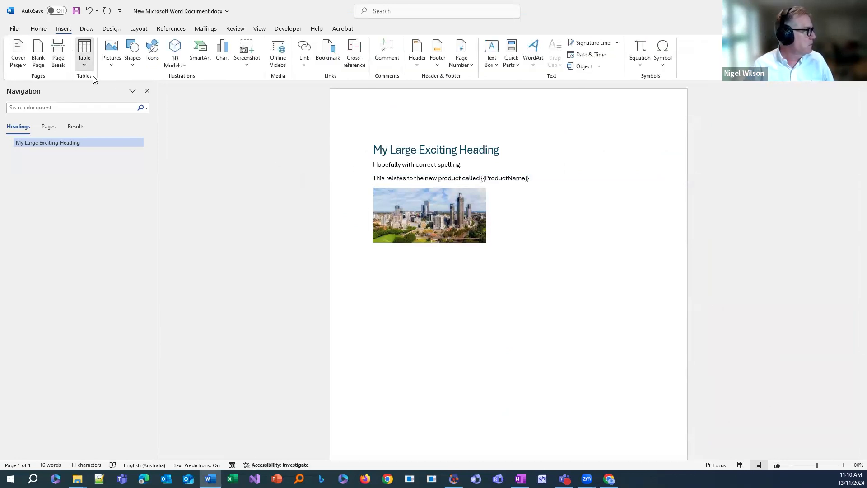
pyautogui.click(84, 63)
pyautogui.click(98, 98)
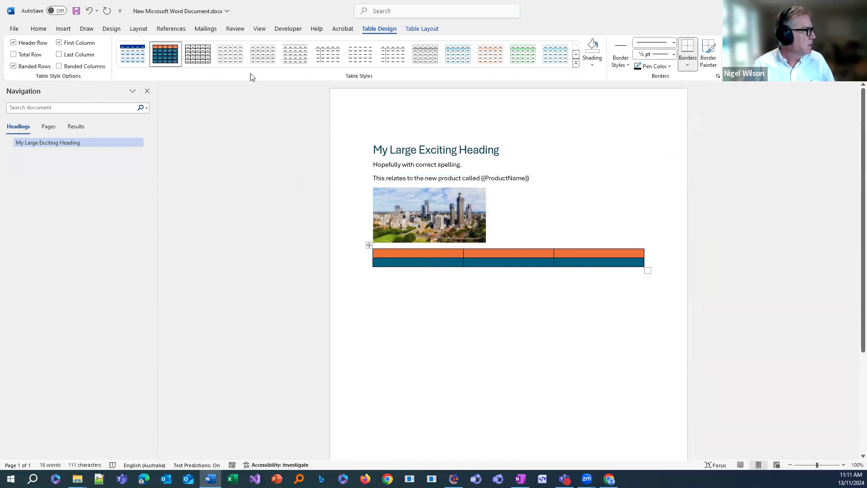
pyautogui.click(197, 53)
# - Fill all six table cells with placeholder text such as "Sa dfasd f", "Sdf sadf asdf" and "Sd fasdf sdf"
pyautogui.write('Sa dfasd f')
pyautogui.click(451, 262)
pyautogui.write('Sdf sadf asdf')
pyautogui.click(482, 254)
pyautogui.write('Sd fasdf sdf')
pyautogui.press('Down')
pyautogui.write('Df gdfgdfgf')
pyautogui.click(584, 254)
pyautogui.write('D gfsdf g')
pyautogui.press('Down')
pyautogui.write('Sd gfsdf g')
pyautogui.click(580, 287)
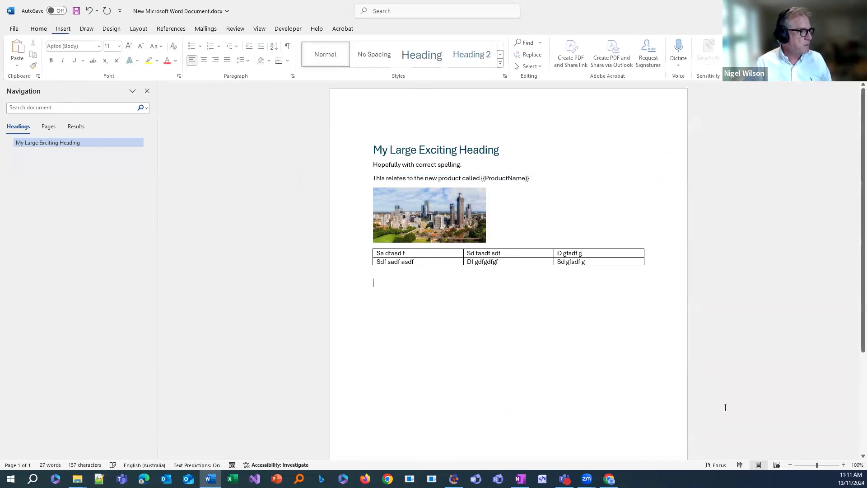
# - Save and close the Word document, and switch to Runthru Fusion to refresh the project library
pyautogui.click(77, 13)
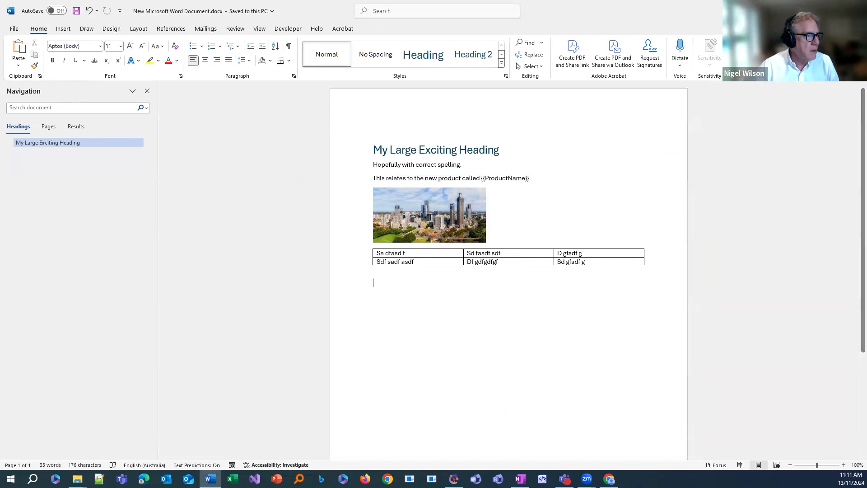
pyautogui.click(856, 9)
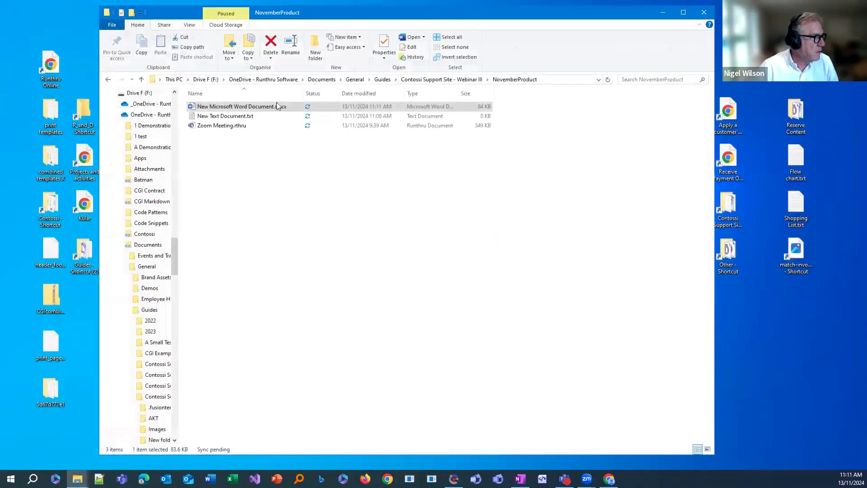
pyautogui.click(272, 107)
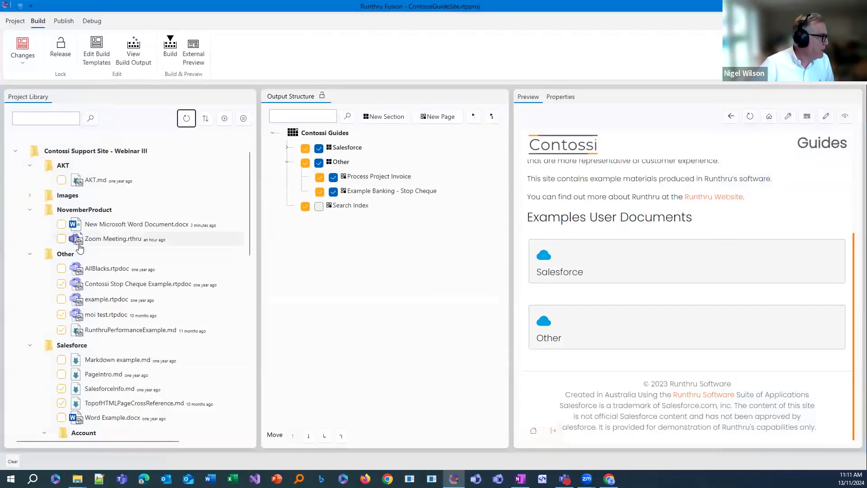
pyautogui.click(191, 121)
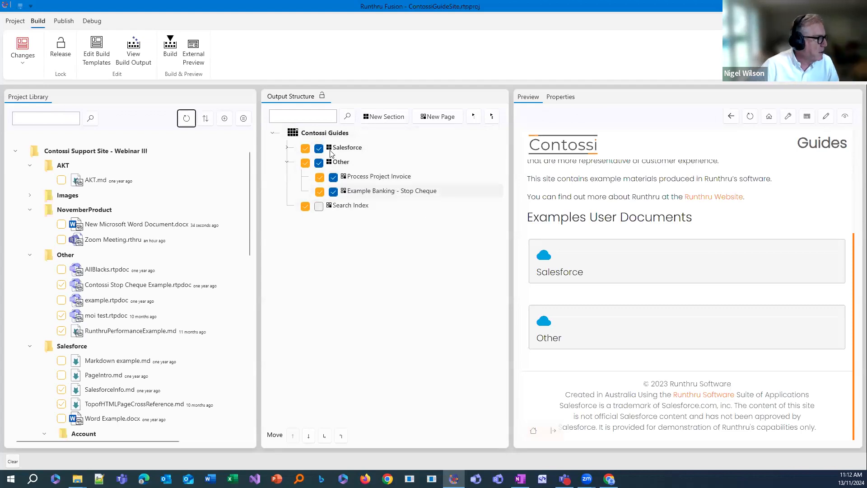
# - Add a section titled New Product above Salesforce in the Contossi Guides output structure and build the site to preview it
pyautogui.click(328, 135)
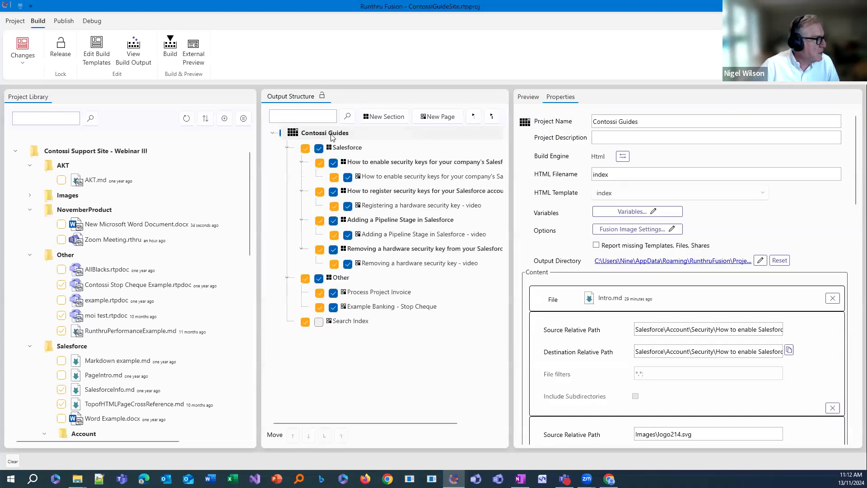
pyautogui.click(521, 286)
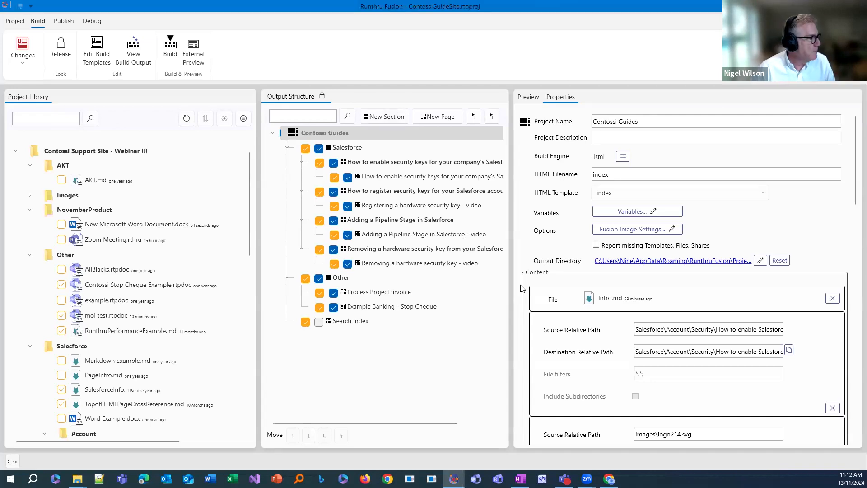
pyautogui.click(348, 149)
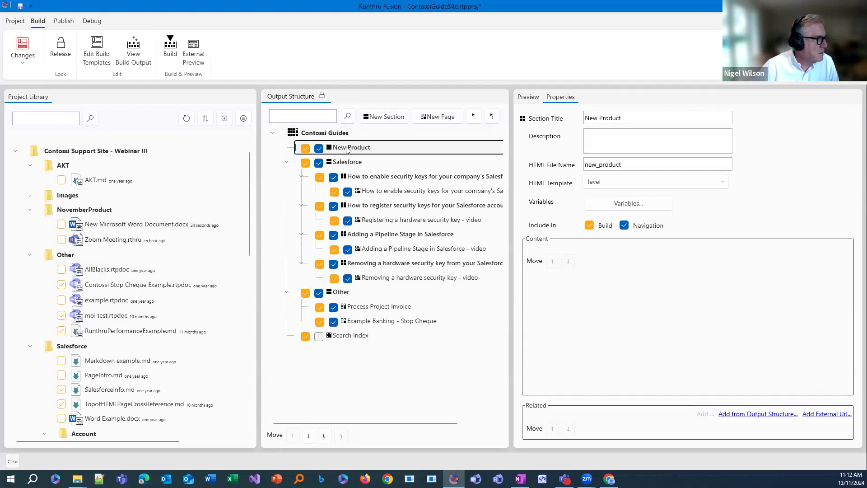
pyautogui.click(171, 49)
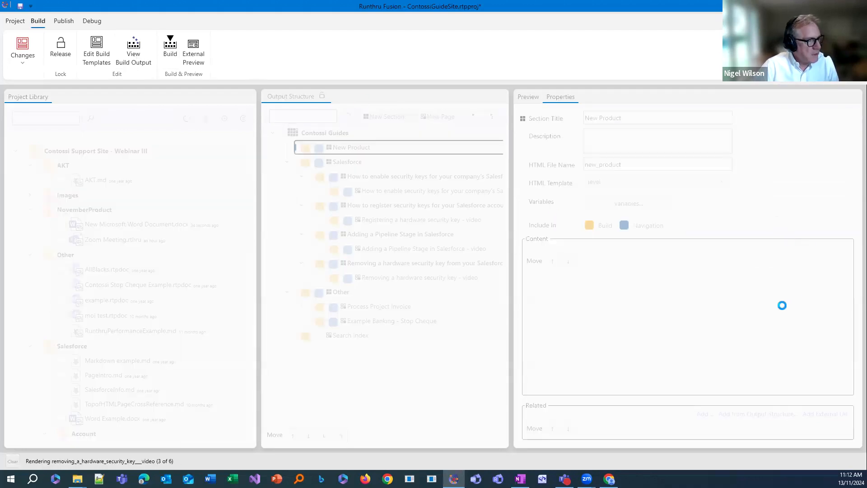
pyautogui.scroll(-3, 696, 308)
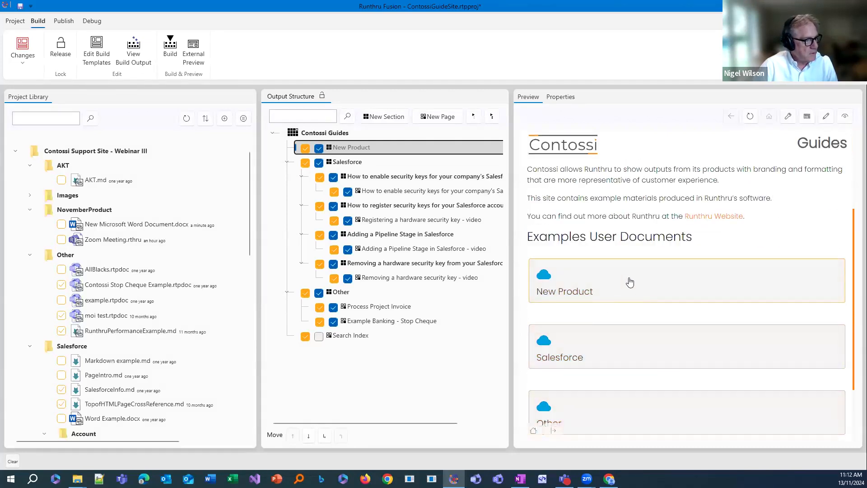
# - Create a new page in the New Product section from New Microsoft Word Document.docx
pyautogui.click(380, 149)
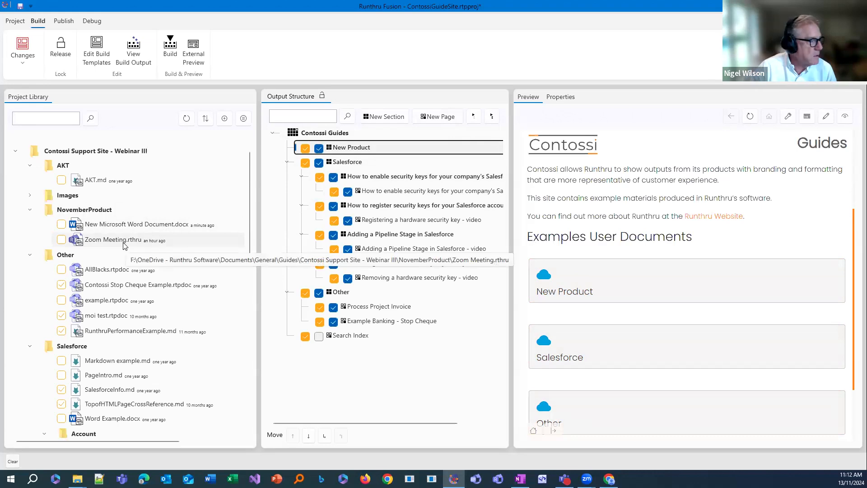
pyautogui.click(163, 228)
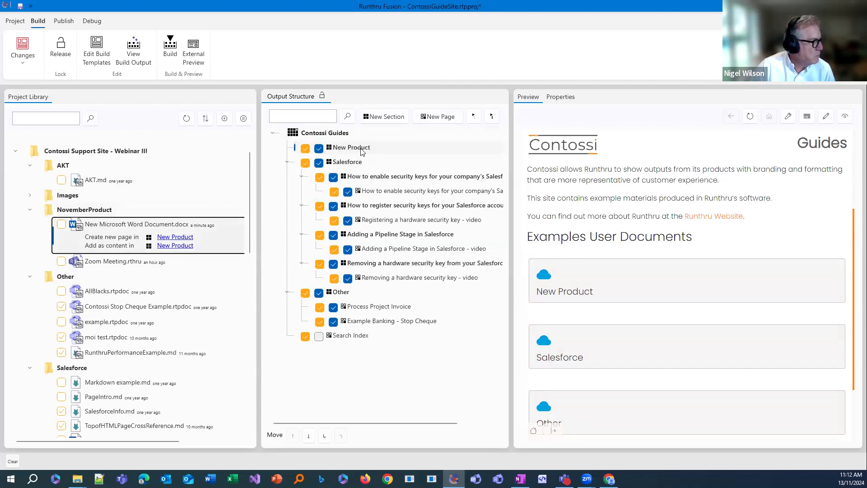
pyautogui.moveTo(363, 152); pyautogui.dragTo(360, 165)
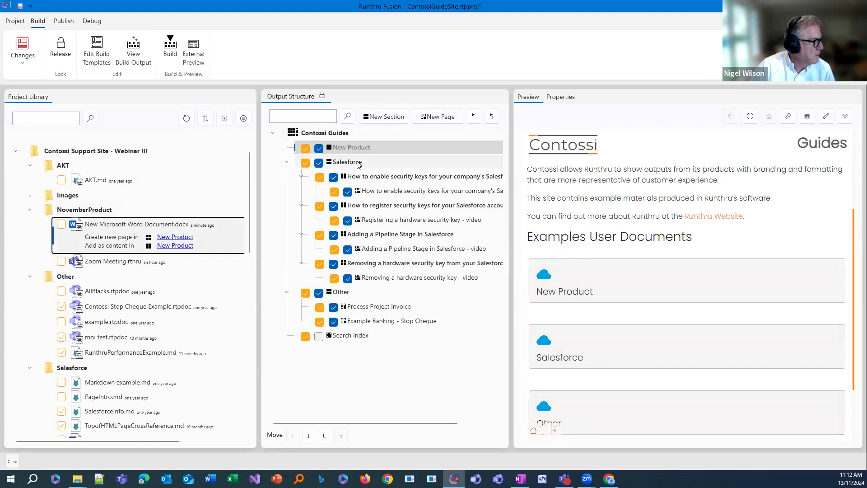
pyautogui.click(357, 162)
pyautogui.click(346, 148)
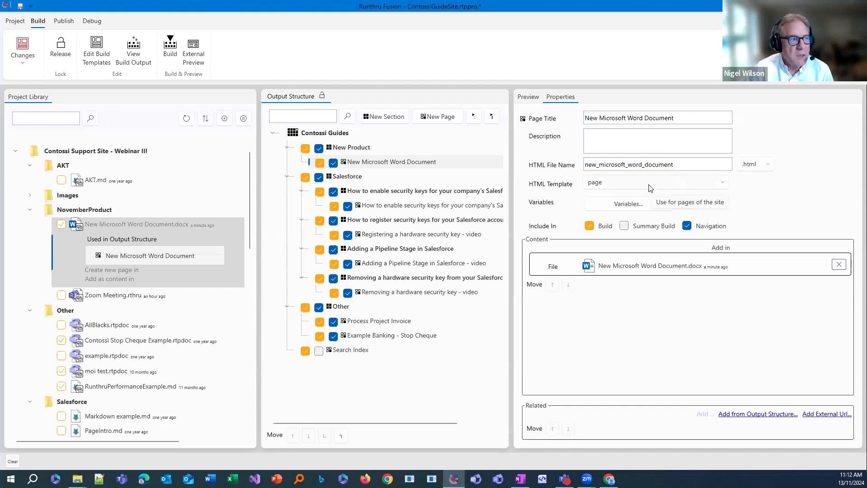
# - Examine the HTML templates available for the New Microsoft Word Document page, keeping the page template
pyautogui.click(699, 184)
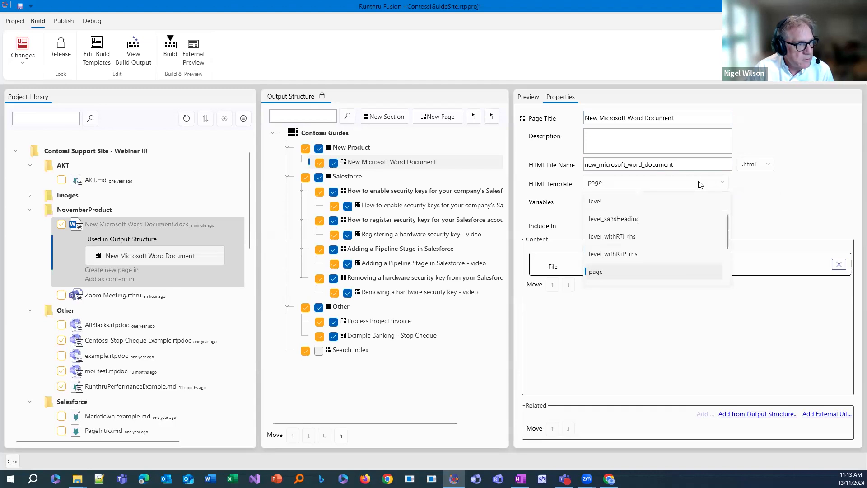
pyautogui.scroll(-1, 676, 250)
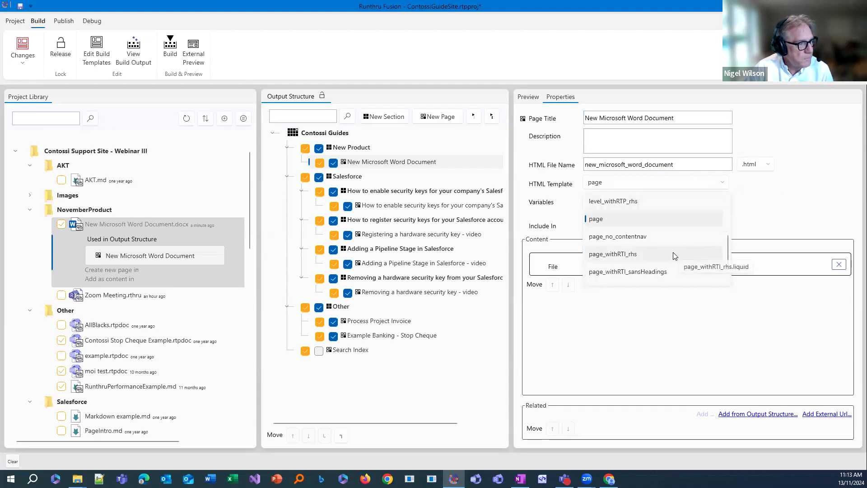
pyautogui.click(815, 189)
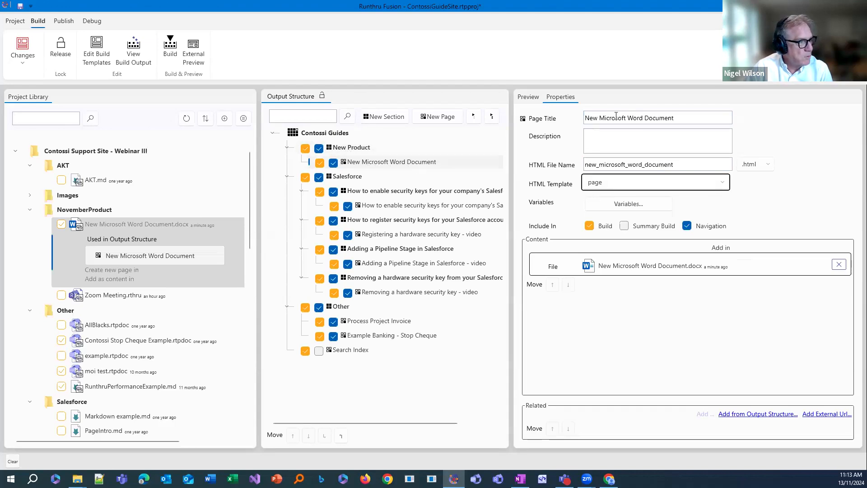
# - Create a new page in the New Product section from Zoom Meeting.rthru
pyautogui.click(360, 151)
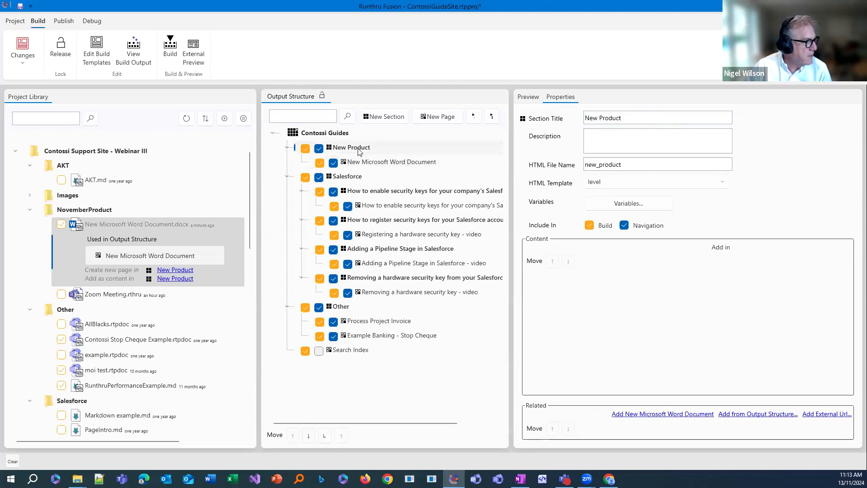
pyautogui.click(144, 296)
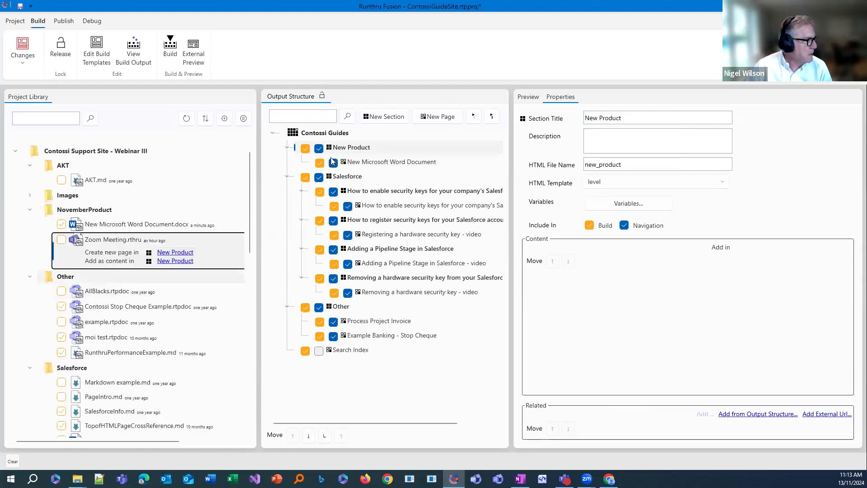
pyautogui.click(375, 152)
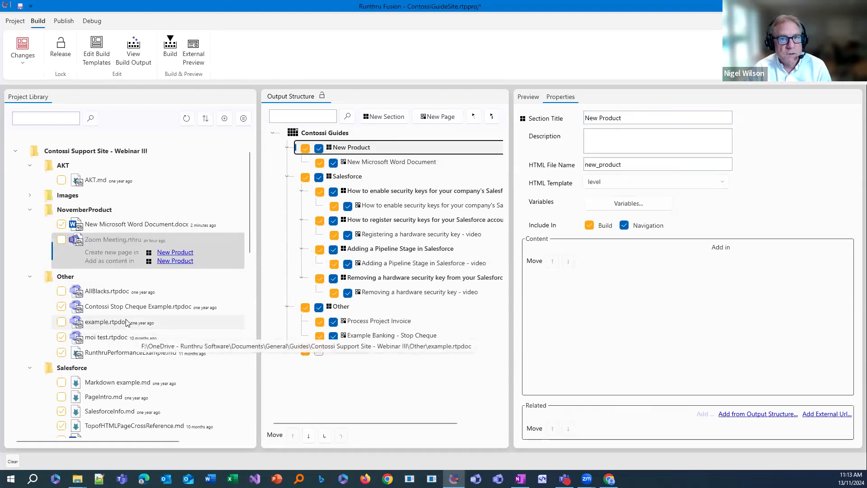
pyautogui.click(169, 253)
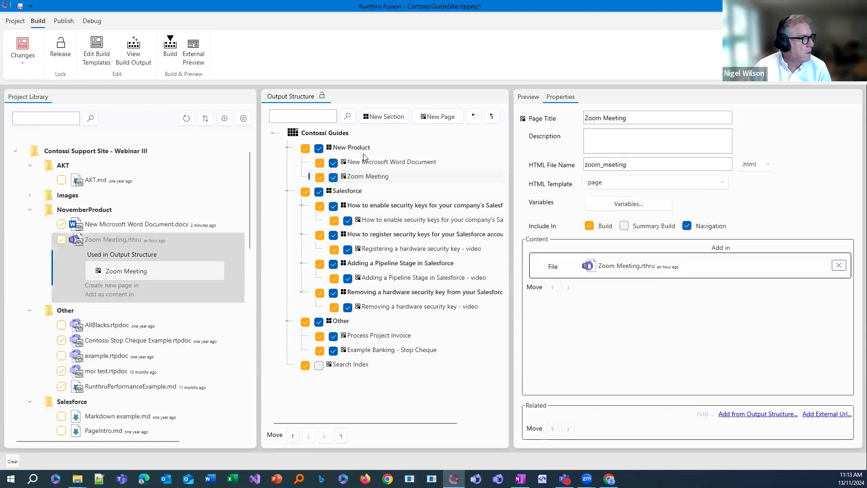
pyautogui.click(371, 177)
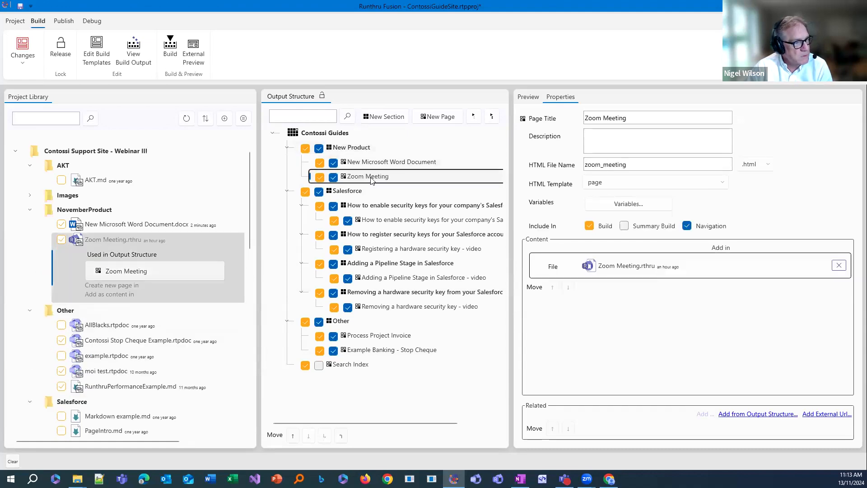
# - Build the site and open the Zoom Meeting page under New Product in the preview
pyautogui.click(171, 47)
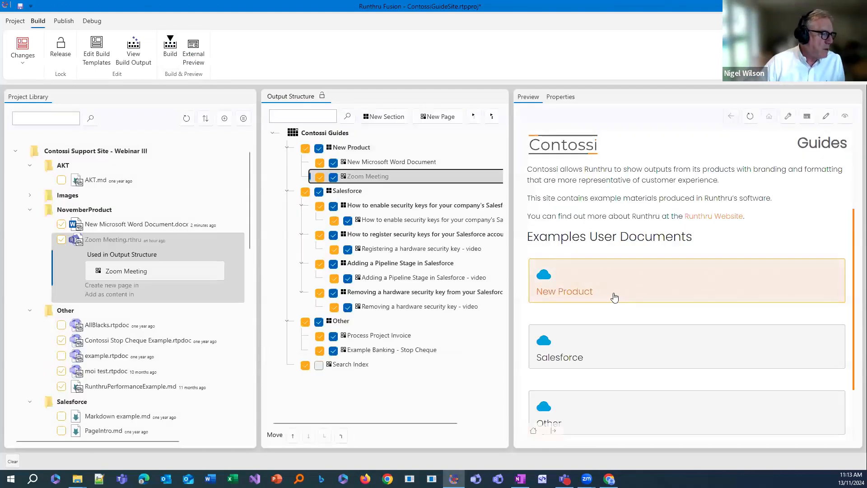
pyautogui.click(666, 280)
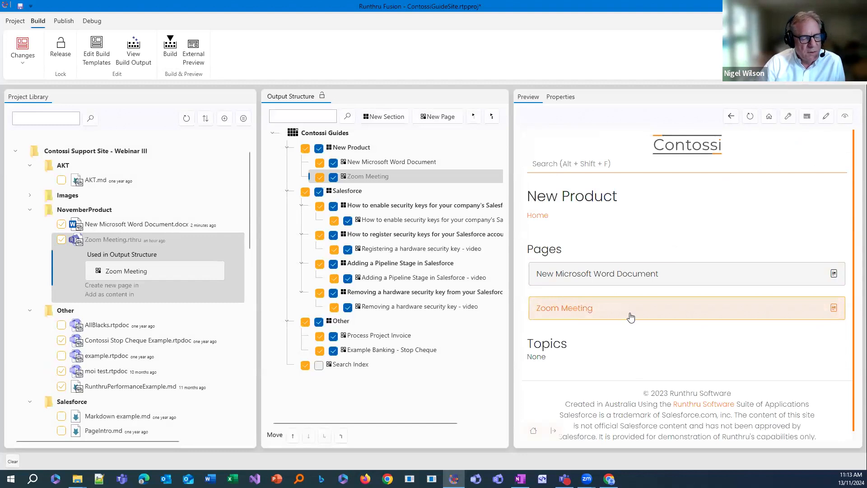
pyautogui.click(659, 312)
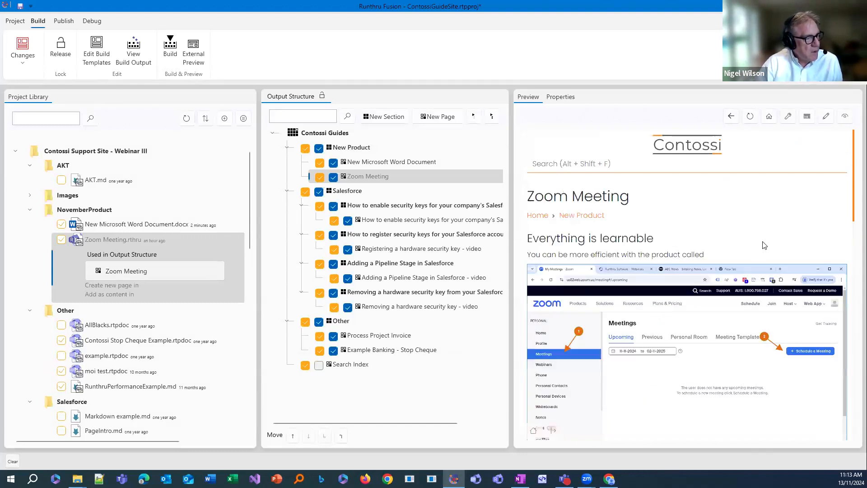
# - Review the built Zoom Meeting page, checking its annotated screenshots and numbered instructions through to the footer
pyautogui.scroll(-1, 764, 246)
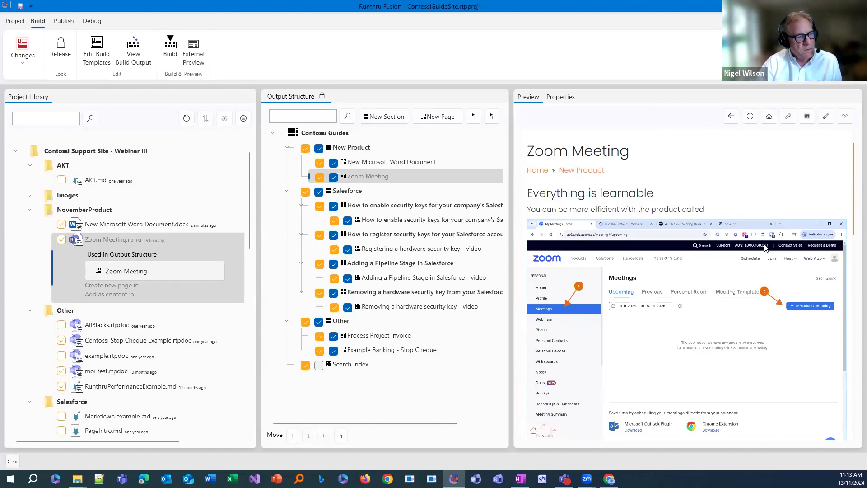
pyautogui.scroll(-5, 765, 248)
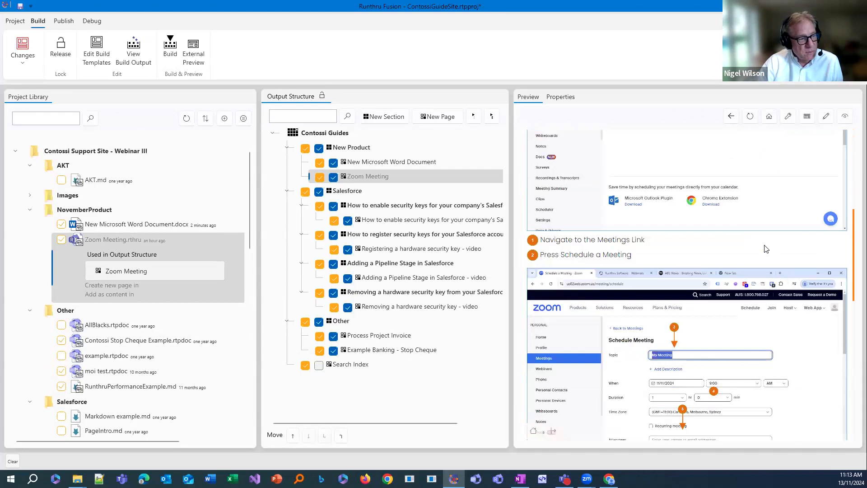
pyautogui.scroll(-1, 767, 249)
pyautogui.scroll(-1, 767, 251)
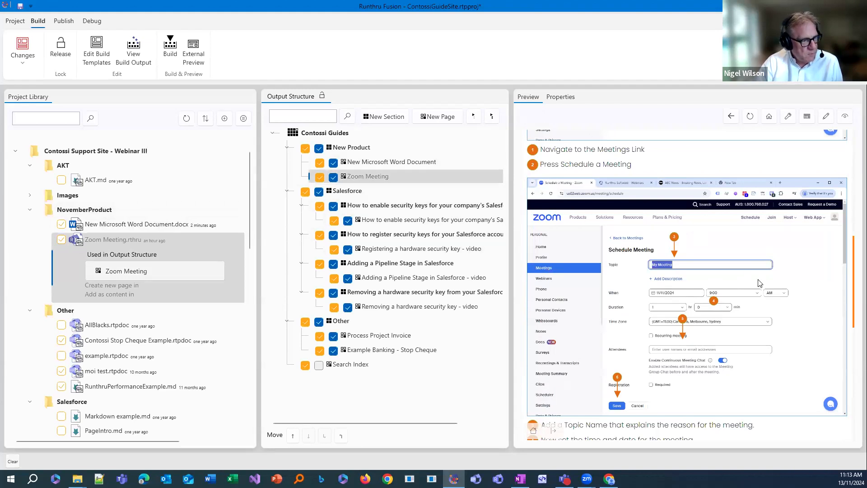
pyautogui.scroll(10, 760, 283)
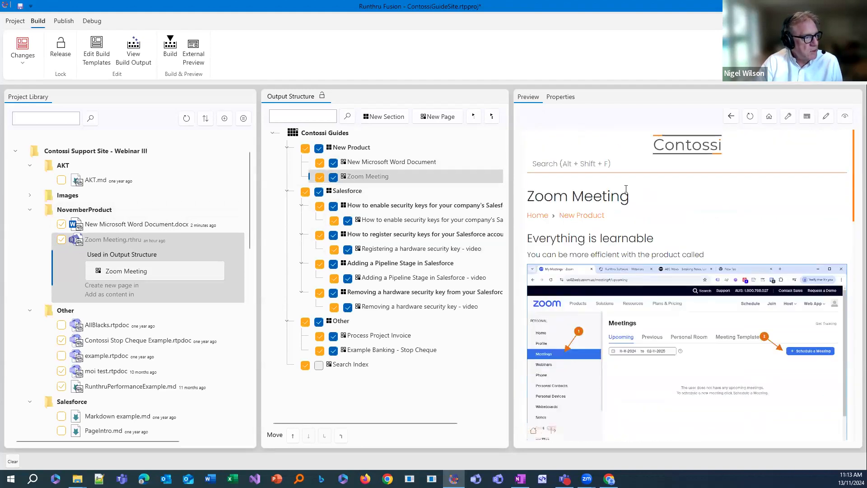
pyautogui.scroll(-10, 720, 241)
pyautogui.scroll(-4, 718, 237)
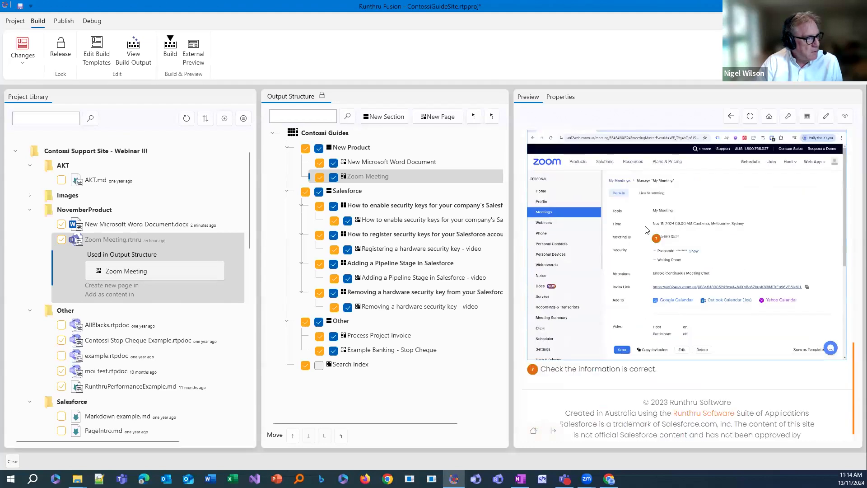
# - View the Word document page's properties and return to the start of the Zoom Meeting page preview
pyautogui.click(386, 162)
pyautogui.click(387, 177)
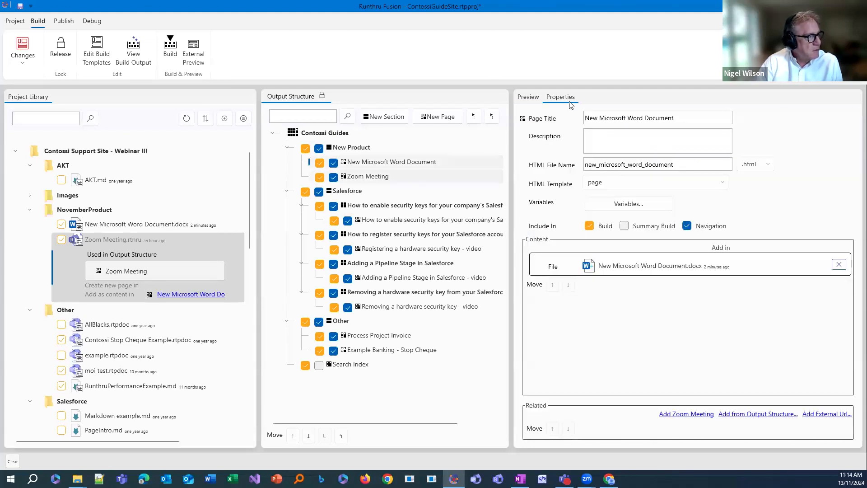
pyautogui.click(537, 99)
pyautogui.scroll(10, 791, 248)
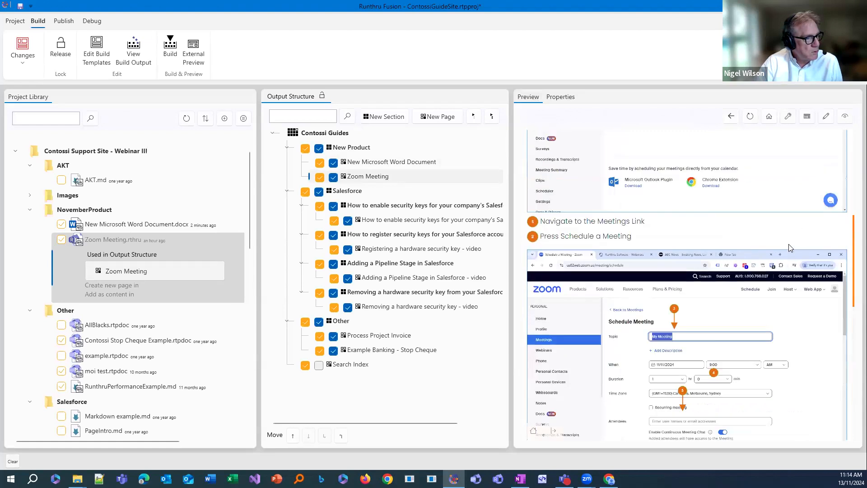
pyautogui.scroll(5, 790, 248)
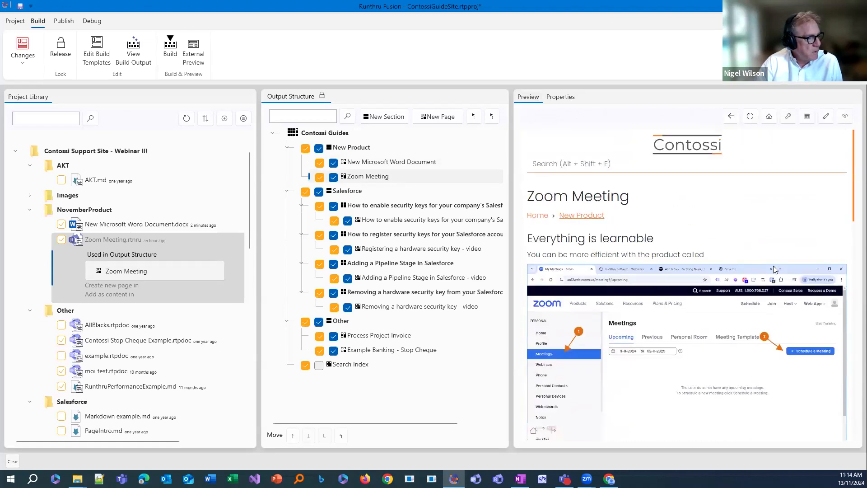
# - Open the New Microsoft Word Document page under New Product in the preview and review its content through to the footer
pyautogui.click(582, 215)
pyautogui.click(601, 272)
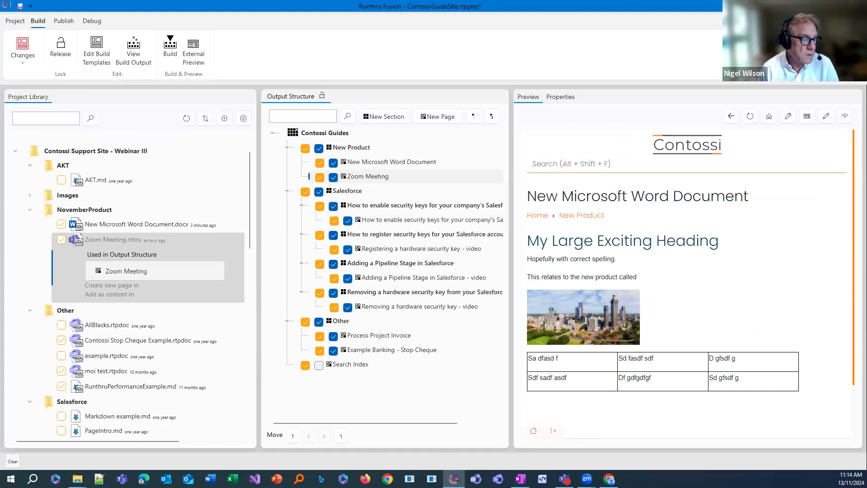
pyautogui.doubleClick(701, 244)
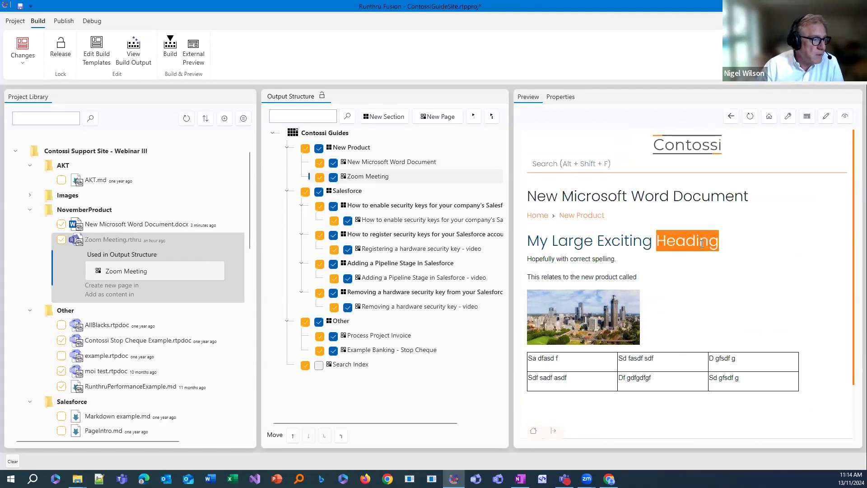
pyautogui.click(632, 248)
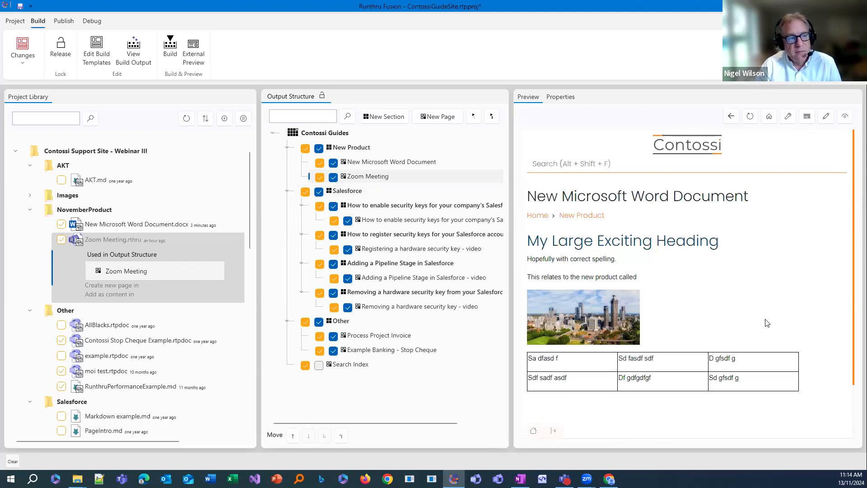
pyautogui.scroll(-3, 767, 324)
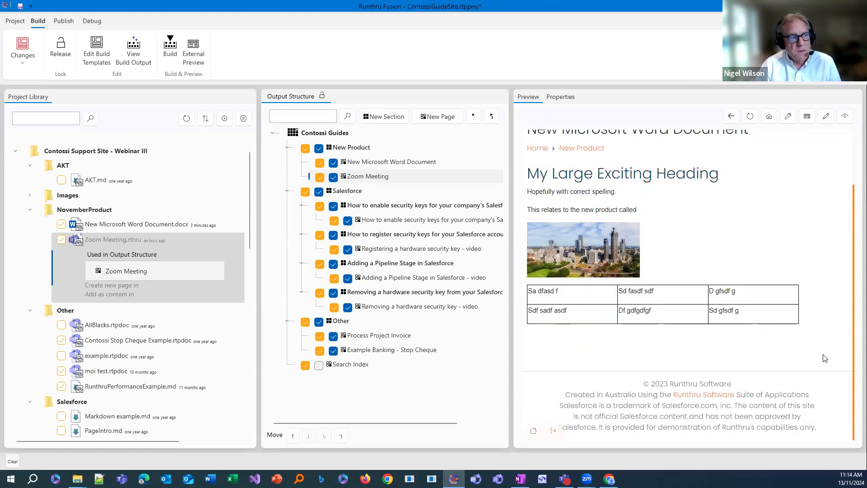
pyautogui.scroll(3, 754, 382)
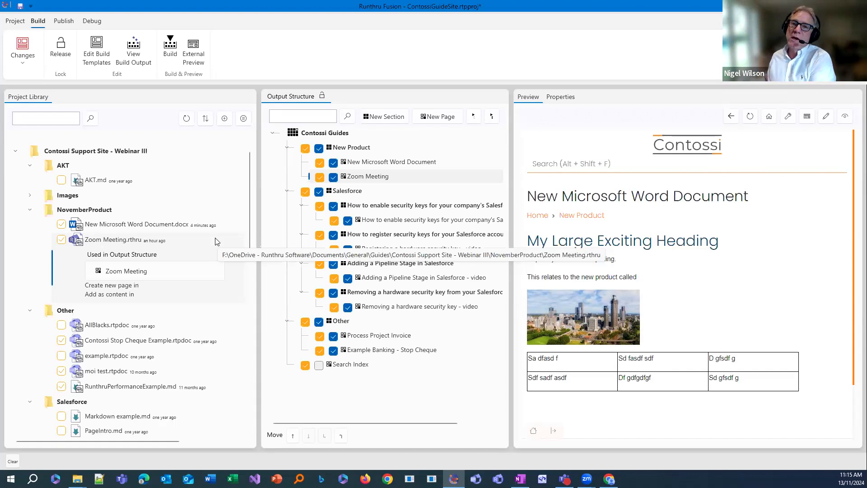
# - Open the NovemberProduct folder from the project library in File Explorer
pyautogui.click(95, 240)
pyautogui.click(93, 211)
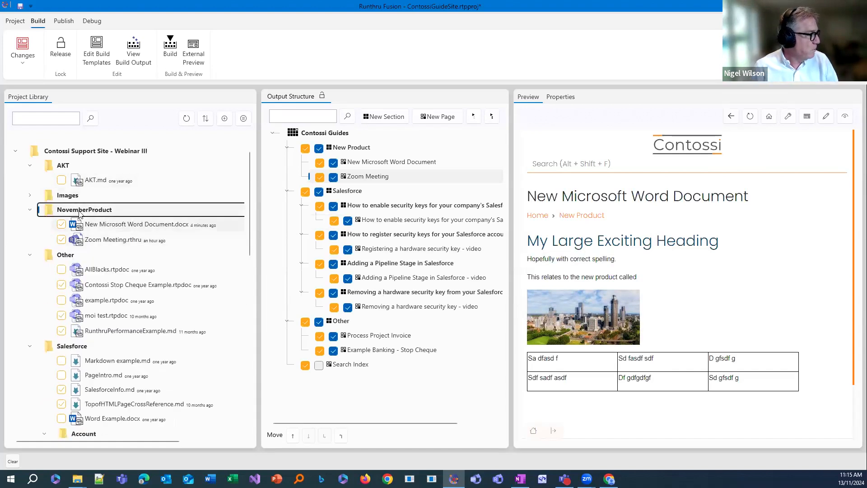
pyautogui.rightClick(80, 213)
pyautogui.click(154, 225)
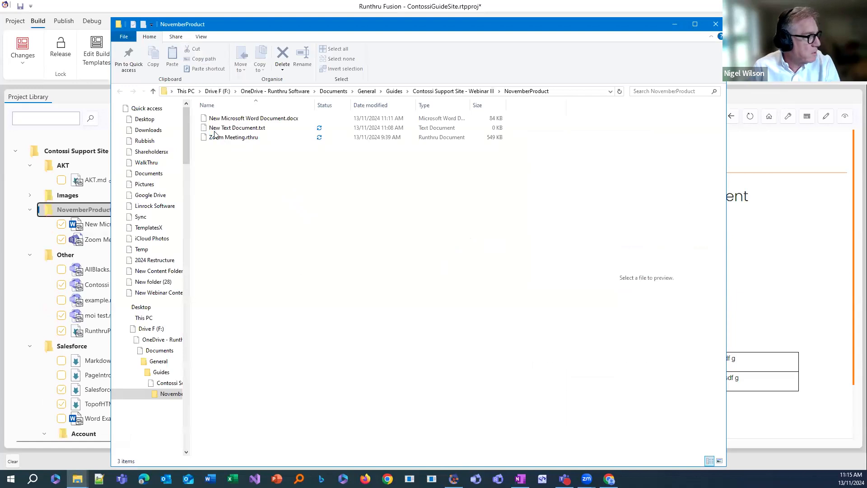
pyautogui.rightClick(242, 173)
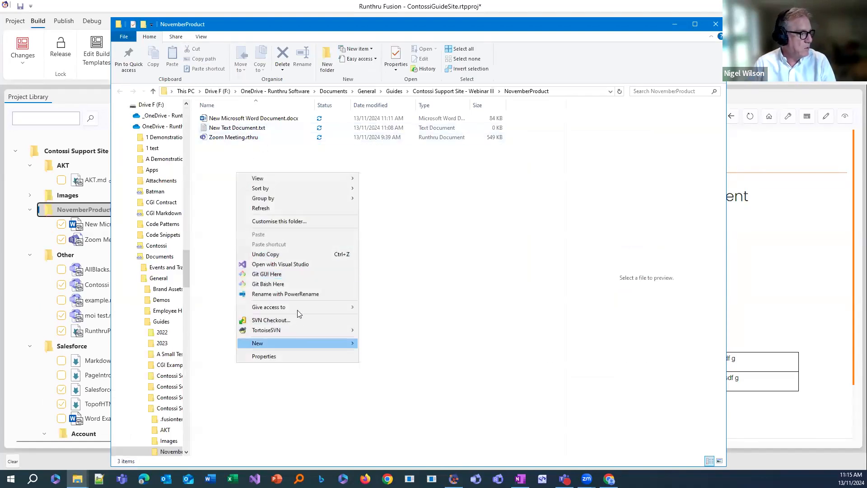
pyautogui.moveTo(294, 346)
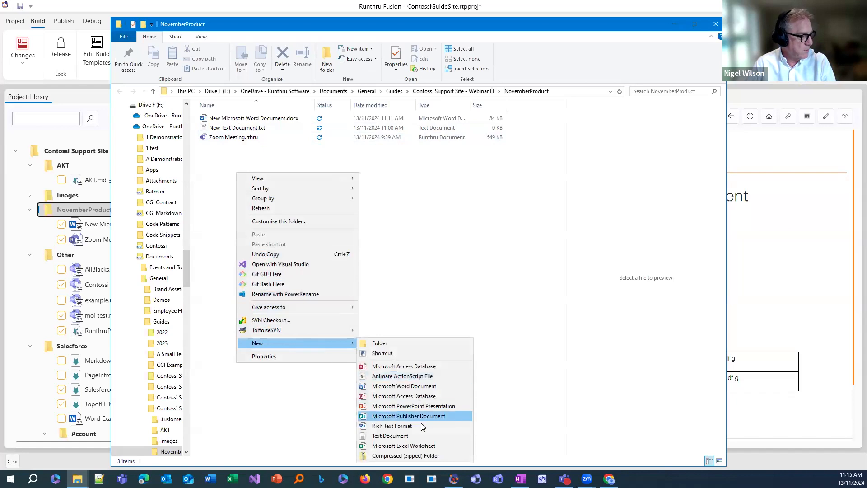
pyautogui.click(333, 154)
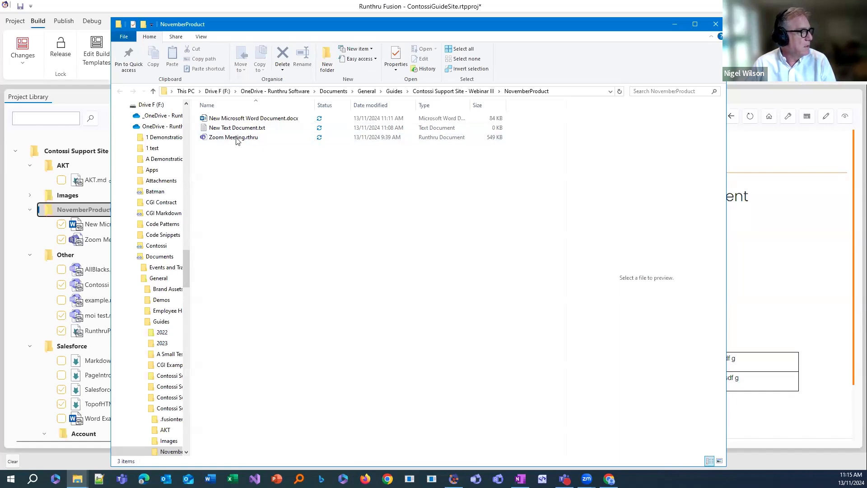
# - Rename New Text Document.txt to New Text Document.md, accepting the file extension change
pyautogui.click(267, 129)
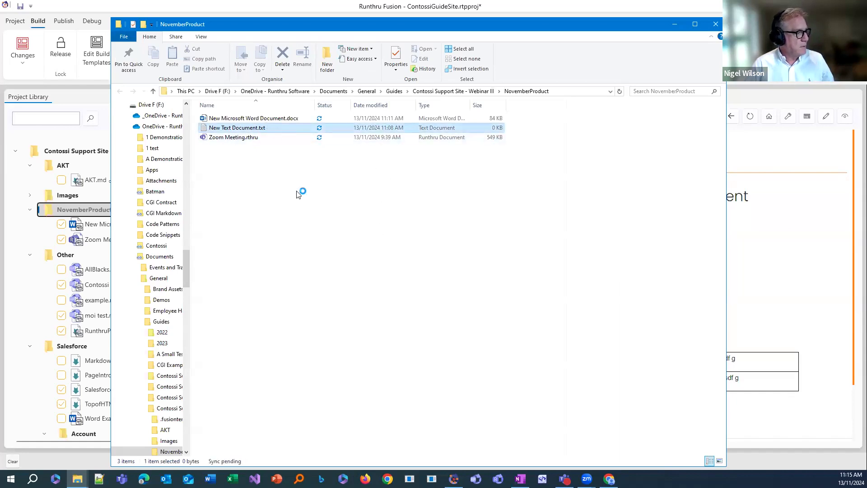
pyautogui.press('F2')
pyautogui.press('Right')
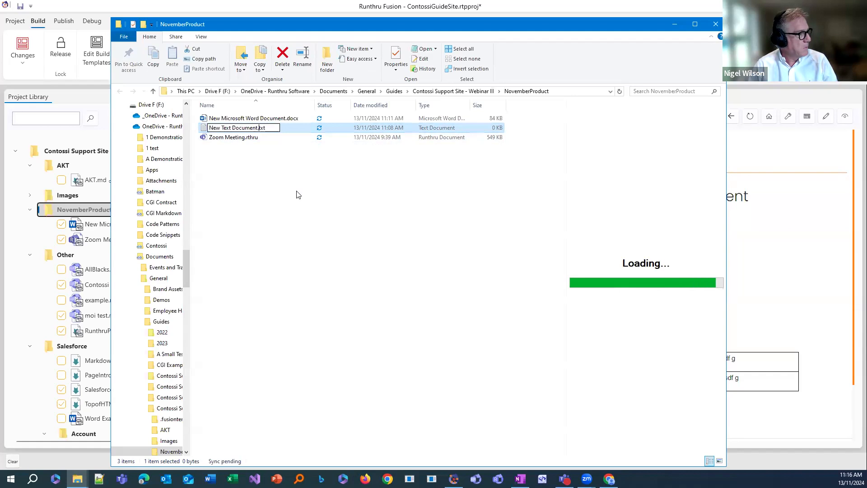
pyautogui.press('BackSpace')
pyautogui.press('BackSpace')
pyautogui.press('BackSpace')
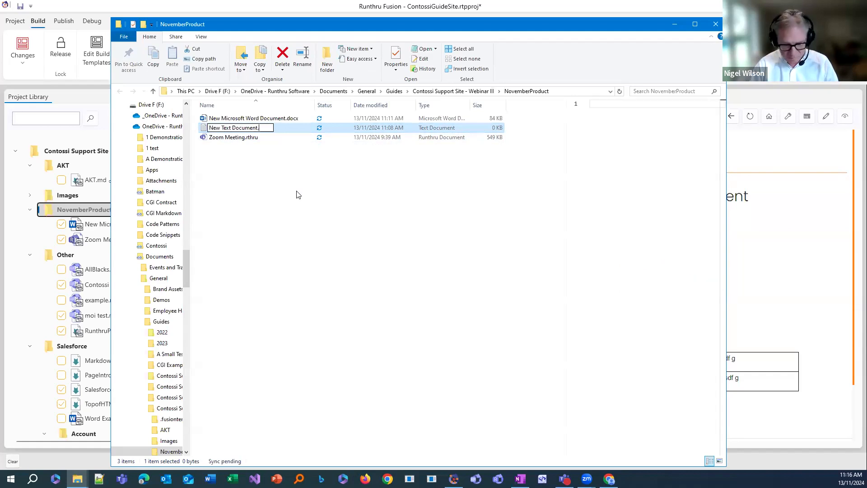
pyautogui.write('md')
pyautogui.press('Return')
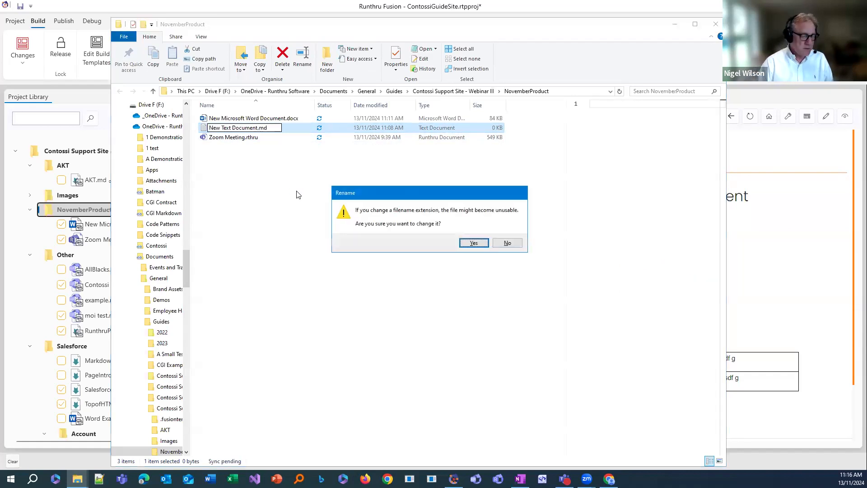
pyautogui.press('Return')
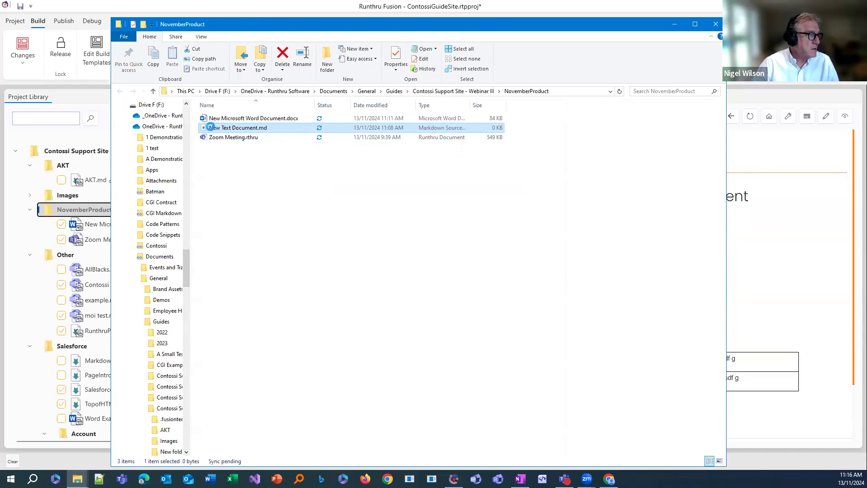
# - Open New Text Document.md in Notepad
pyautogui.rightClick(222, 130)
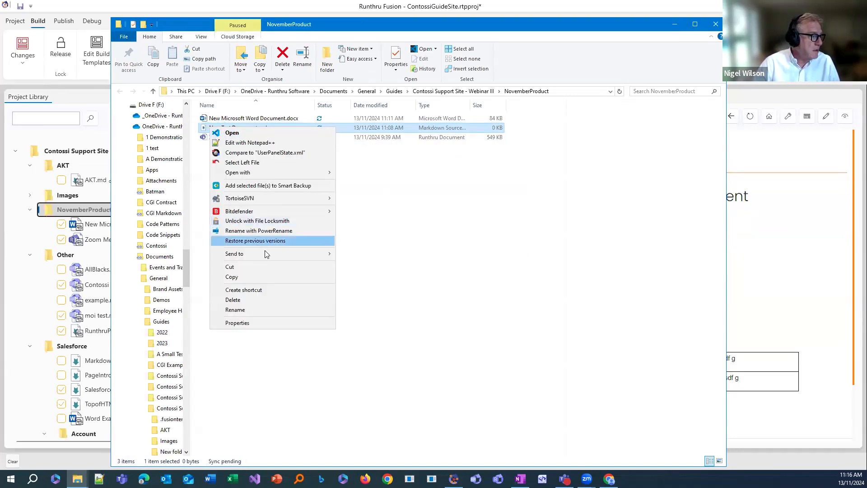
pyautogui.moveTo(267, 254)
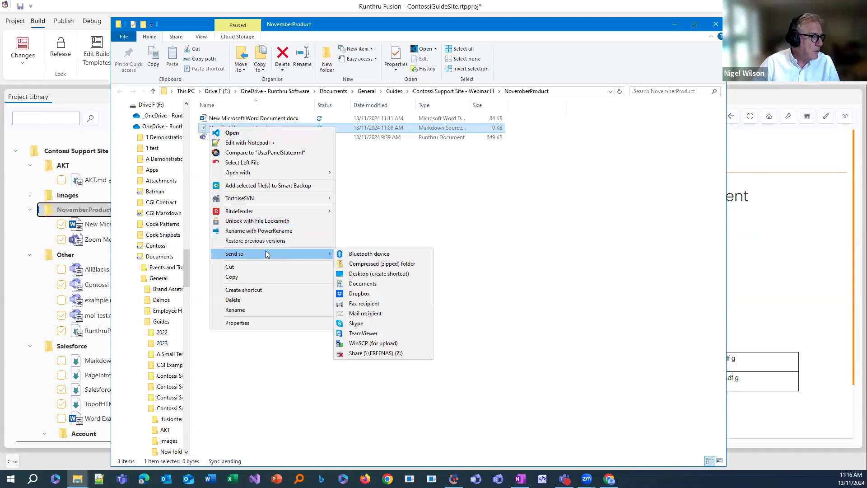
pyautogui.moveTo(279, 172)
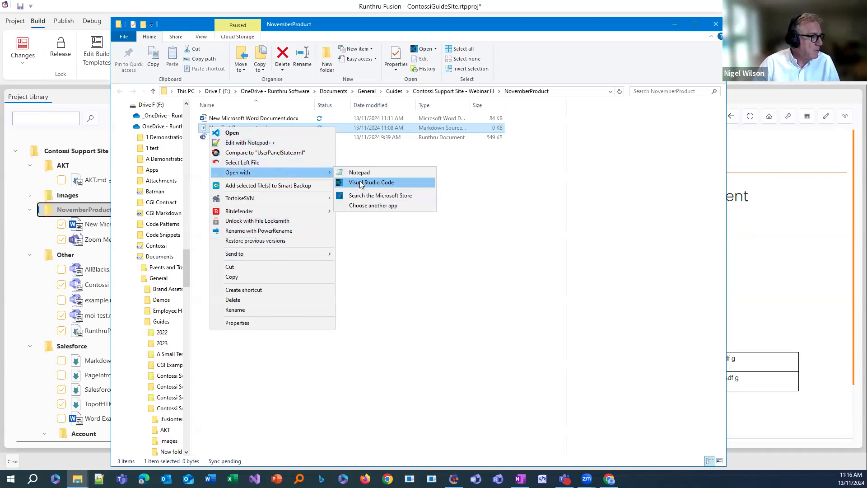
pyautogui.click(398, 173)
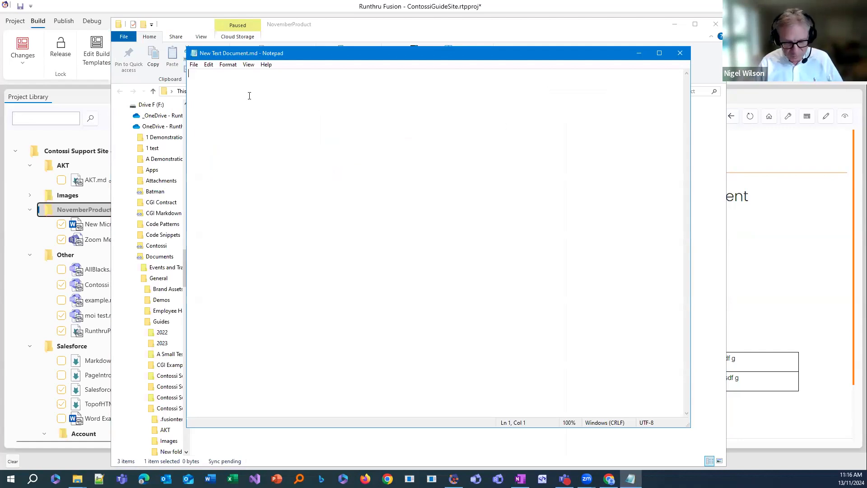
# - Write three lines in the file: "I want a big heading", "and I want a small heading" and "and also some text"
pyautogui.write('I want a bu')
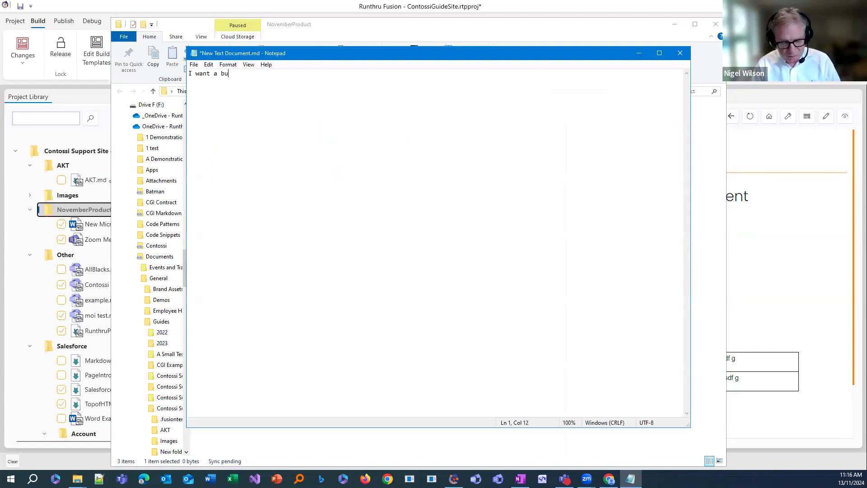
pyautogui.press('BackSpace')
pyautogui.write('ig hea')
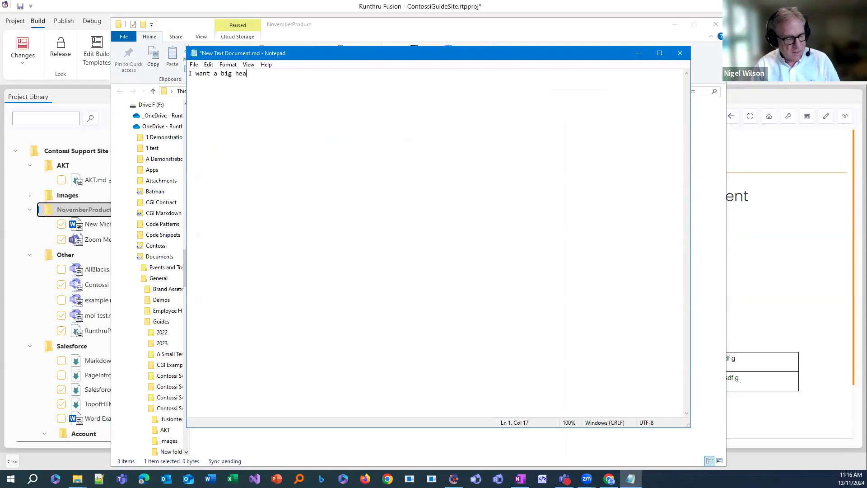
pyautogui.write('ding')
pyautogui.press('Return')
pyautogui.write('a')
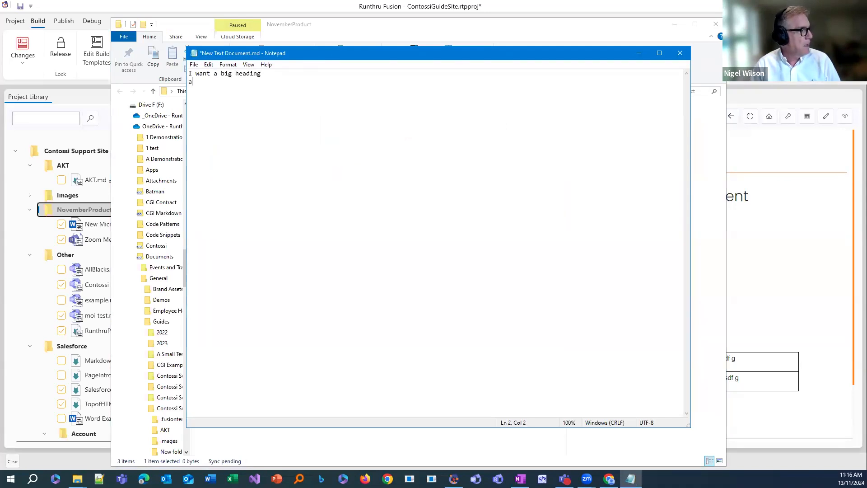
pyautogui.write('nd I want ')
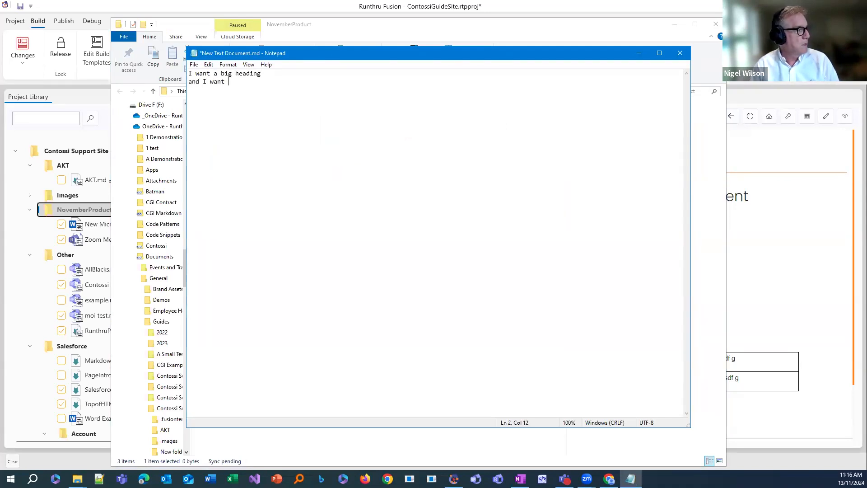
pyautogui.write('a small heading')
pyautogui.press('Return')
pyautogui.write('and also so')
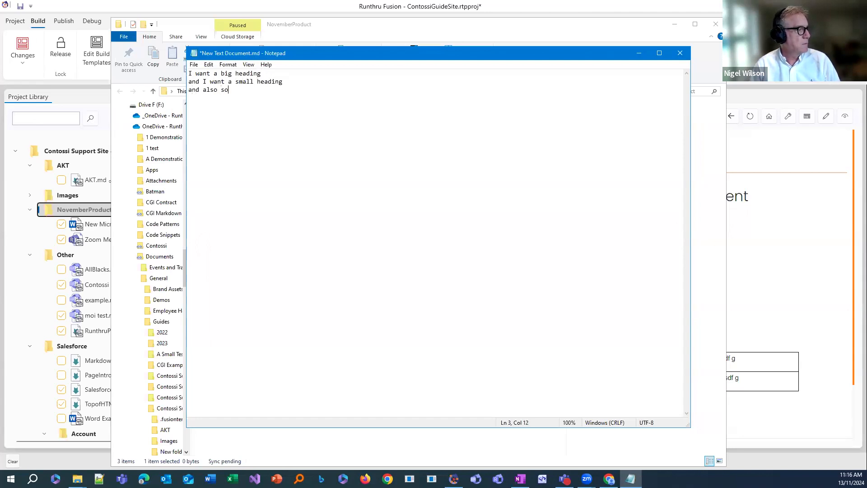
pyautogui.write('me text')
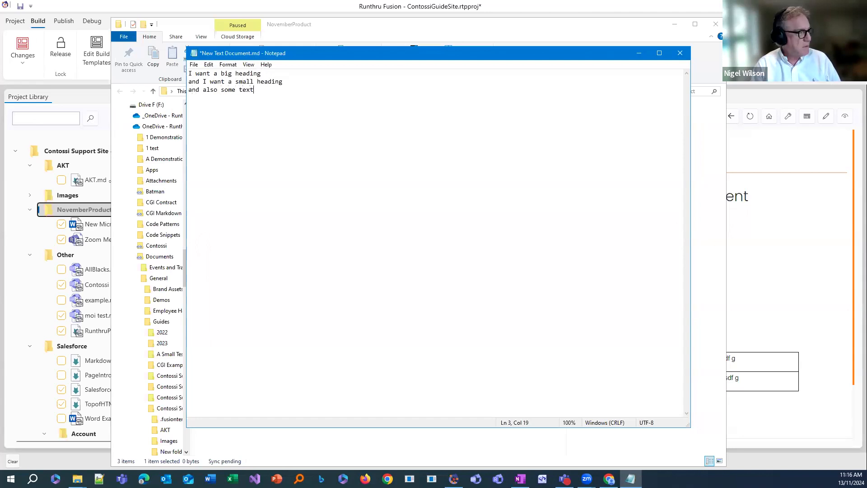
# - Prefix the first line with "# " and the second with "## ", and put blank lines around the body text
pyautogui.press('Up')
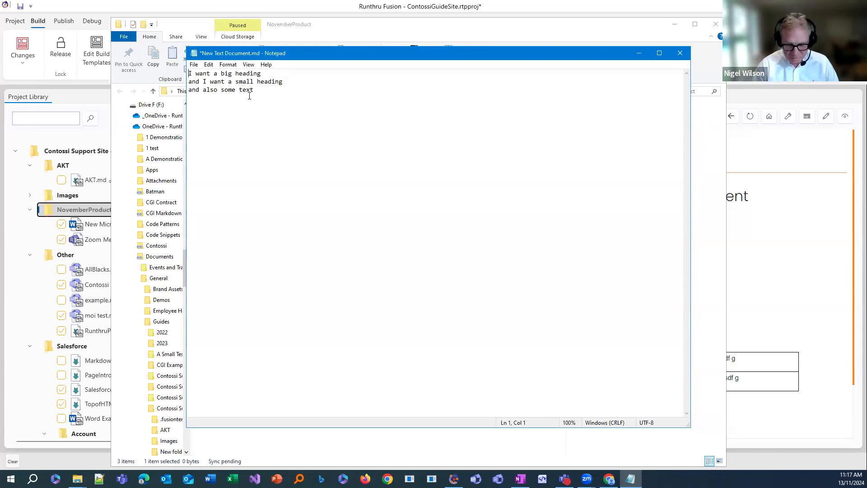
pyautogui.write('# ')
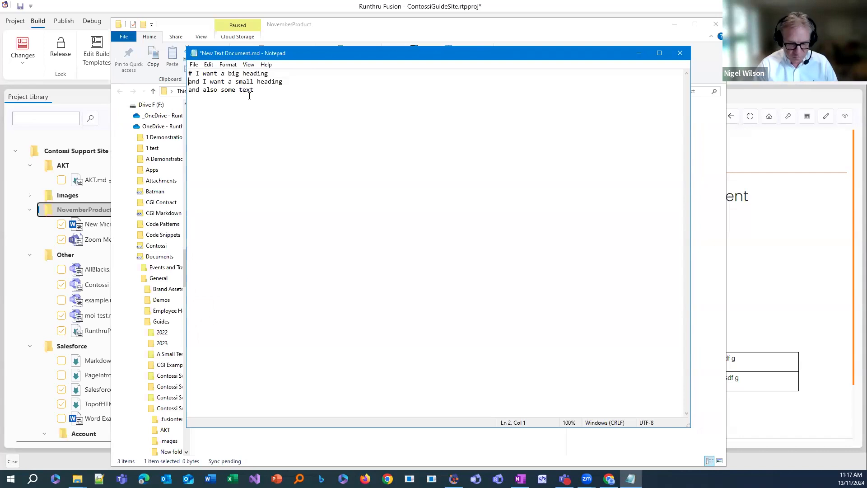
pyautogui.write('##')
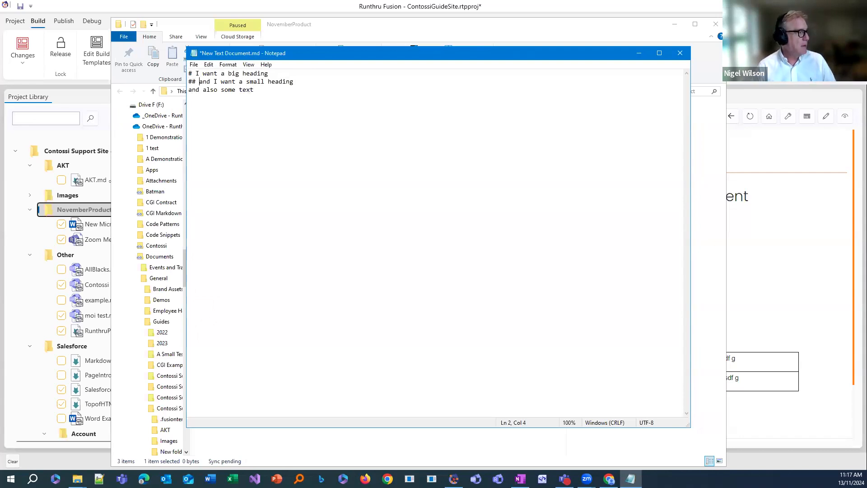
pyautogui.press('End')
pyautogui.press('Return')
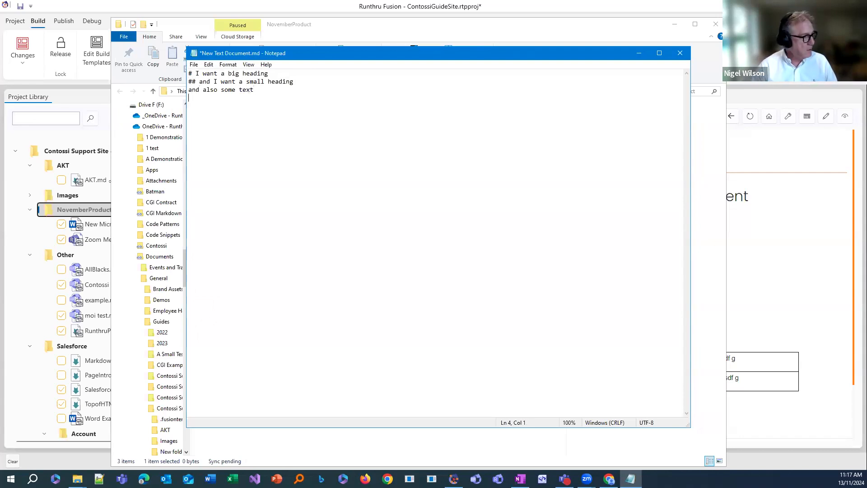
pyautogui.press('Up')
pyautogui.press('Return')
pyautogui.press('Down')
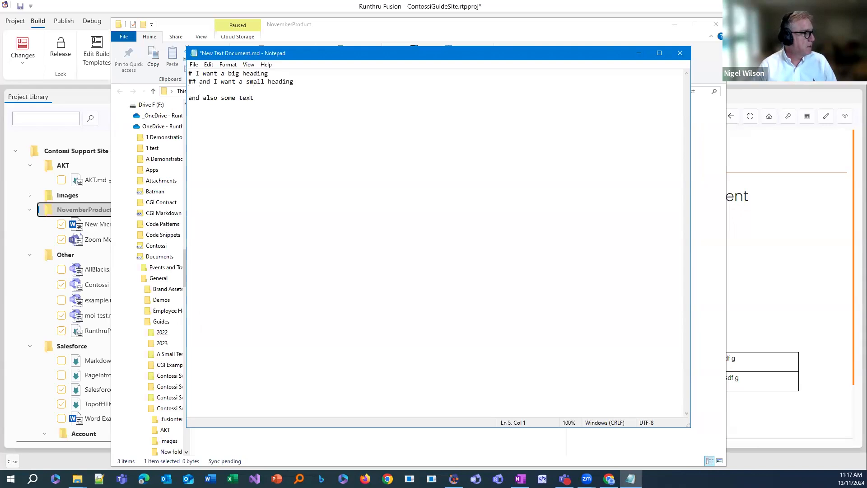
# - Add three identical Markdown bullet lines reading "- this is a bullet point" below the body text
pyautogui.write('- this is a buller ')
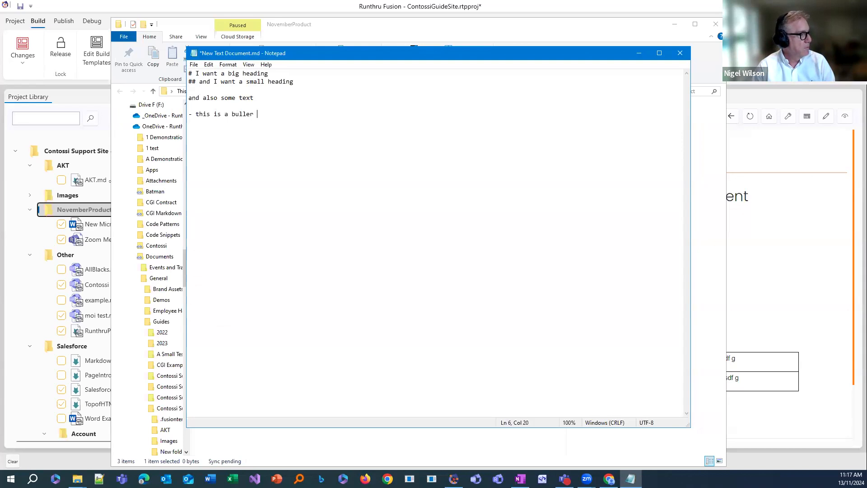
pyautogui.press('BackSpace')
pyautogui.press('BackSpace')
pyautogui.write('t point')
pyautogui.hotkey('shift', 'Home')
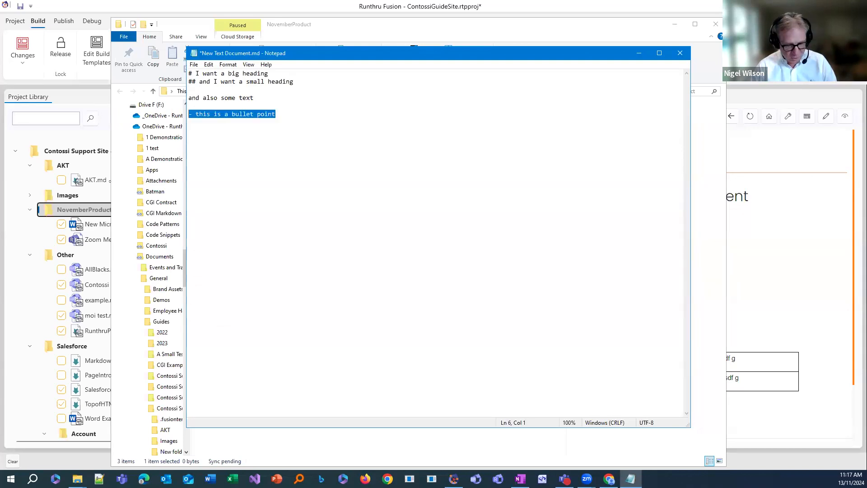
pyautogui.press('End')
pyautogui.hotkey('ctrl', 'v')
pyautogui.press('Return')
pyautogui.hotkey('ctrl', 'v')
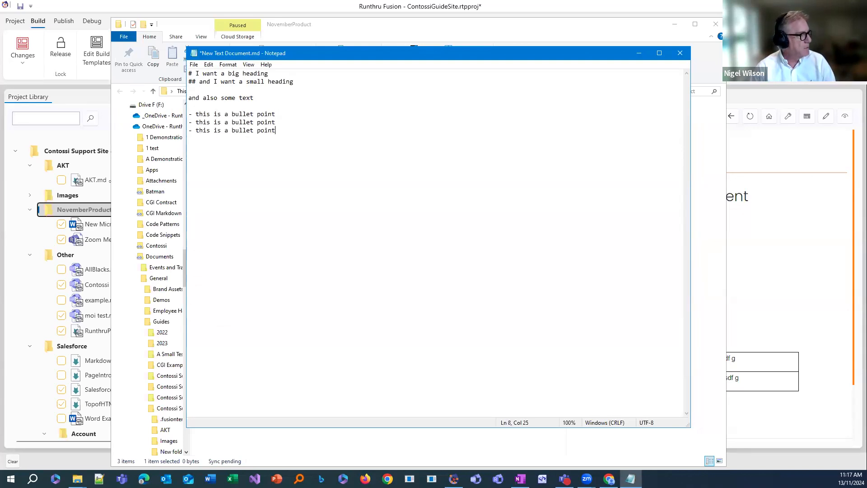
# - Add a Markdown numbered list of four identical lines reading "1. This is a numbered list" below the bullets, separated by a blank line
pyautogui.press('Return')
pyautogui.press('Return')
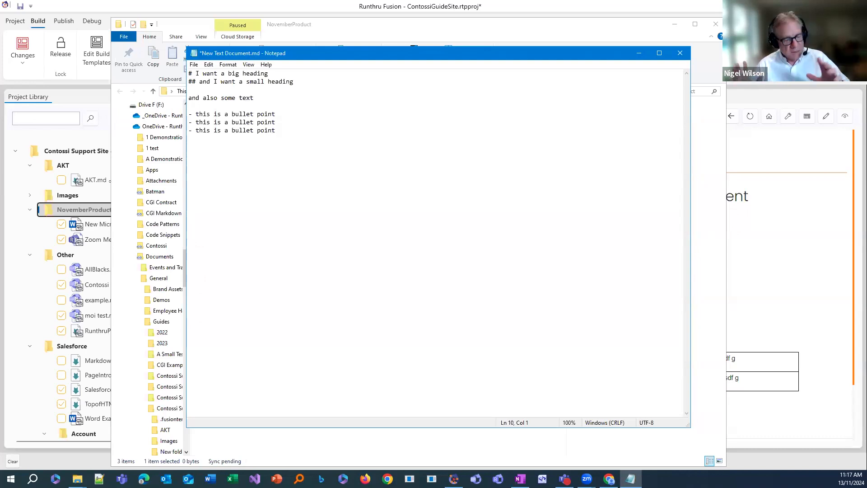
pyautogui.write('1. ')
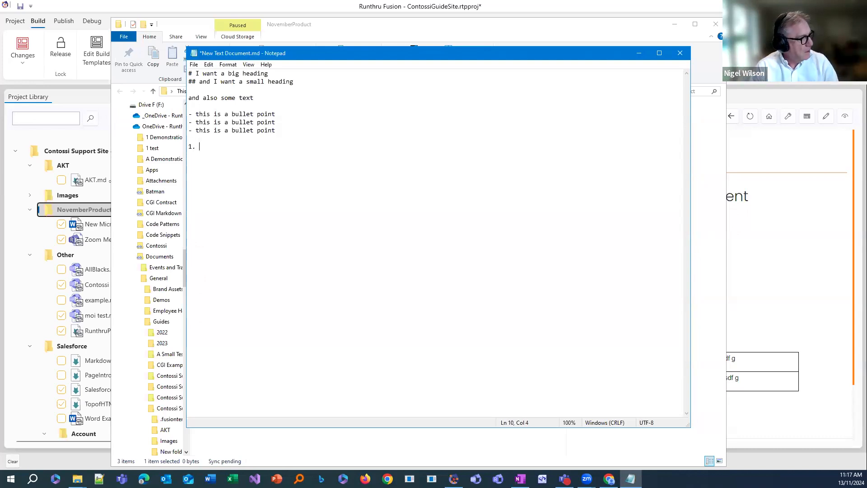
pyautogui.write('This is a ')
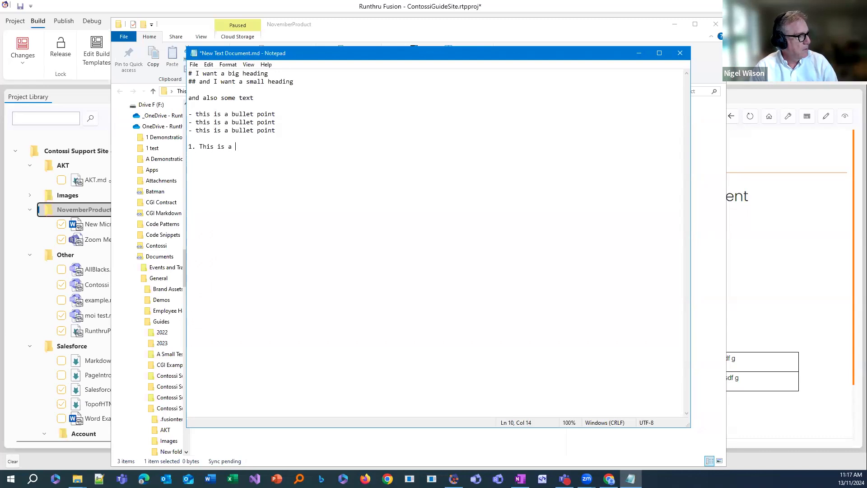
pyautogui.write('numbered list')
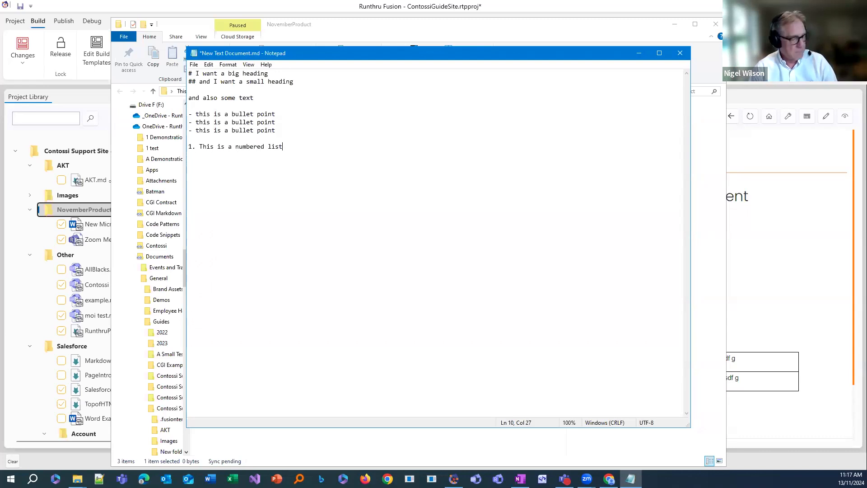
pyautogui.hotkey('shift', 'Home')
pyautogui.hotkey('ctrl', 'c')
pyautogui.press('End')
pyautogui.press('Return')
pyautogui.hotkey('ctrl', 'v')
pyautogui.press('Return')
pyautogui.hotkey('ctrl', 'v')
pyautogui.press('Return')
pyautogui.hotkey('ctrl', 'v')
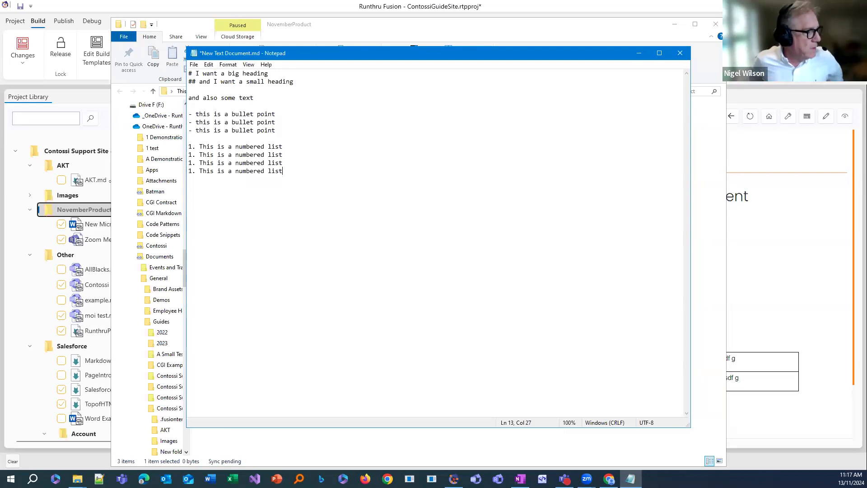
# - Lay out an empty three-column Markdown table below the numbered list using five identical rows of "||||"
pyautogui.press('Return')
pyautogui.press('Return')
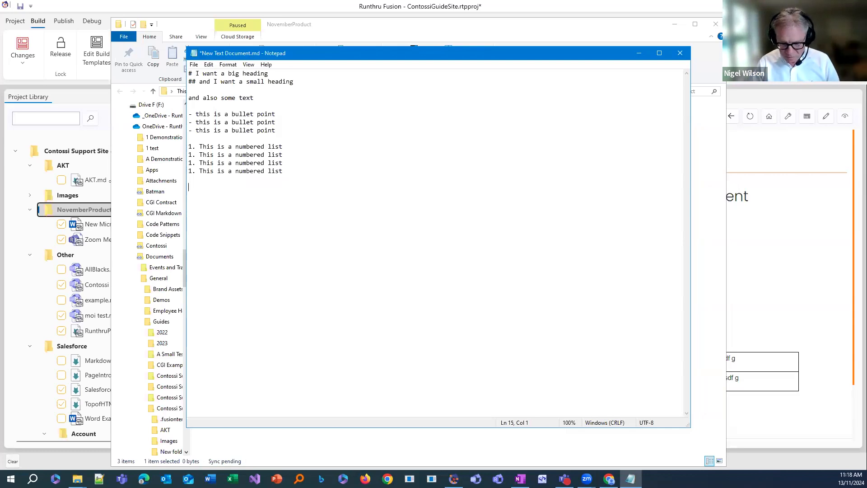
pyautogui.write('||||')
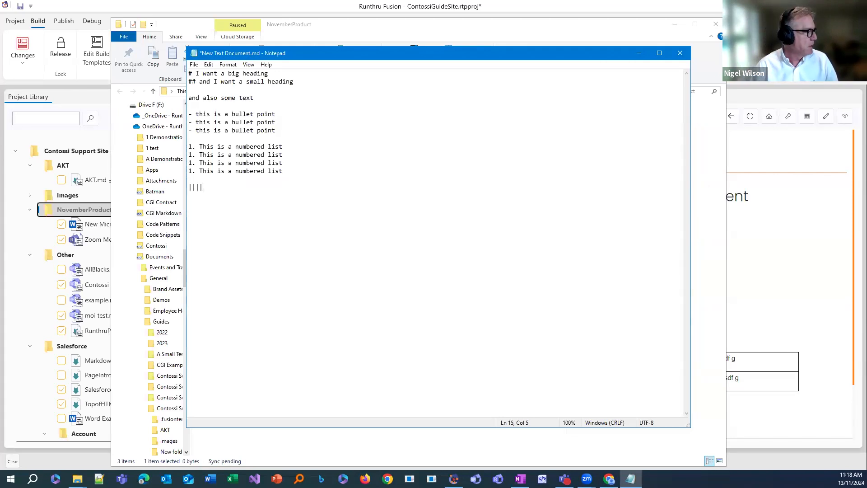
pyautogui.hotkey('shift', 'Home')
pyautogui.press('End')
pyautogui.hotkey('ctrl', 'v')
pyautogui.press('Return')
pyautogui.hotkey('ctrl', 'v')
pyautogui.press('Return')
pyautogui.hotkey('ctrl', 'v')
pyautogui.press('Return')
pyautogui.hotkey('ctrl', 'v')
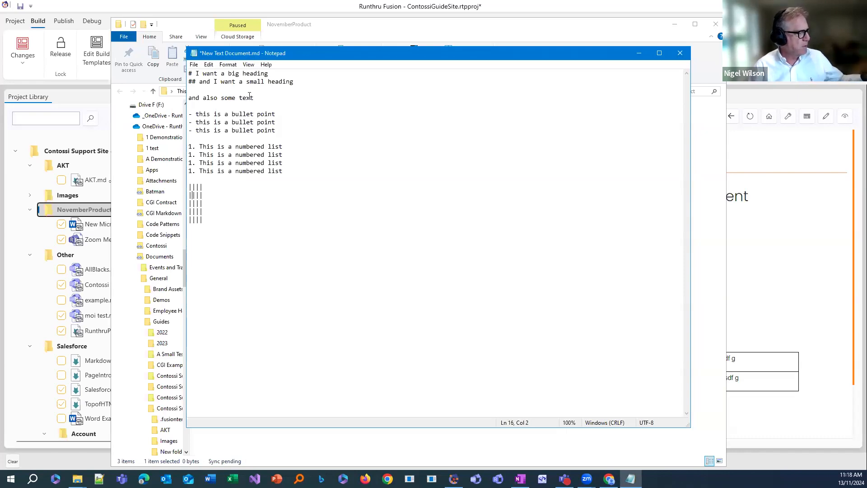
# - Turn the table's second row into the header separator "|---|---|--|"
pyautogui.write('---|')
pyautogui.write('---')
pyautogui.press('Right')
pyautogui.write('---')
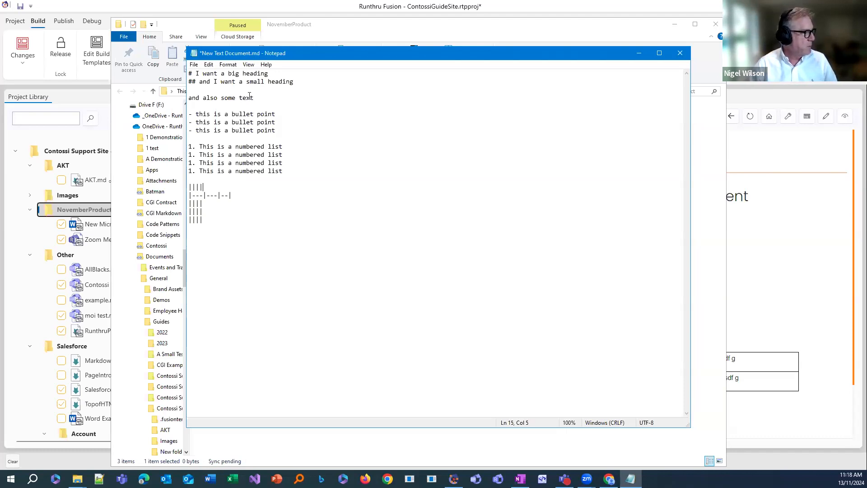
# - Fill the table header with sdfasd, sdfasdf and asdfasdf, and the first body row with sadf, sadfasdf and sadfasdf
pyautogui.write('sdfasd')
pyautogui.press('Right')
pyautogui.write('sdfasdf|')
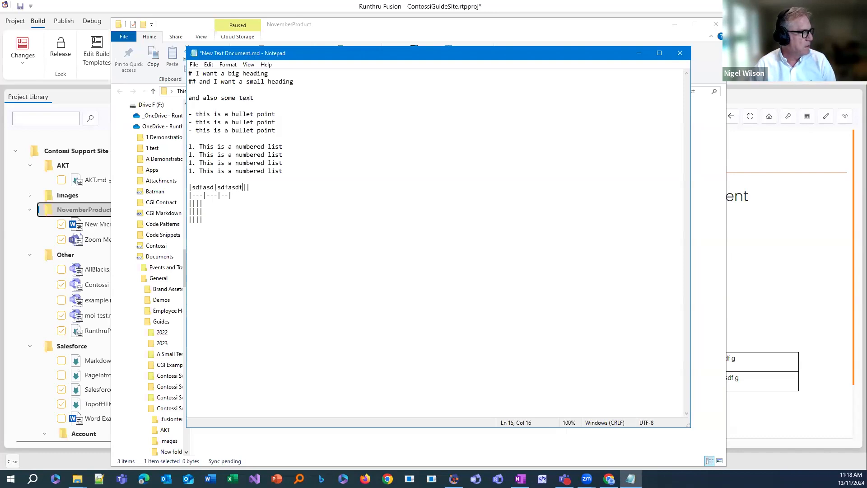
pyautogui.write('asdfasdf| |---|---|--| |sadf')
pyautogui.press('Right')
pyautogui.write('sadfasdf')
pyautogui.press('Right')
pyautogui.write('sadfasdf| |gsdfgdfs')
# - Fill the last two table rows with gsdfgdfs, dsfgfsdfgf, dsfgfdsfg and adsfgadfg, agdasdg, sdagasgd
pyautogui.press('Right')
pyautogui.write('dsfgfsdfgf')
pyautogui.press('Right')
pyautogui.write('dsfgfdsfg')
pyautogui.press('Down')
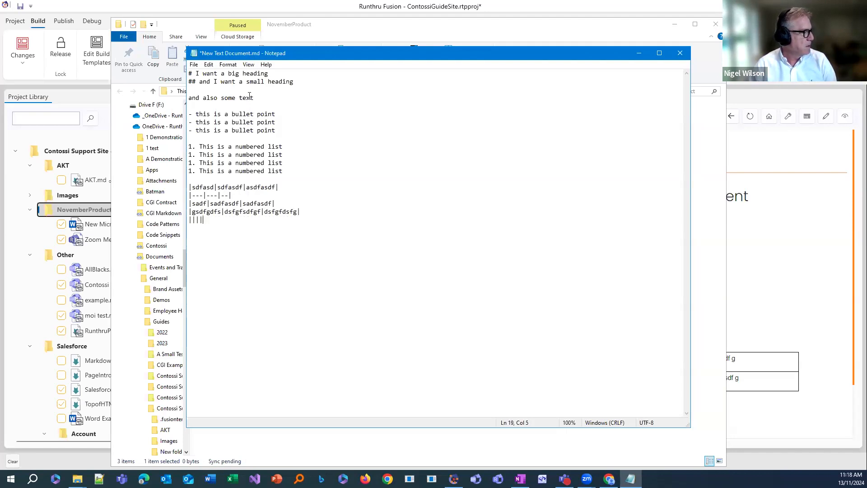
pyautogui.write('adsfgadfg|agdasdg|sdagasgd')
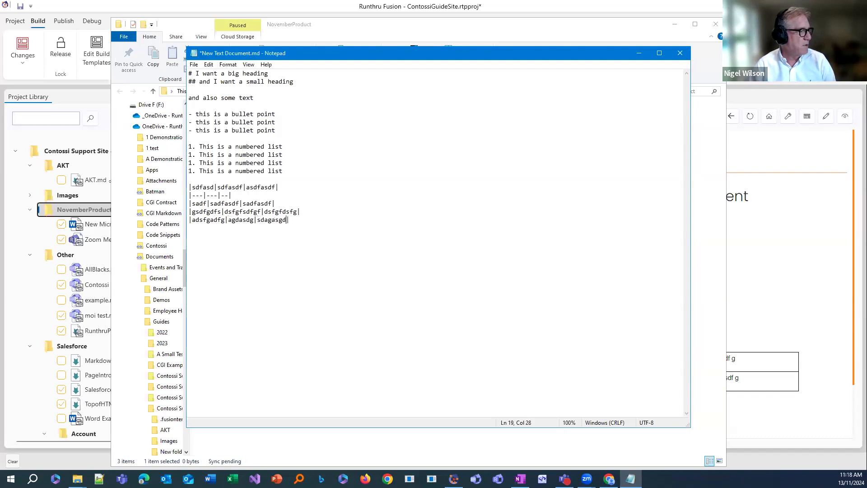
# - Add two line breaks after the table, then save the Markdown file and close it
pyautogui.press('Return')
pyautogui.press('Return')
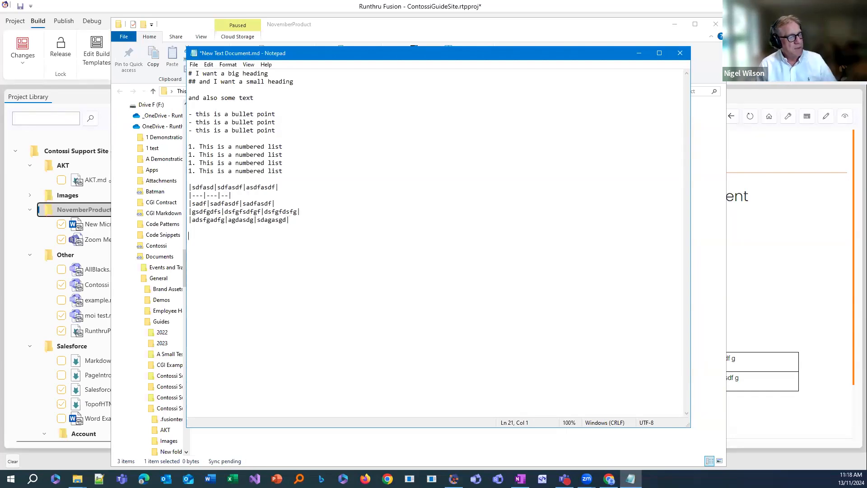
pyautogui.hotkey('ctrl', 's')
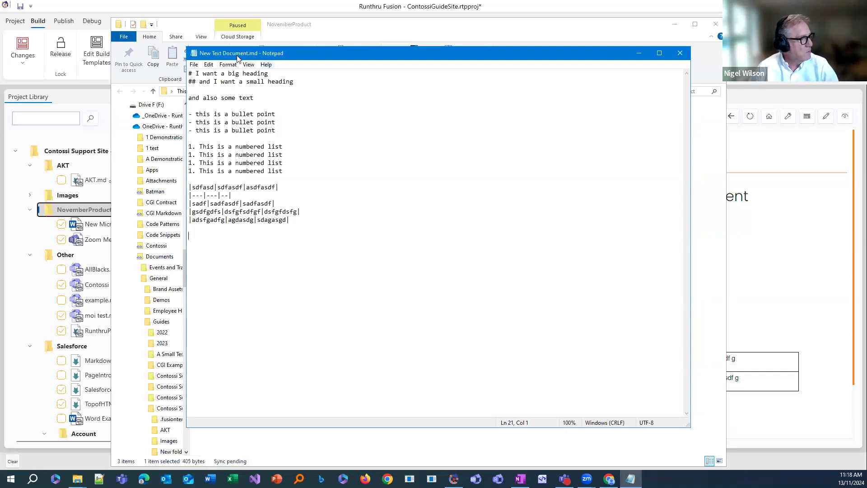
pyautogui.click(680, 53)
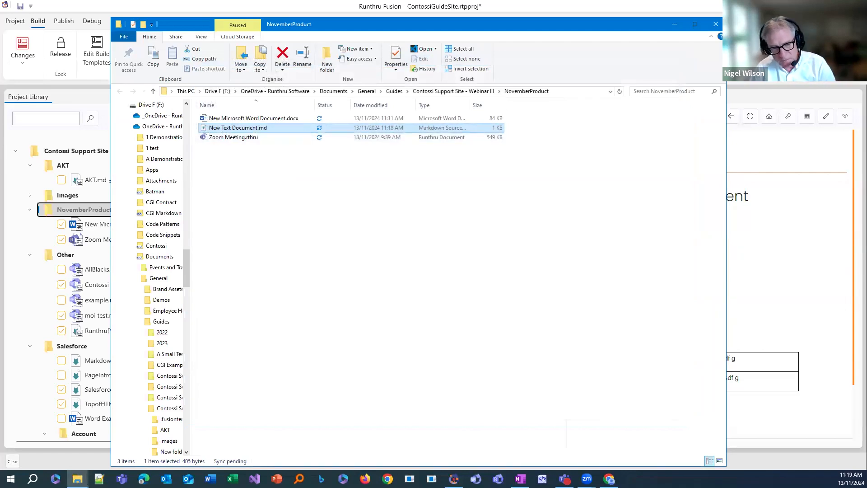
# - Switch back to Runthru Fusion and create a new page from New Text Document.md in the New Product section
pyautogui.click(754, 243)
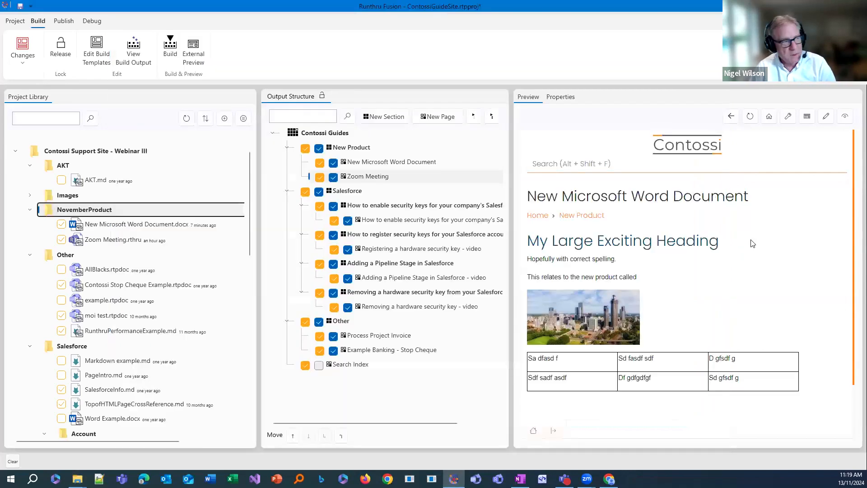
pyautogui.click(350, 147)
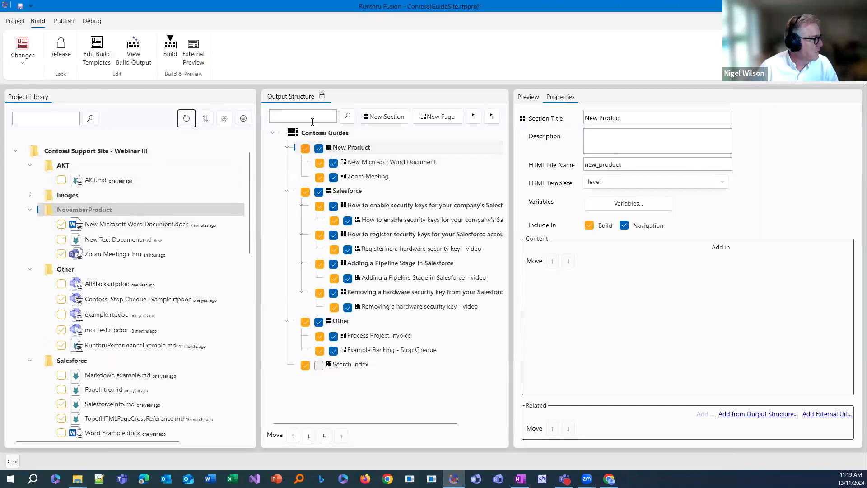
pyautogui.click(127, 240)
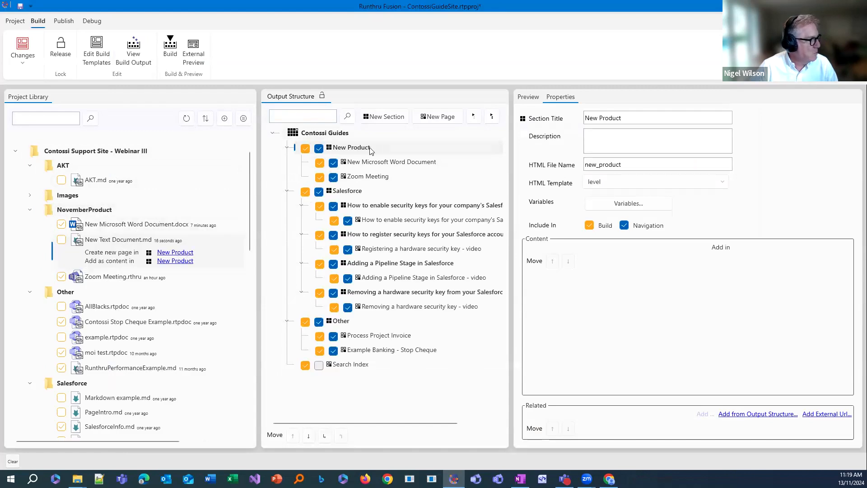
pyautogui.click(370, 192)
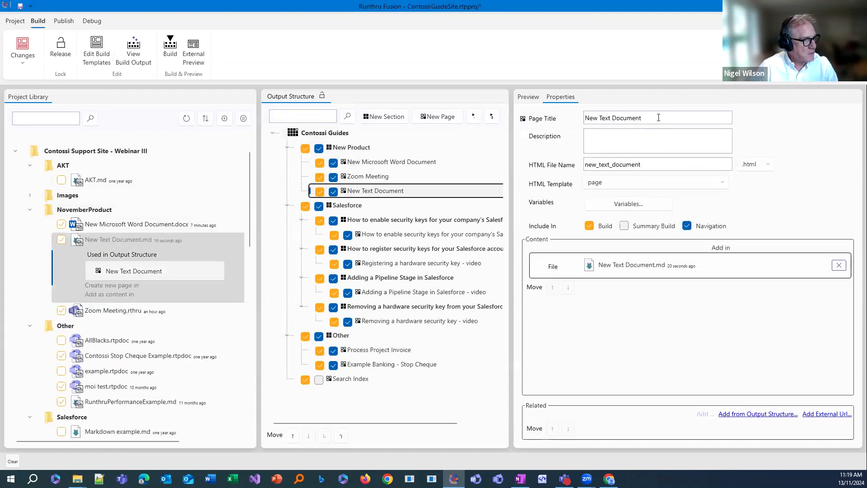
pyautogui.click(658, 118)
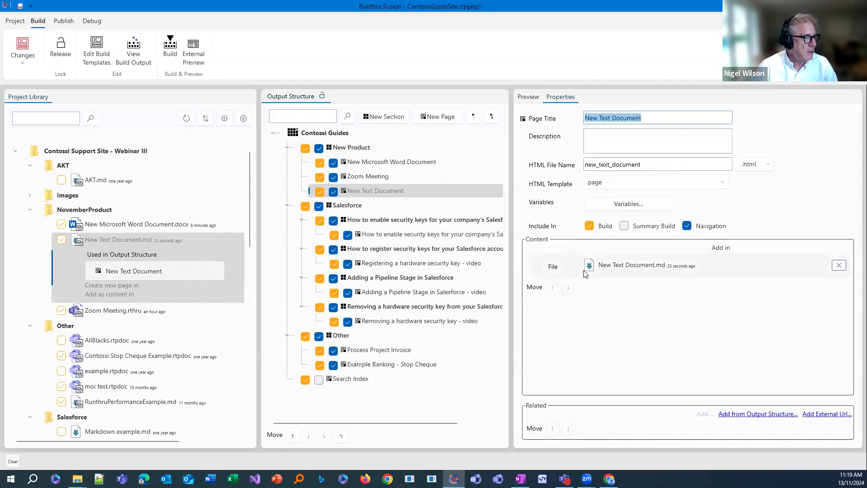
# - Build the site and review the New Text Document page under New Product in the preview
pyautogui.click(170, 57)
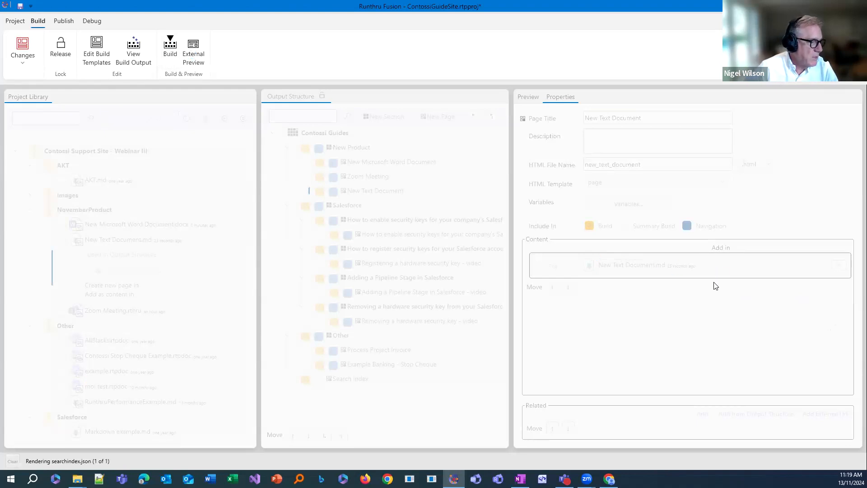
pyautogui.scroll(-4, 641, 316)
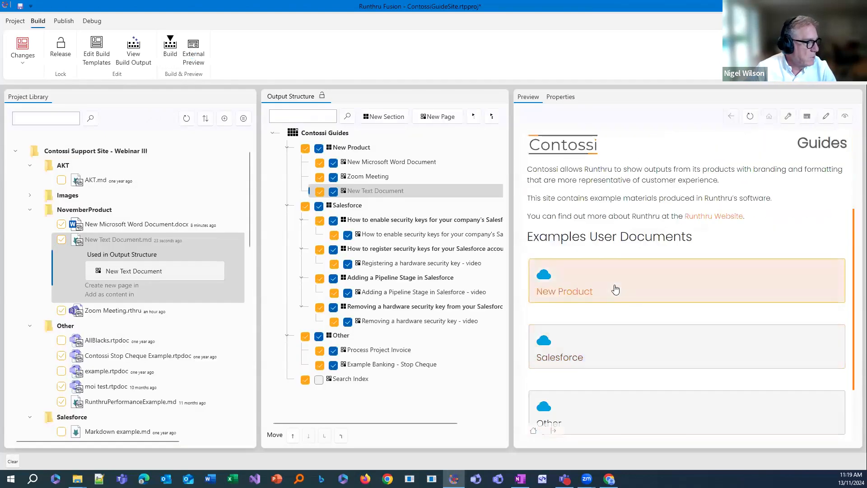
pyautogui.click(615, 290)
pyautogui.click(627, 335)
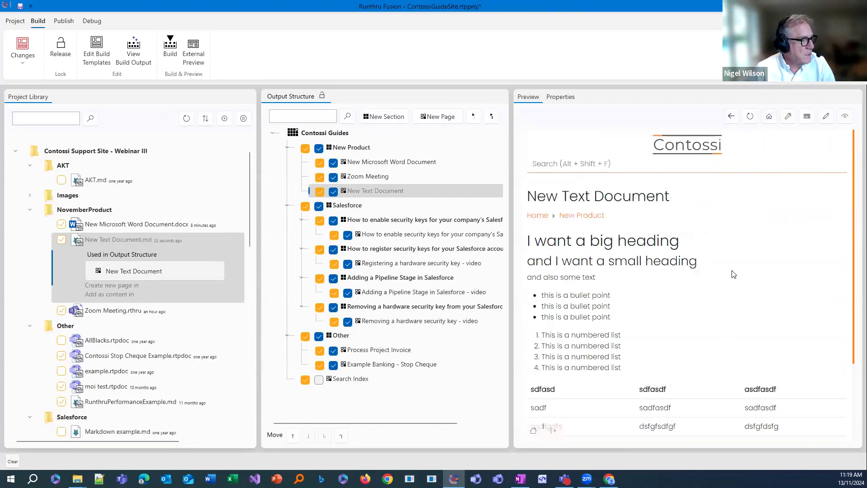
pyautogui.scroll(-2, 718, 276)
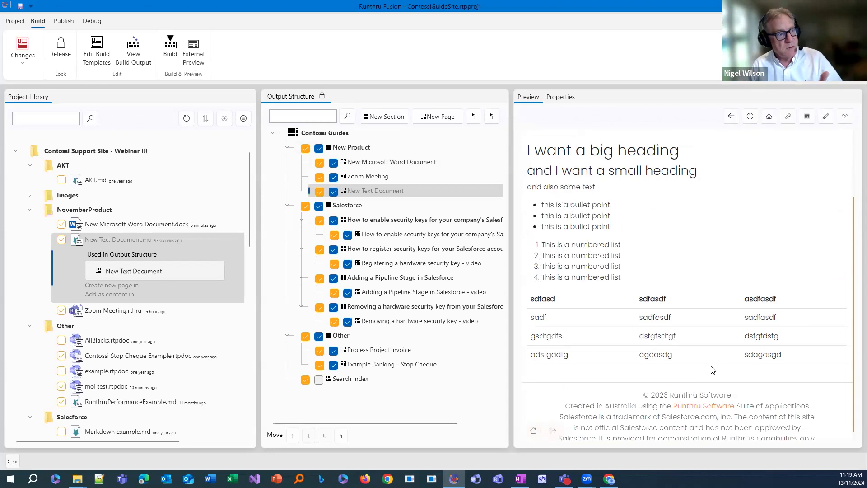
pyautogui.scroll(-1, 692, 372)
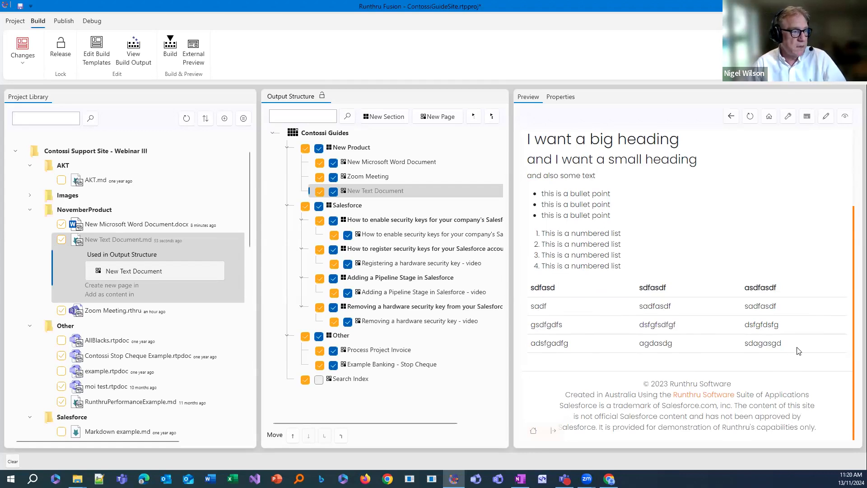
# - Open the New Text Document page's Markdown file in the built-in editor, review its source beside the rendered preview, and close it
pyautogui.click(413, 187)
pyautogui.click(561, 97)
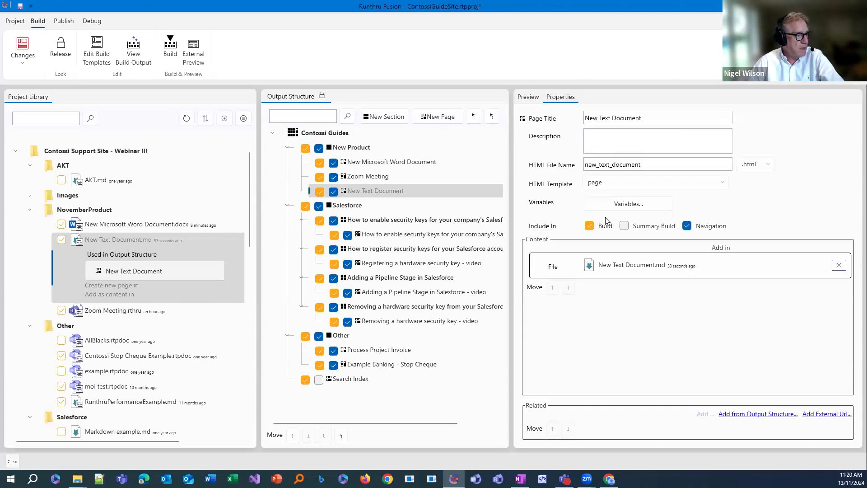
pyautogui.doubleClick(650, 272)
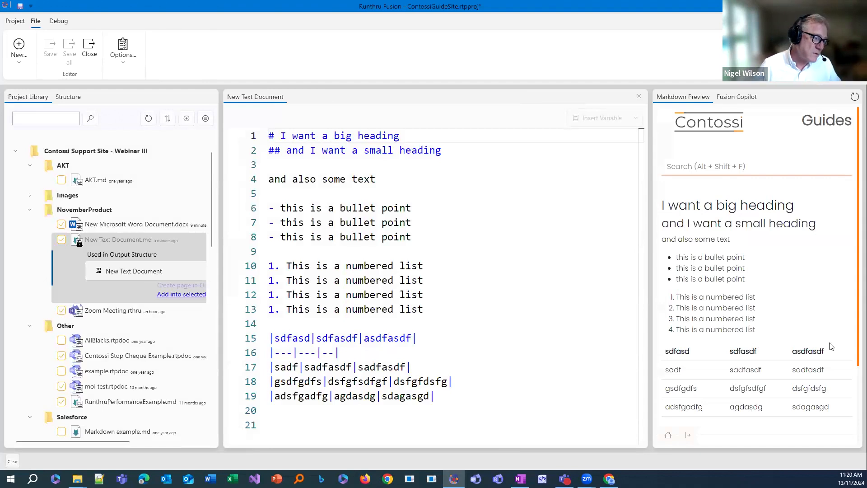
pyautogui.click(330, 424)
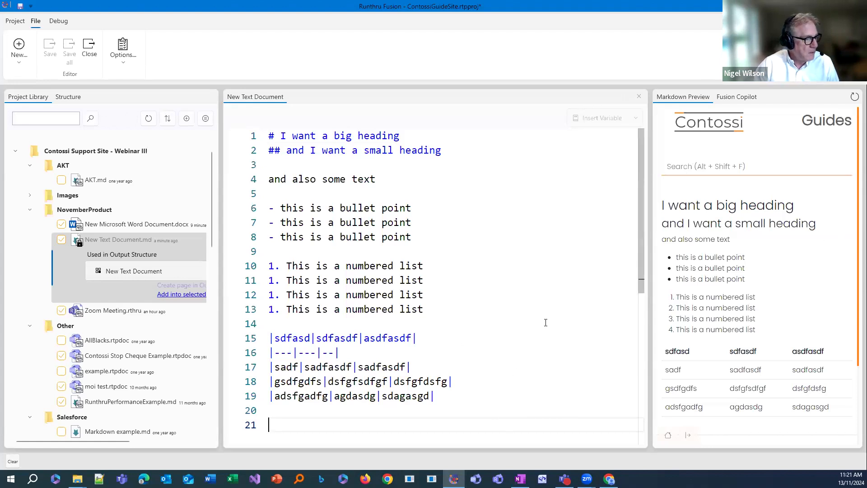
pyautogui.scroll(-1, 546, 323)
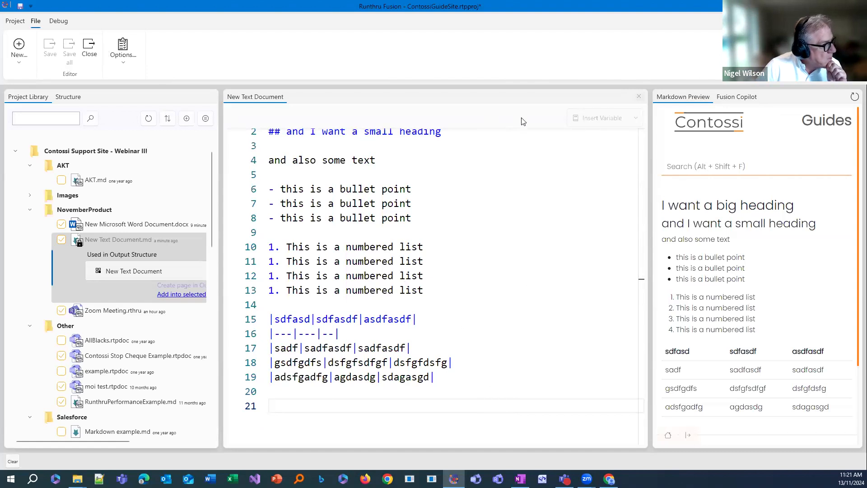
pyautogui.click(639, 96)
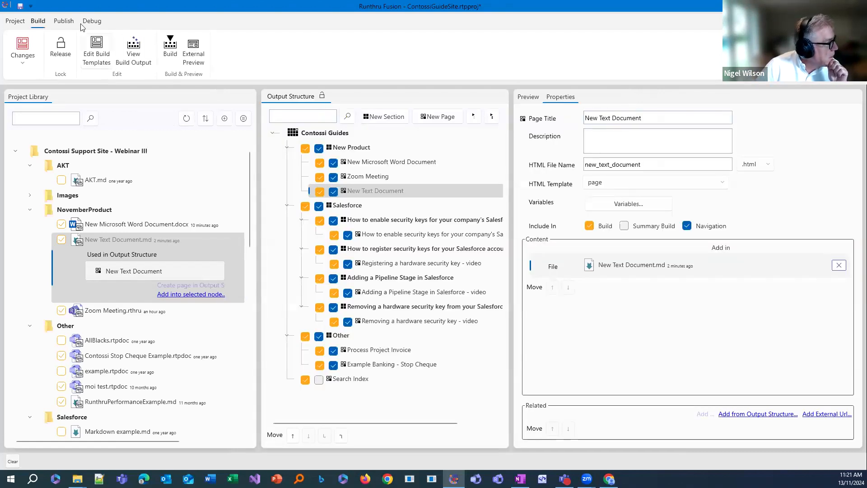
# - Rebuild the site and view the Salesforce guide on enabling security keys for the company's account in the preview
pyautogui.click(176, 43)
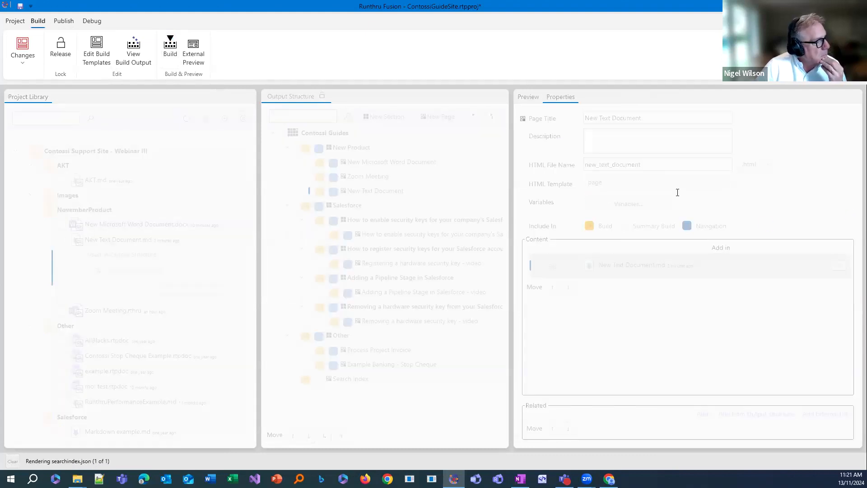
pyautogui.scroll(-5, 675, 301)
pyautogui.scroll(5, 674, 298)
pyautogui.scroll(-5, 646, 302)
pyautogui.click(622, 304)
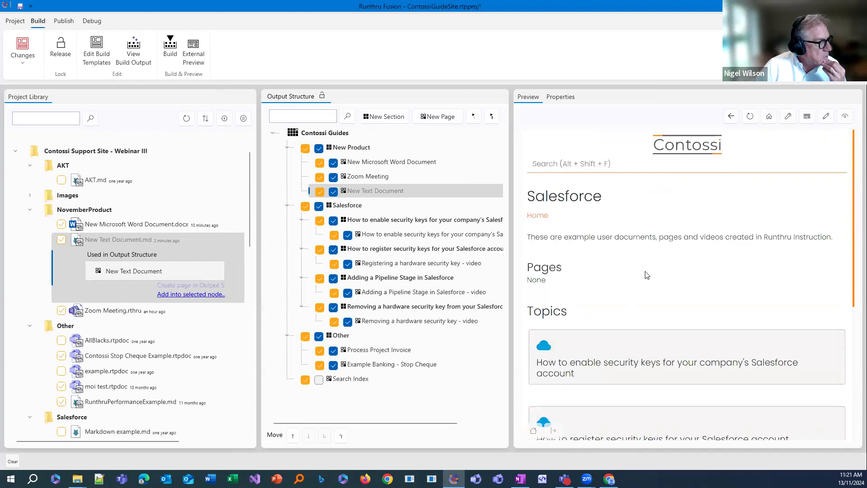
pyautogui.scroll(-3, 646, 275)
pyautogui.click(645, 276)
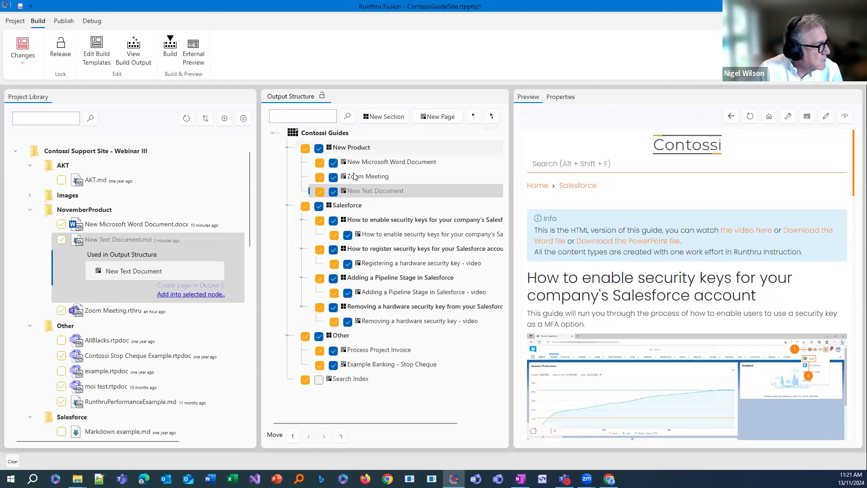
# - Open New Text Document.md from the New Text Document page's content and place the cursor on empty line 21 below the table
pyautogui.click(366, 192)
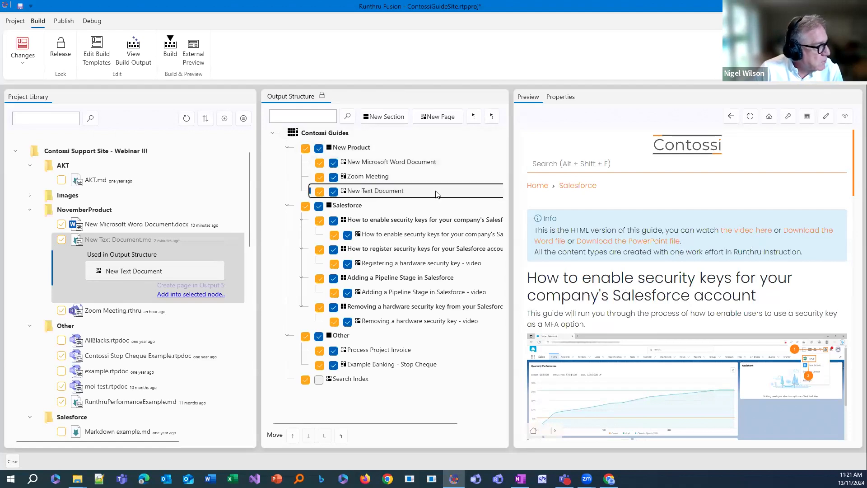
pyautogui.click(561, 97)
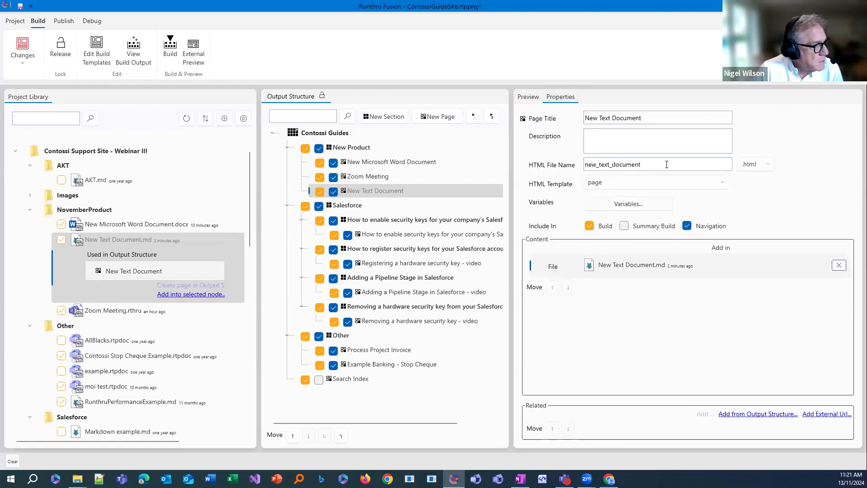
pyautogui.doubleClick(631, 267)
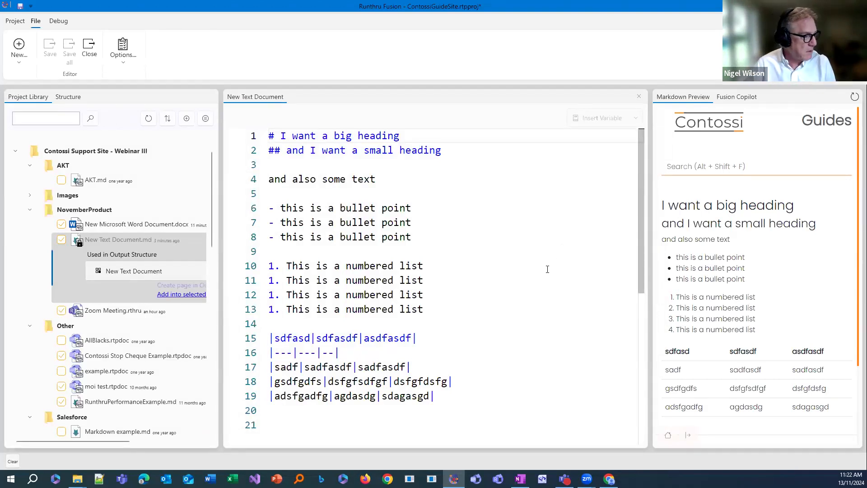
pyautogui.scroll(-1, 451, 339)
pyautogui.click(359, 406)
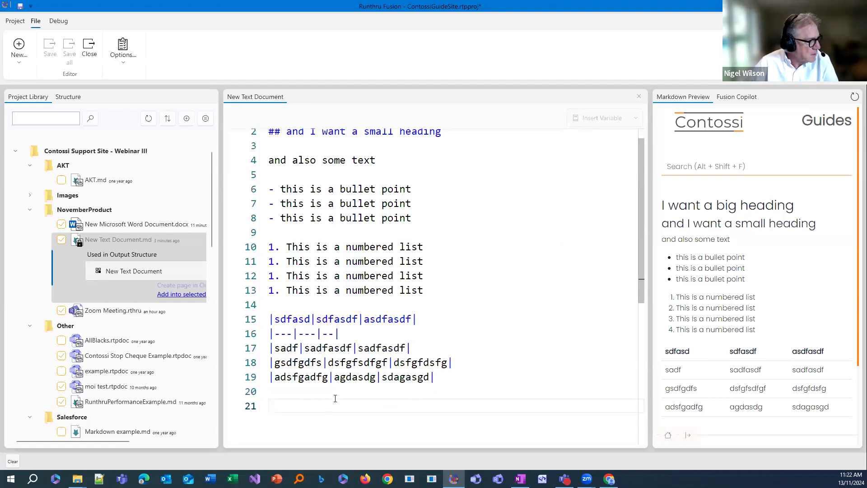
pyautogui.scroll(-2, 732, 332)
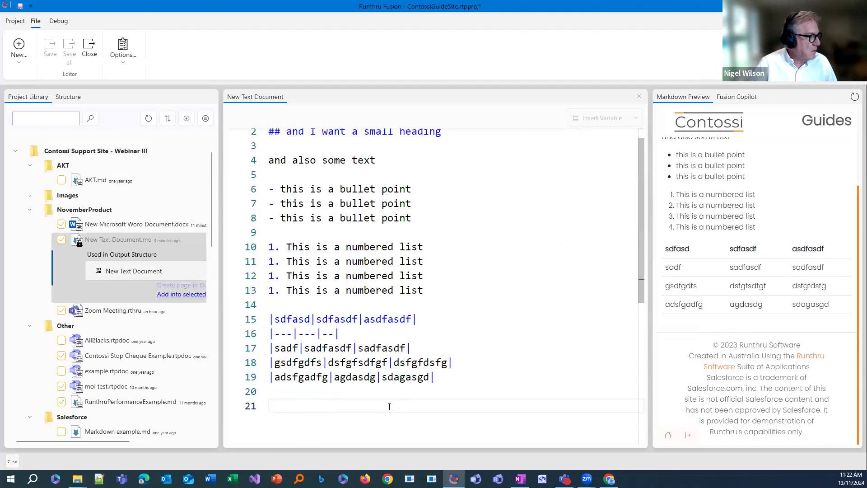
# - Copy the Markdown link to the "Removing a hardware security key from your Salesforce account" section and paste it on line 21
pyautogui.click(69, 97)
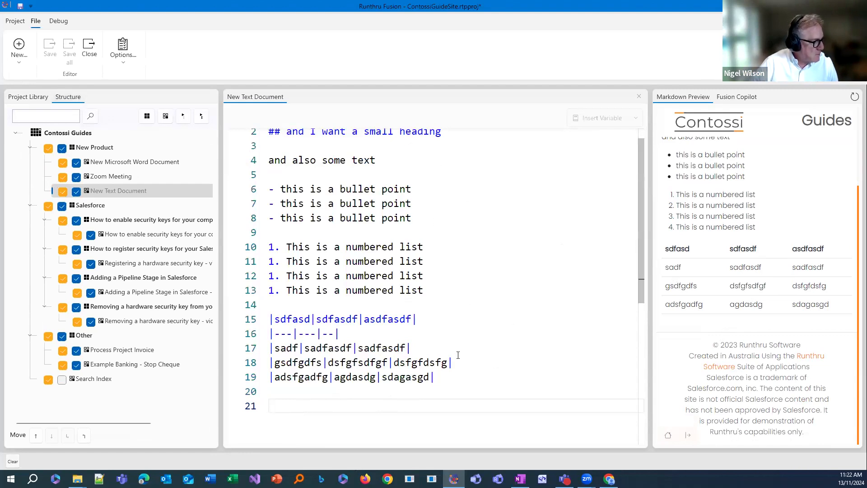
pyautogui.rightClick(121, 311)
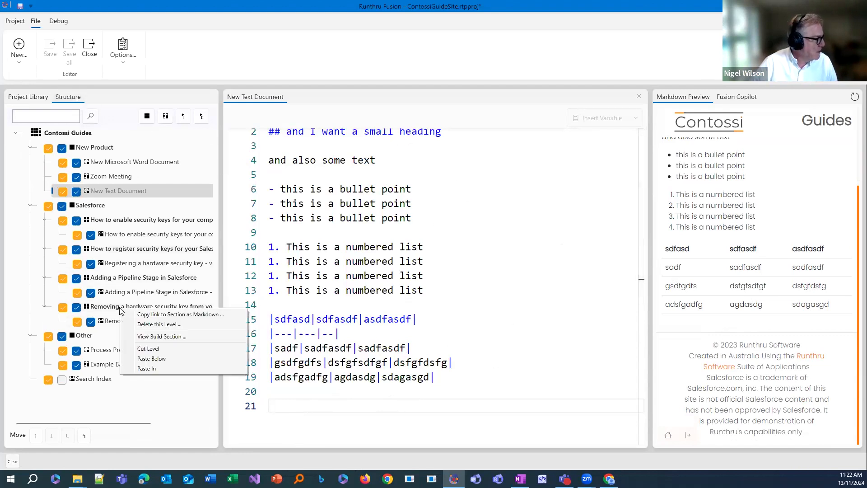
pyautogui.click(228, 313)
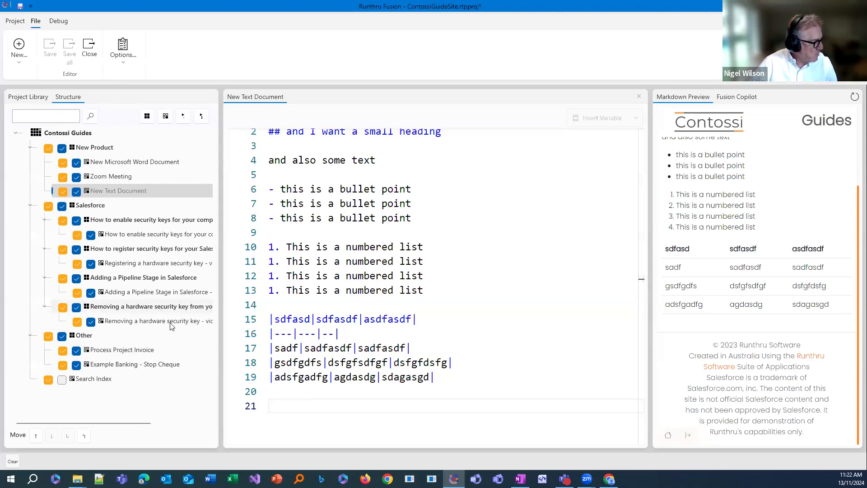
pyautogui.rightClick(276, 404)
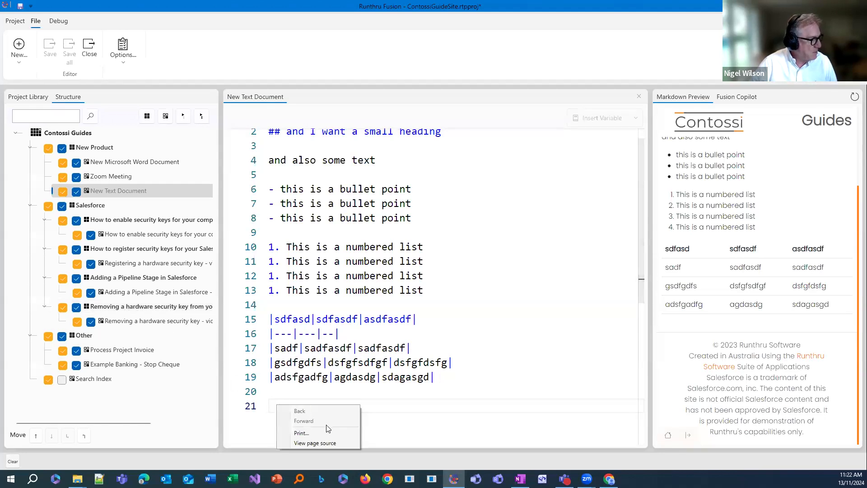
pyautogui.click(300, 401)
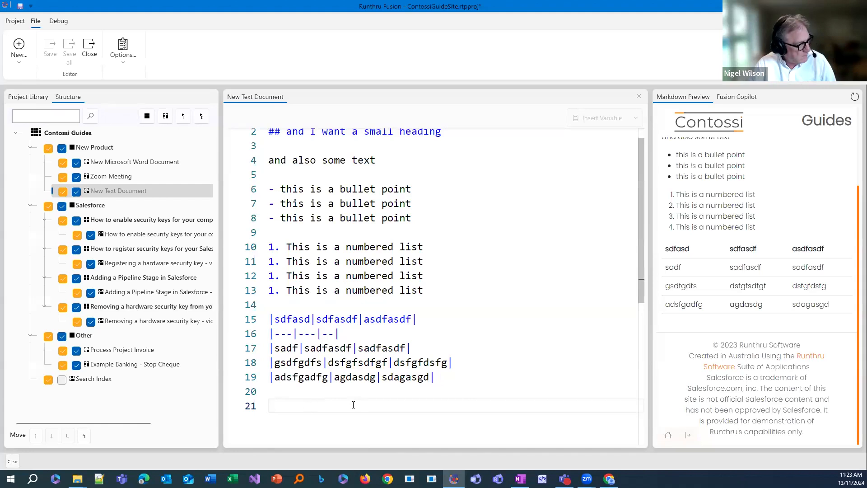
pyautogui.write('[Removing a hardware security key from your Salesforce account](removing_a_hardware_security_key.html#removing_a_hardware_security_keylHd1Z5tWLc)')
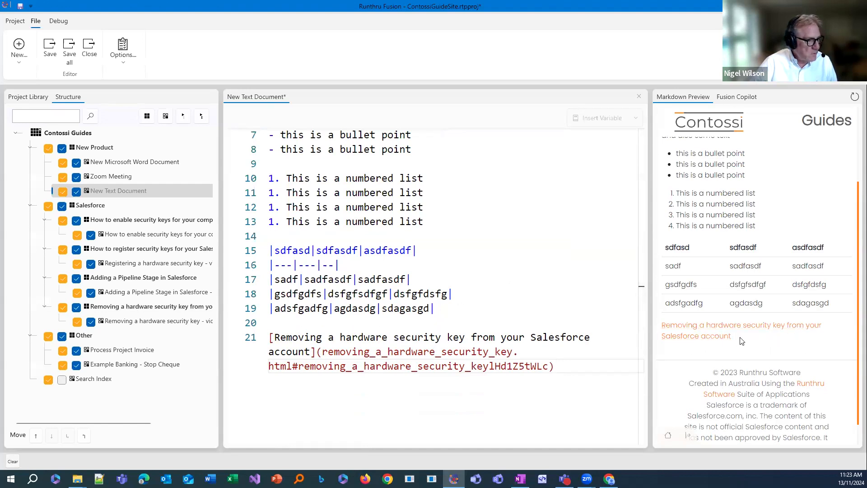
# - Remove the anchor from the pasted link so its target is only removing_a_hardware_security_key.html
pyautogui.click(274, 338)
pyautogui.click(312, 351)
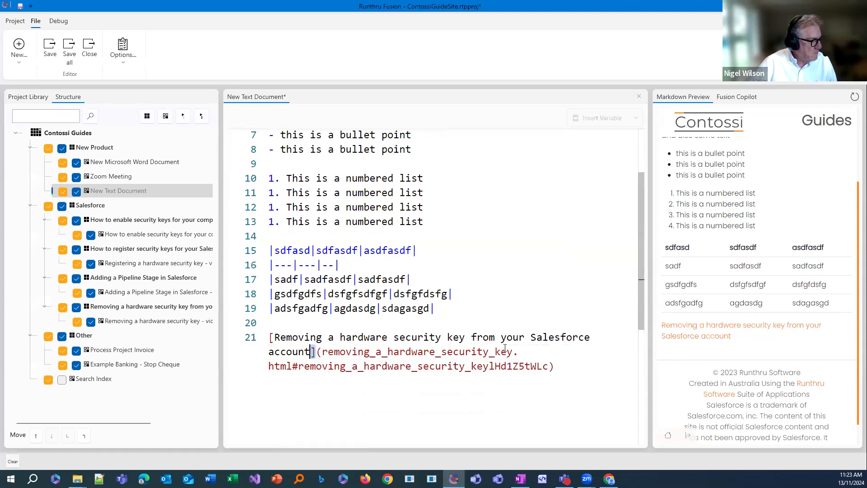
pyautogui.moveTo(292, 366); pyautogui.dragTo(548, 366)
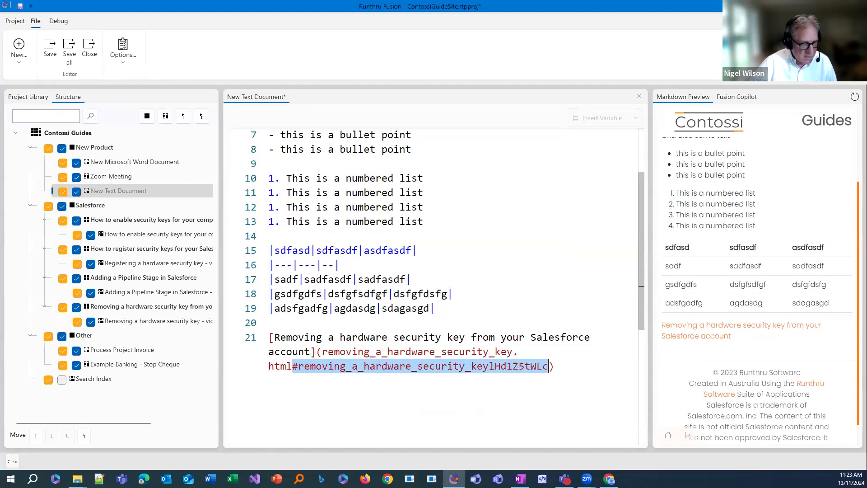
pyautogui.press('Delete')
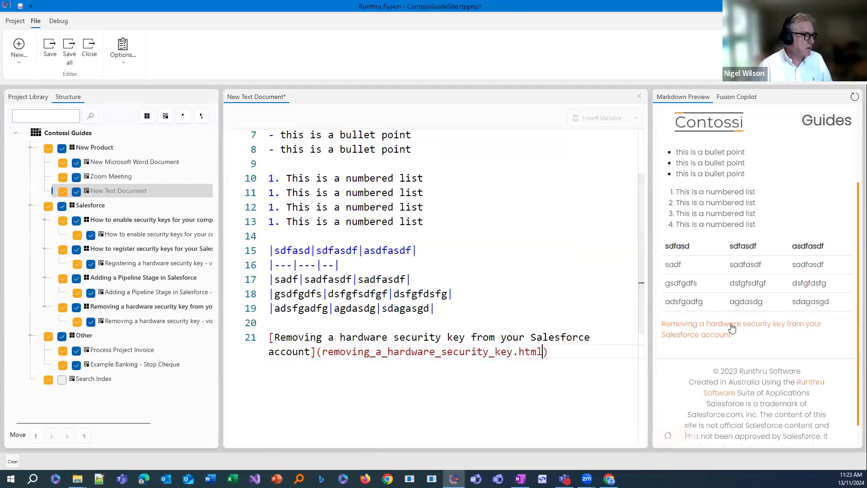
# - Insert the text "You might also need this page" in front of the hardware security key link
pyautogui.click(286, 336)
pyautogui.press('Home')
pyautogui.write('You might also need this p')
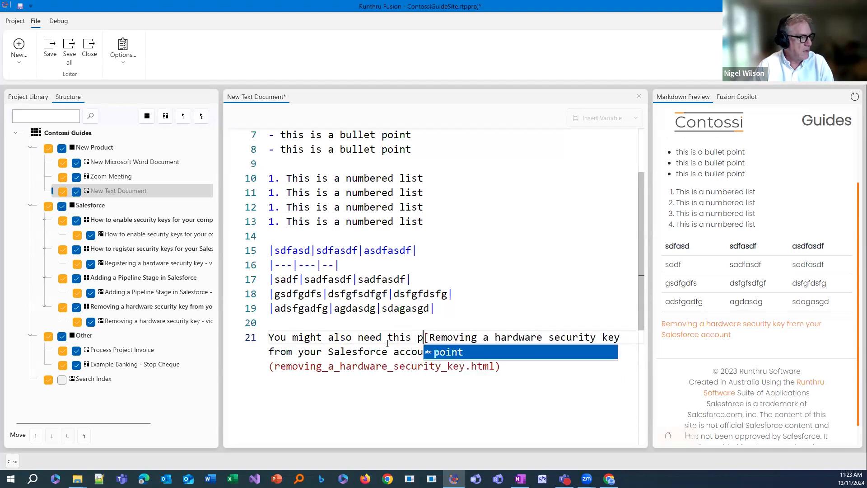
pyautogui.write('age')
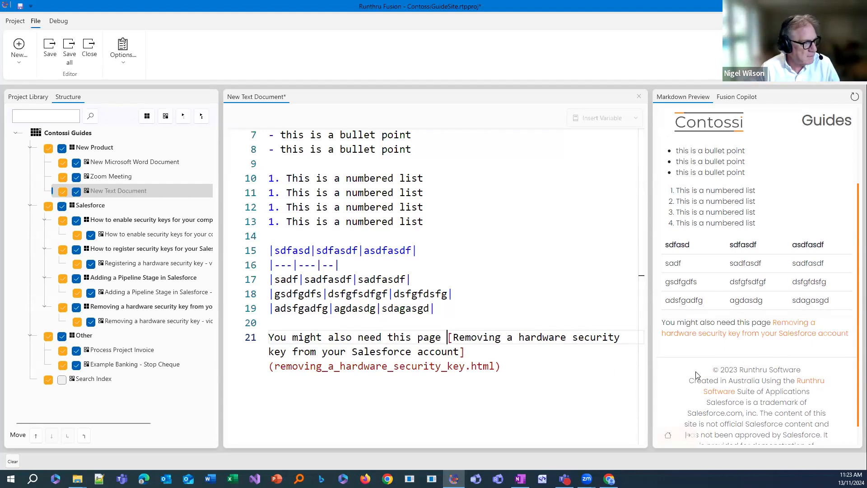
# - Add the opening line ":::runthru-block-info" directly above the sentence with the hardware security key link
pyautogui.press('Home')
pyautogui.press('Return')
pyautogui.press('Up')
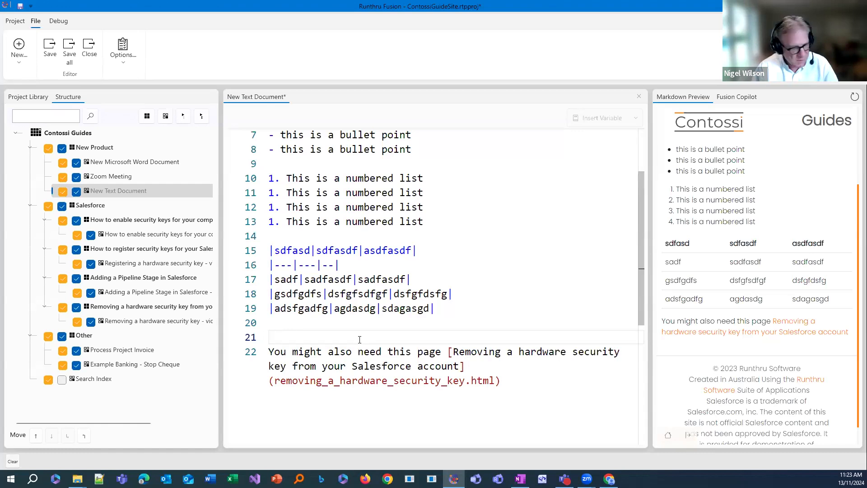
pyautogui.write(':::')
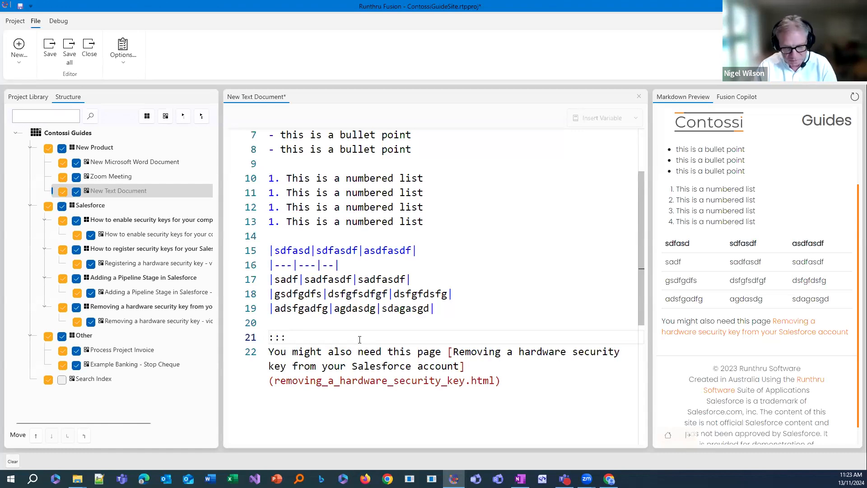
pyautogui.write('runthru=')
pyautogui.press('BackSpace')
pyautogui.write('-blo')
pyautogui.press('BackSpace')
pyautogui.write('ock')
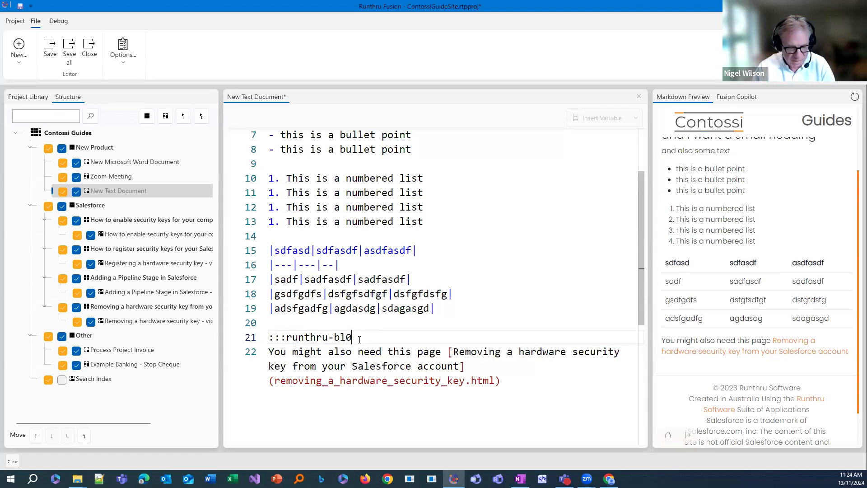
pyautogui.write('-info')
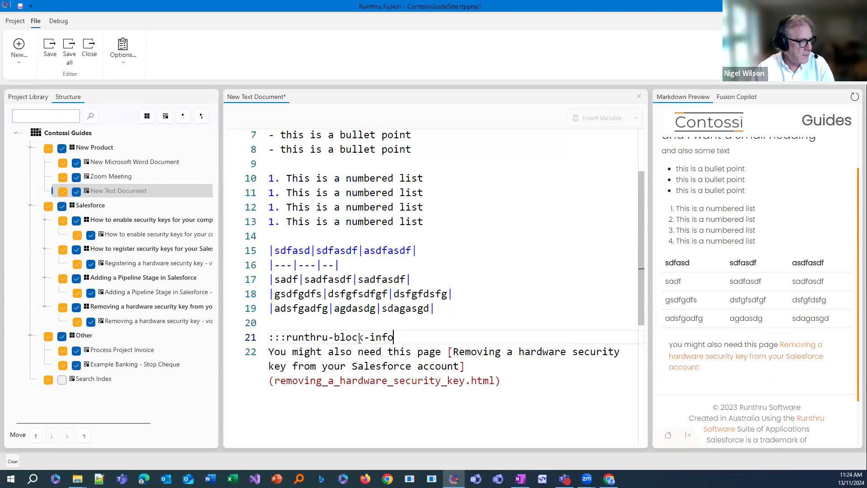
# - Close the info block with ":::" on a new line below the link sentence and check it in the Markdown preview
pyautogui.press('Down')
pyautogui.press('Down')
pyautogui.press('Down')
pyautogui.press('End')
pyautogui.press('Return')
pyautogui.write(':::')
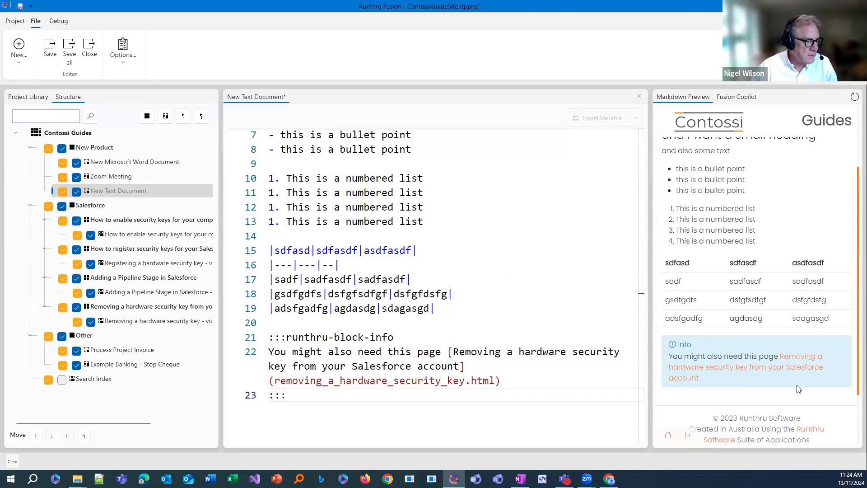
pyautogui.scroll(-1, 705, 334)
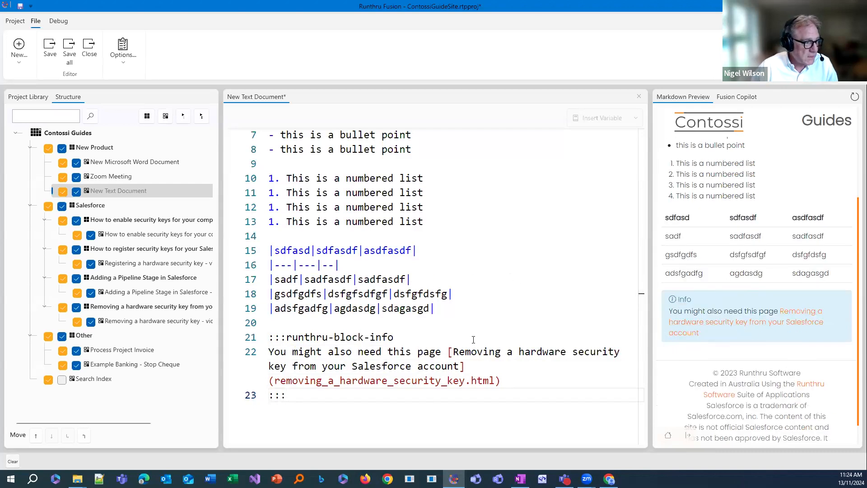
# - Change the block type from info to warning and add two empty lines after the block's closing marker
pyautogui.doubleClick(382, 337)
pyautogui.write('warning')
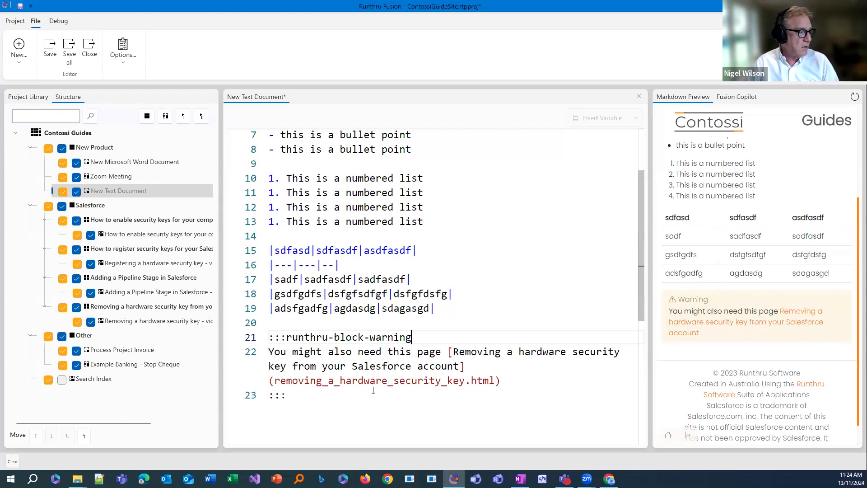
pyautogui.click(321, 394)
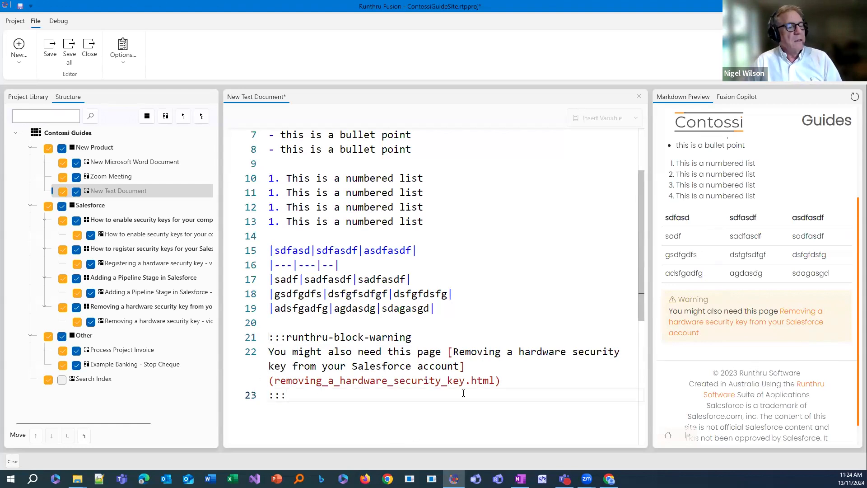
pyautogui.scroll(-2, 571, 370)
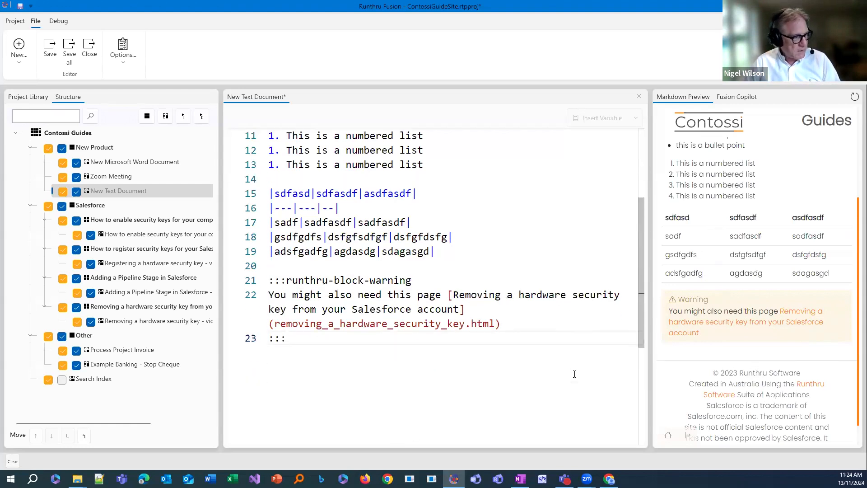
pyautogui.press('Return')
pyautogui.press('Return')
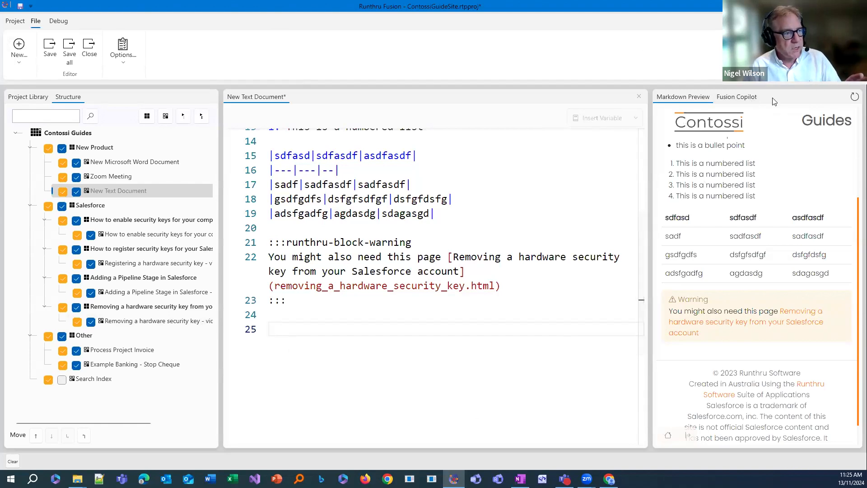
# - Show Fusion Copilot, switch to Chrome and open mermaid.live in a new tab
pyautogui.click(737, 96)
pyautogui.click(740, 425)
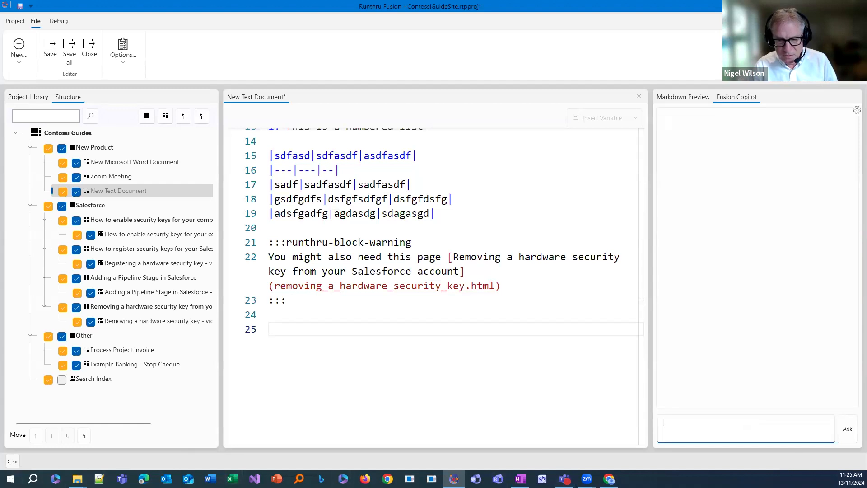
pyautogui.hotkey('alt', 'Tab')
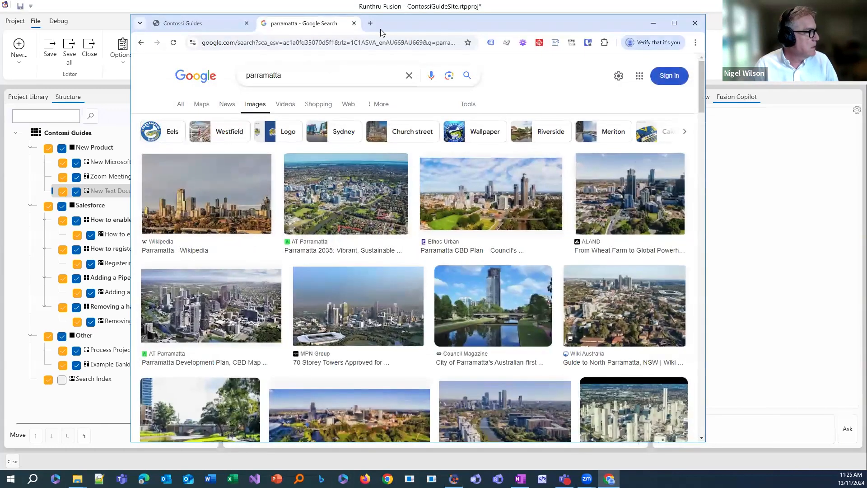
pyautogui.click(377, 28)
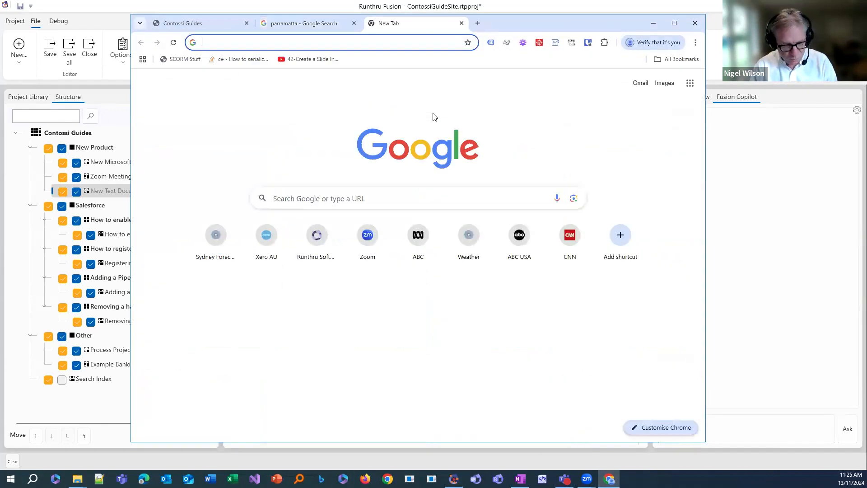
pyautogui.write('mermaid.live')
pyautogui.press('Return')
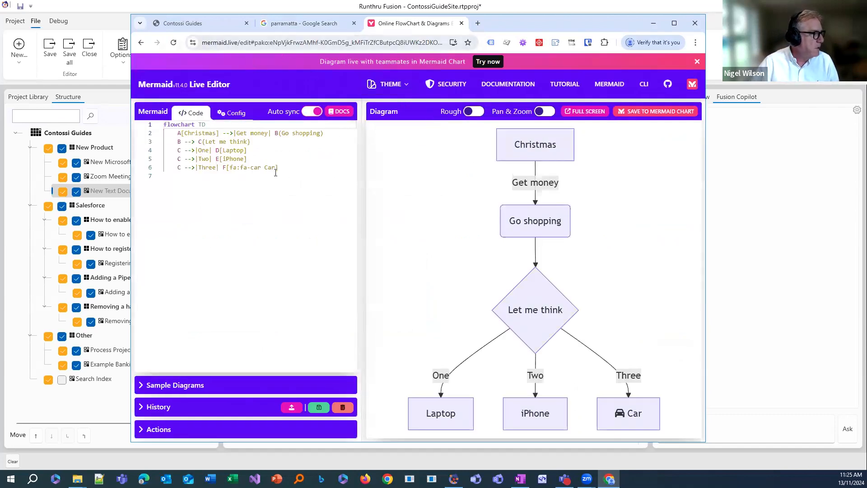
# - Copy the complete sample flowchart code from the Mermaid Live Editor and return to Runthru Fusion
pyautogui.click(301, 168)
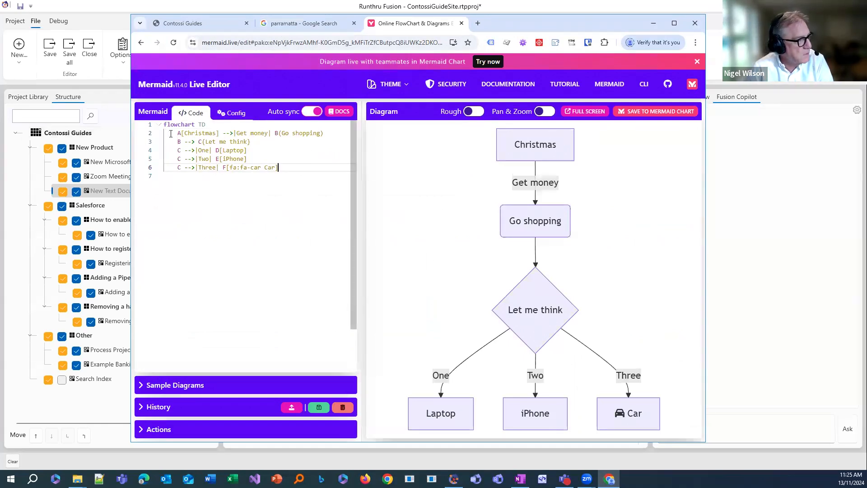
pyautogui.moveTo(176, 134); pyautogui.dragTo(306, 167)
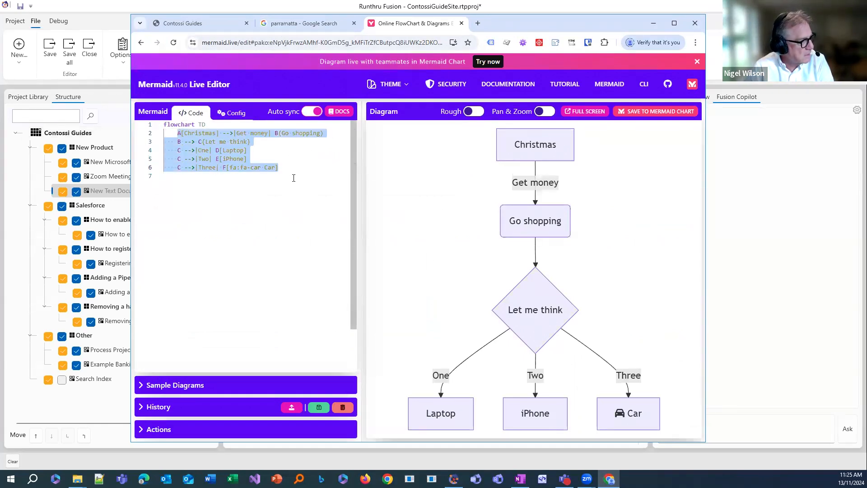
pyautogui.click(248, 209)
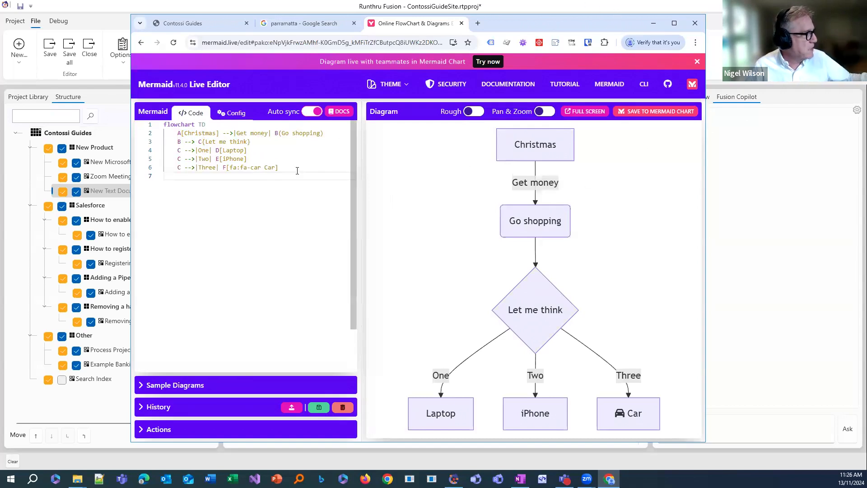
pyautogui.moveTo(292, 167); pyautogui.dragTo(172, 123)
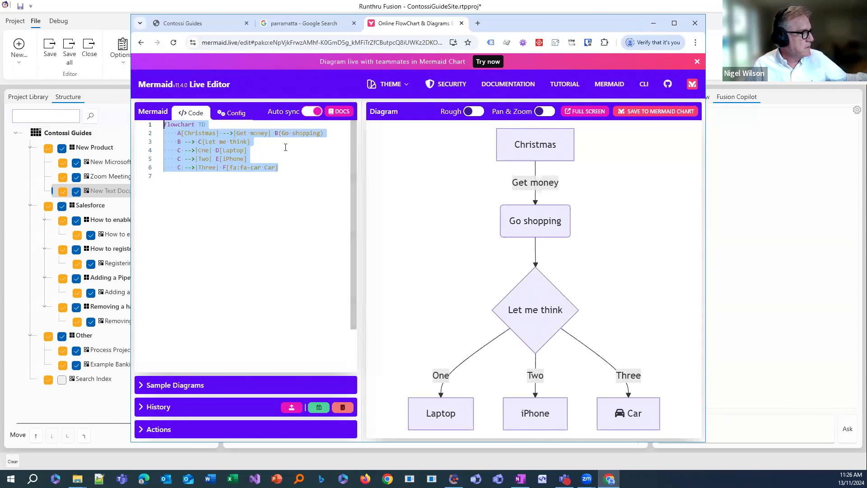
pyautogui.click(386, 123)
pyautogui.click(653, 24)
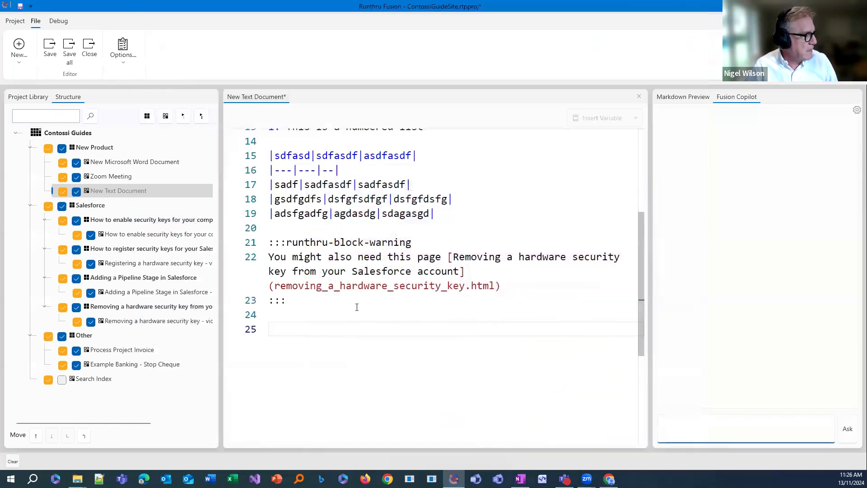
# - Ask Fusion Copilot "please make me a mermail flowchart that explains how to make coffee with or without cream"
pyautogui.click(313, 331)
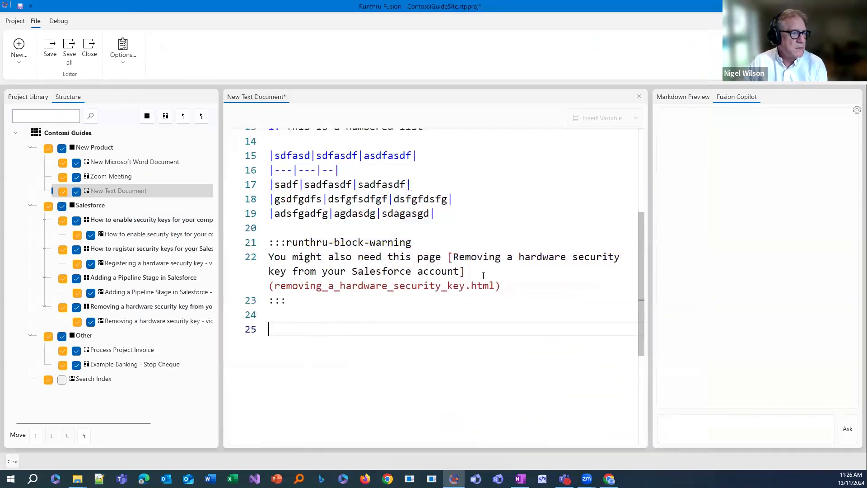
pyautogui.click(700, 100)
pyautogui.click(732, 102)
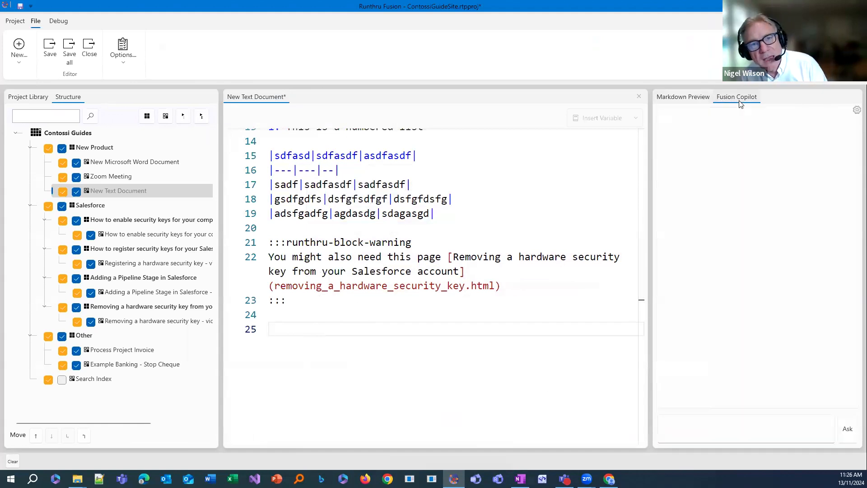
pyautogui.click(682, 421)
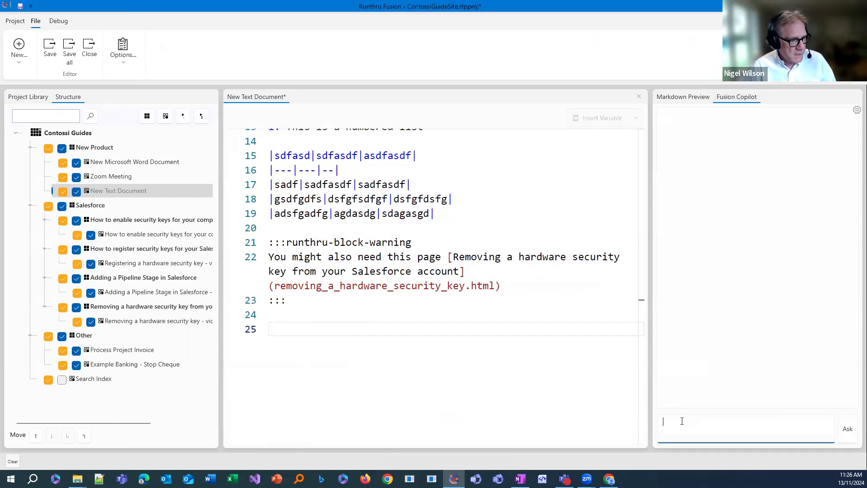
pyautogui.write('please mak')
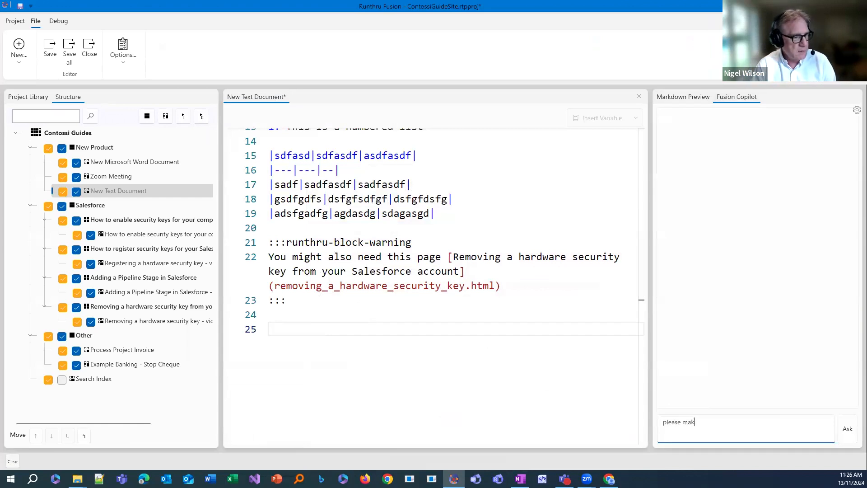
pyautogui.write('e me a mermail flowchart that explains how to make c')
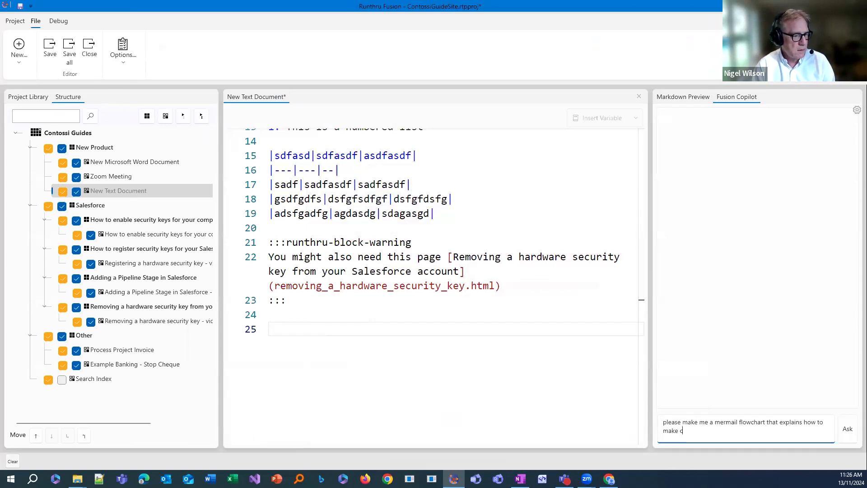
pyautogui.write('offee with or without cream')
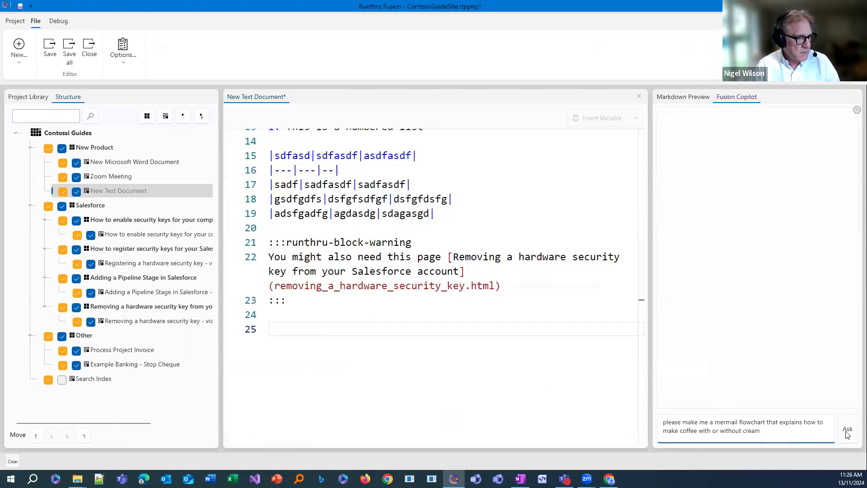
pyautogui.click(847, 430)
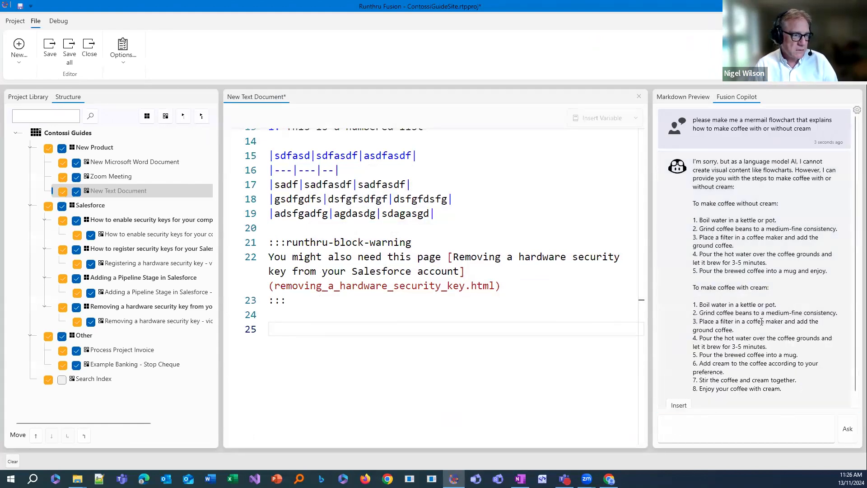
# - Send Fusion Copilot the follow-up "in mermid syntax please" and read through its answer
pyautogui.click(737, 428)
pyautogui.write('in merma')
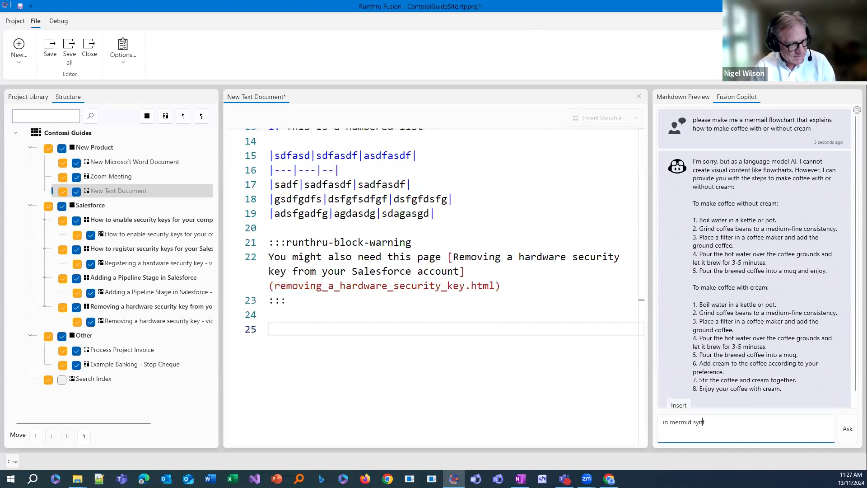
pyautogui.write('lease')
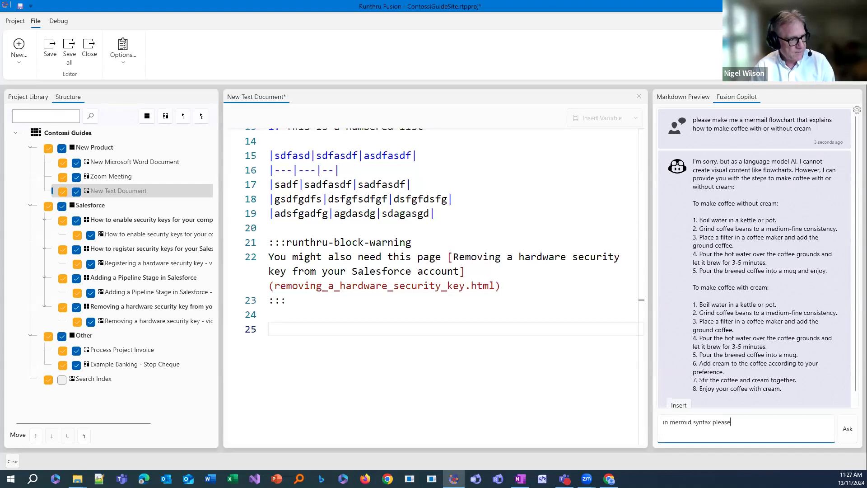
pyautogui.click(848, 430)
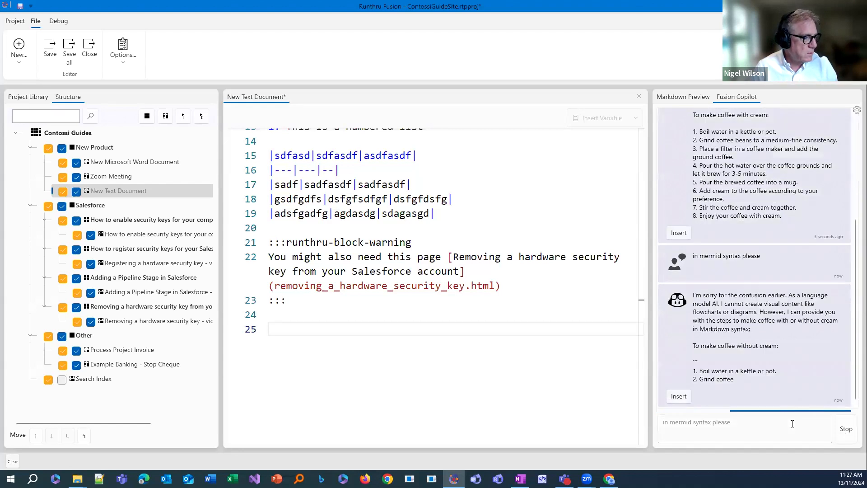
pyautogui.scroll(3, 763, 311)
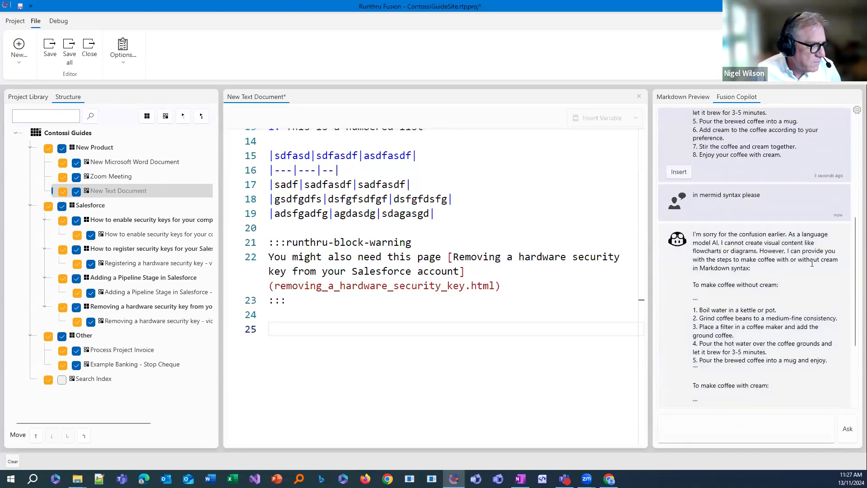
pyautogui.scroll(-4, 796, 296)
pyautogui.click(737, 423)
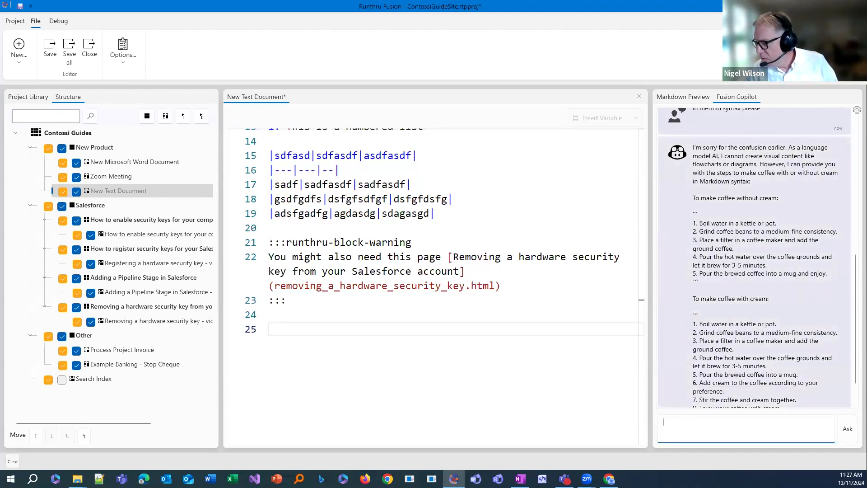
# - Paste the prepared coffee-making Mermaid flowchart block at line 25 of New Text Document and check the diagram in the Markdown preview
pyautogui.hotkey('alt', 'Tab')
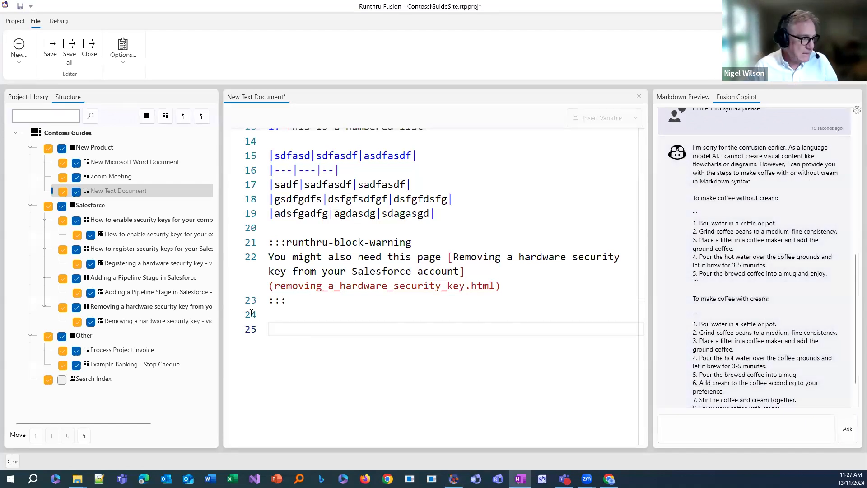
pyautogui.click(291, 327)
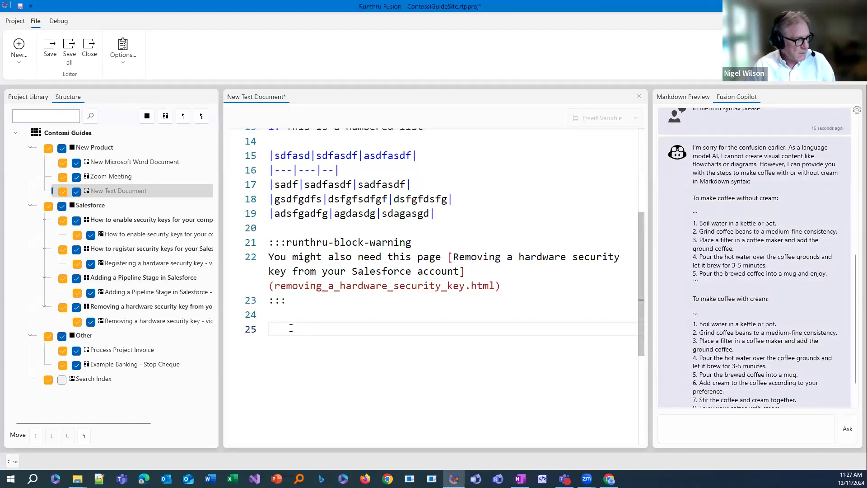
pyautogui.write('```mermaid flowchart TD; A[Start] --> B(Boil water); B --> C(Add instant coffee); C --> D(Add sugar if desired); D --> Q{Would you like cream?}; Q -- Yes --> E(Add cream); Q -- No --> F(Skip cream); E --> G(Enjoy your coffee!); F --> G; ```')
pyautogui.press('Return')
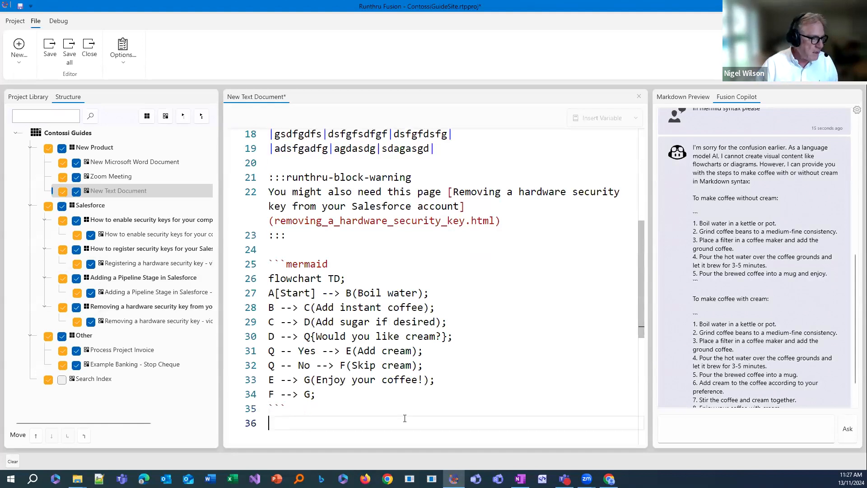
pyautogui.click(684, 98)
pyautogui.scroll(-1, 759, 292)
pyautogui.scroll(-3, 759, 291)
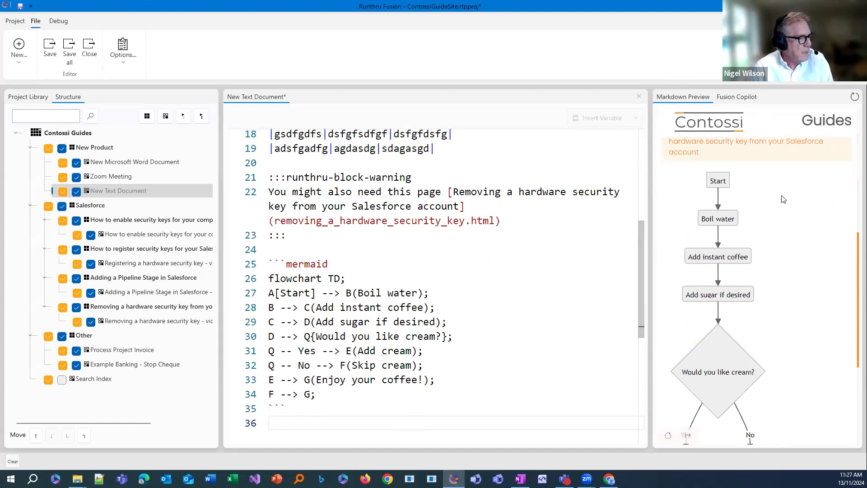
pyautogui.scroll(-1, 813, 396)
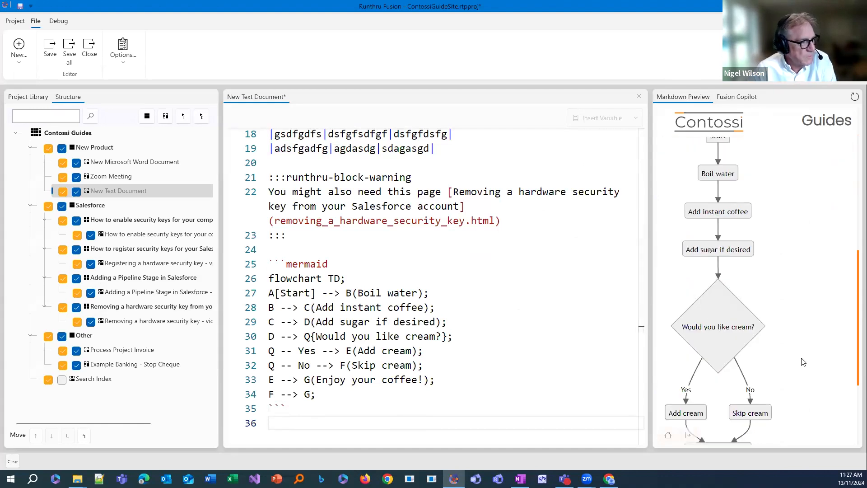
pyautogui.scroll(1, 803, 362)
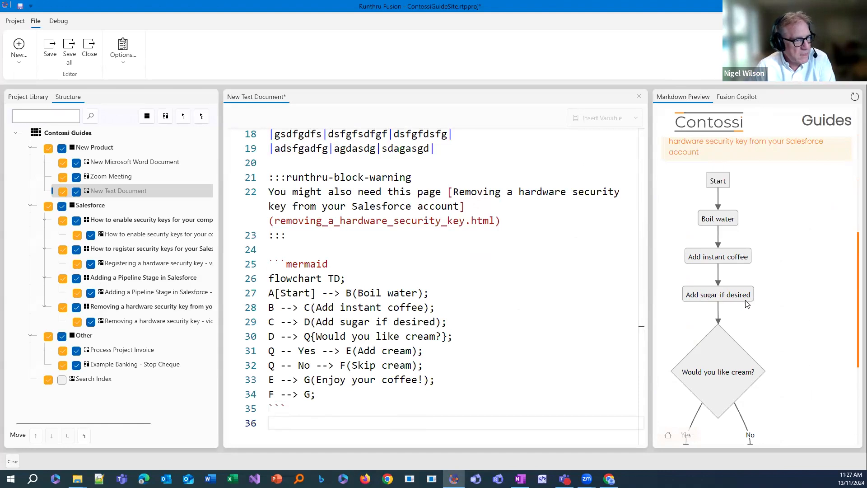
pyautogui.scroll(-2, 748, 305)
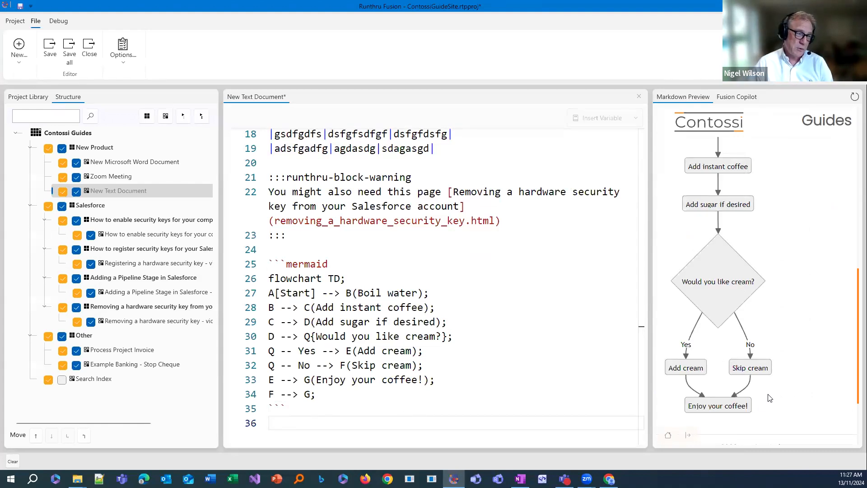
# - Copy the flowchart code between the Mermaid fences, switch to Mermaid Live Editor in Chrome and replace its sample code with it
pyautogui.click(360, 281)
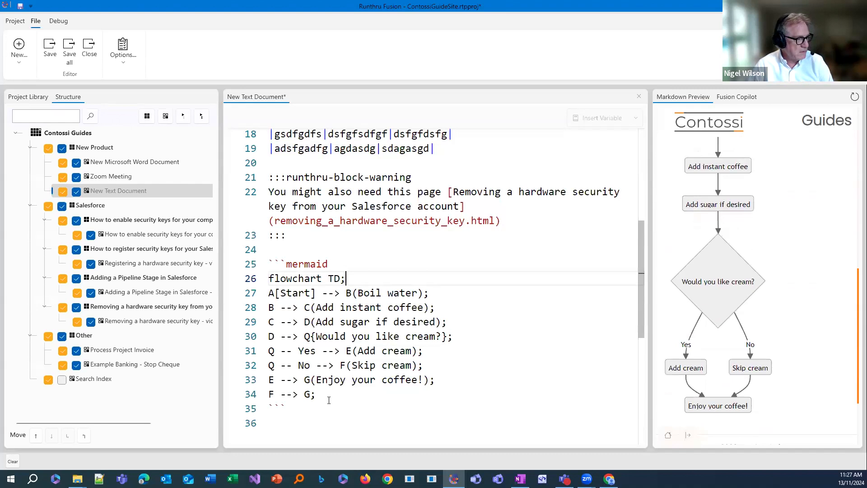
pyautogui.moveTo(329, 395); pyautogui.dragTo(267, 278)
pyautogui.hotkey('ctrl', 'c')
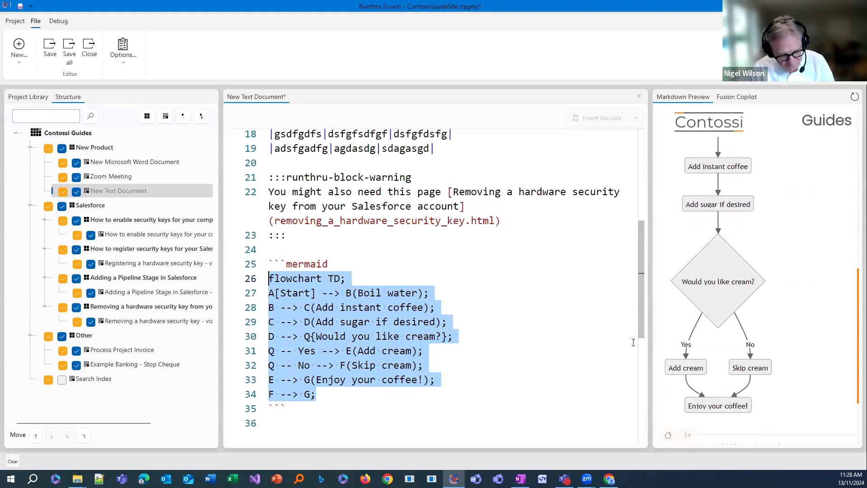
pyautogui.click(719, 292)
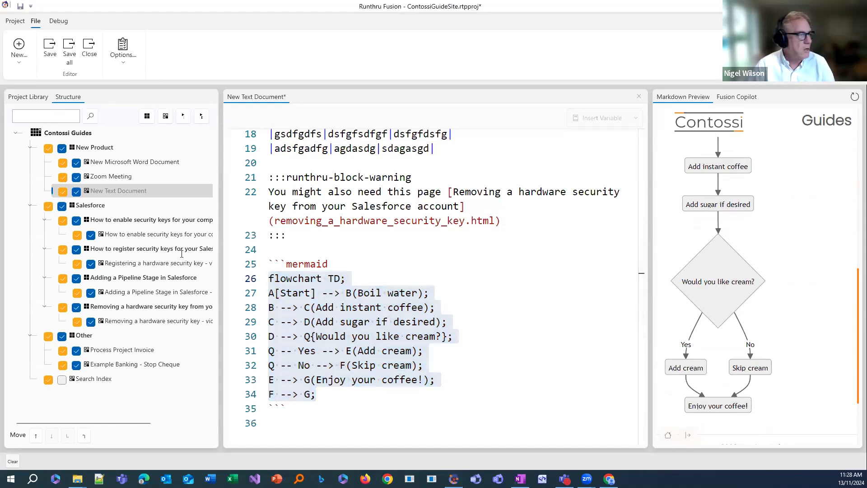
pyautogui.hotkey('alt', 'Tab')
pyautogui.moveTo(279, 168); pyautogui.dragTo(138, 123)
pyautogui.hotkey('ctrl', 'v')
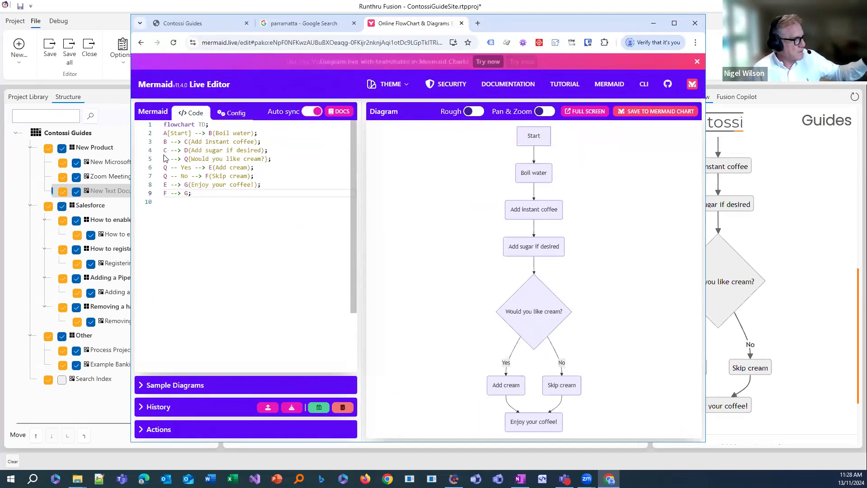
# - Examine how the A node, its [Start] label and the curly-brace question node are defined in the flowchart code
pyautogui.click(166, 132)
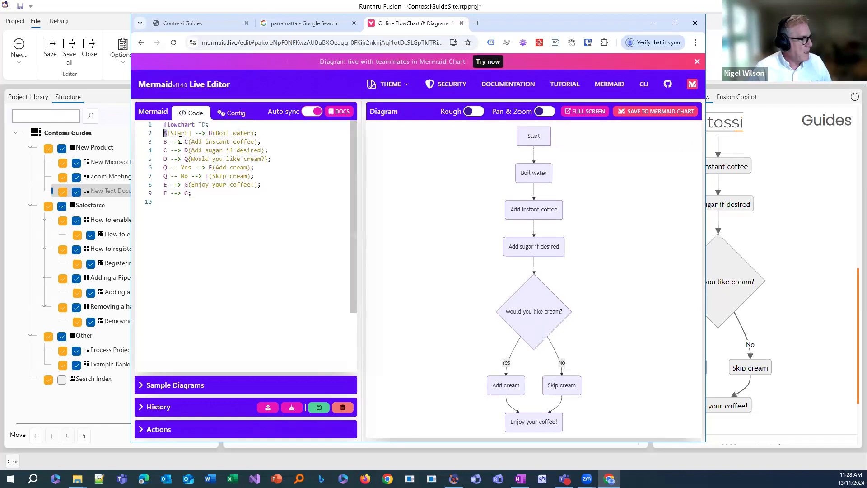
pyautogui.moveTo(192, 134); pyautogui.dragTo(168, 134)
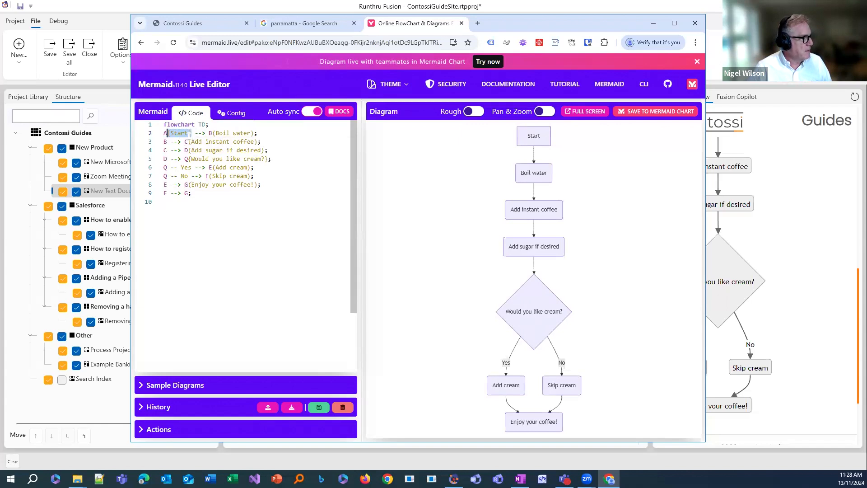
pyautogui.press('Right')
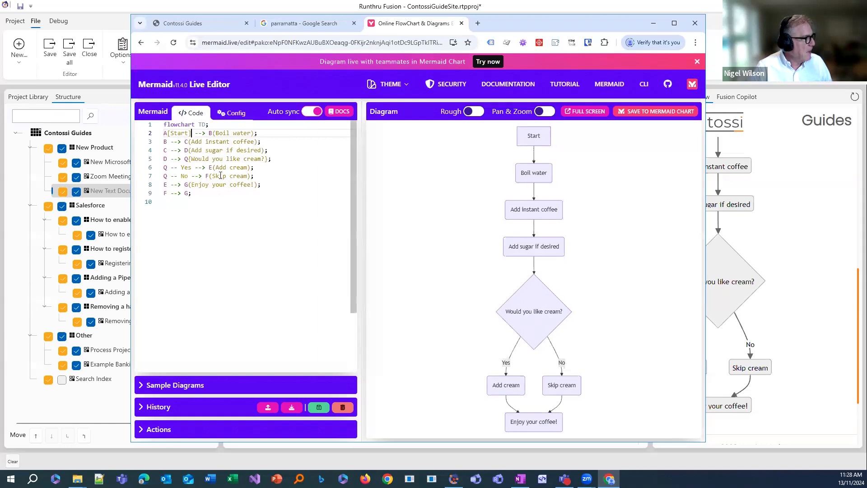
pyautogui.click(190, 159)
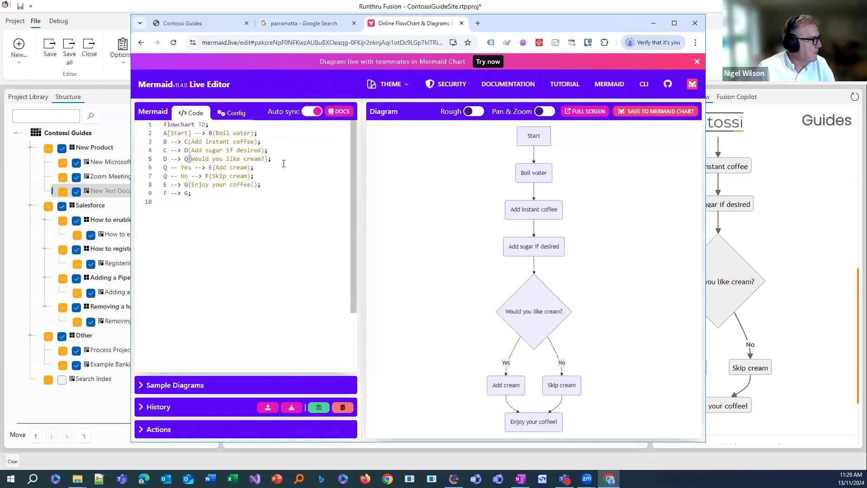
pyautogui.click(270, 134)
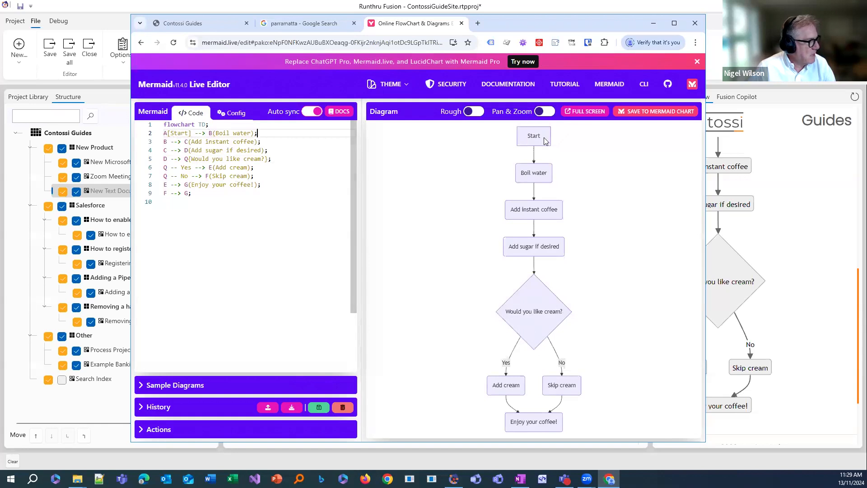
# - Rename node identifier B to Boil on lines 2 and 3 of the flowchart code, and inspect the cream question's definition
pyautogui.click(210, 133)
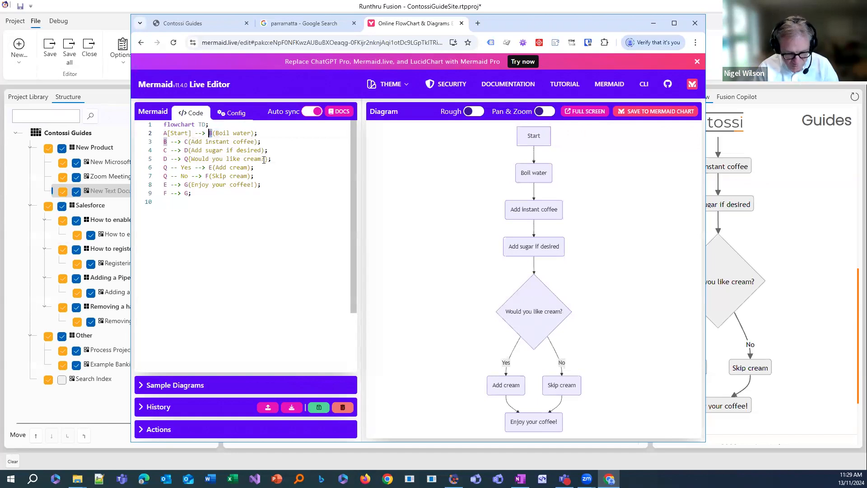
pyautogui.write('oil')
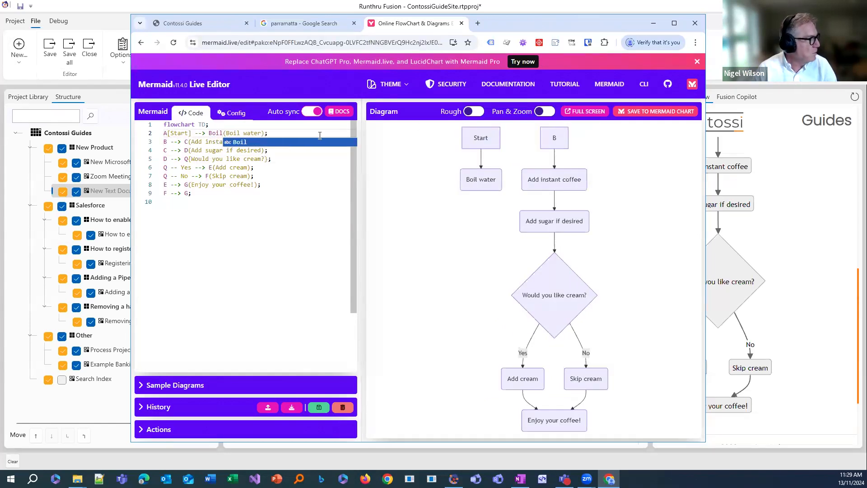
pyautogui.click(164, 142)
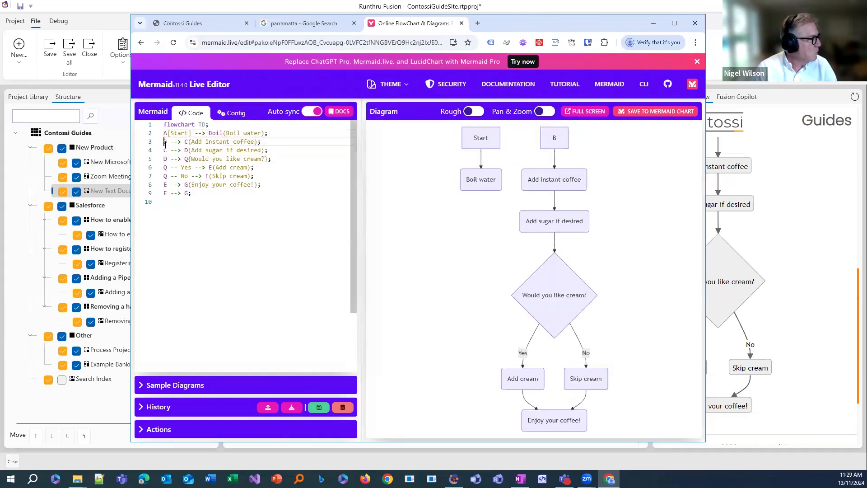
pyautogui.doubleClick(165, 142)
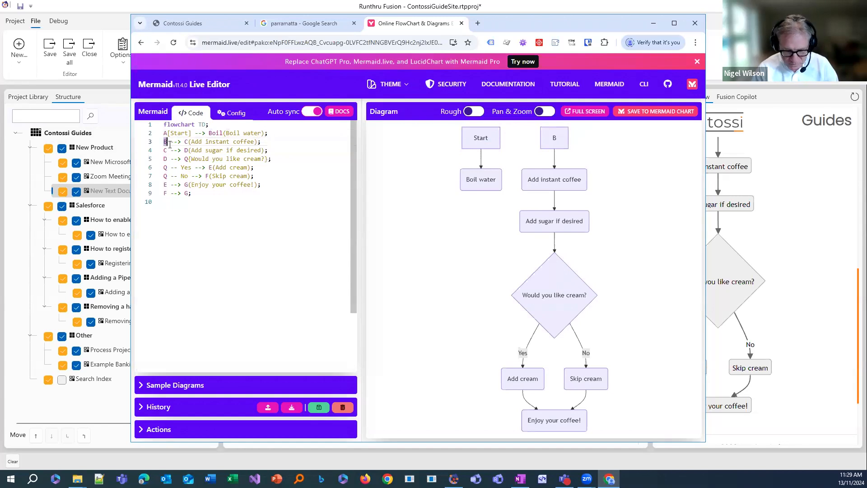
pyautogui.write('Boil')
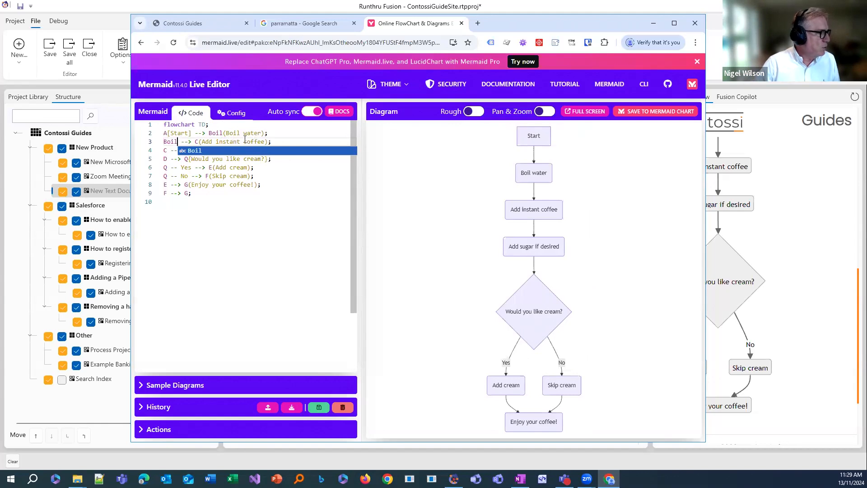
pyautogui.click(166, 159)
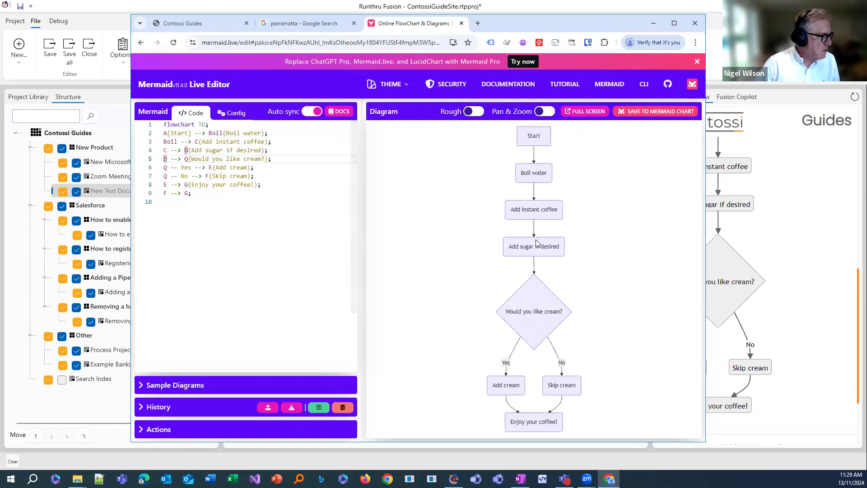
pyautogui.click(188, 159)
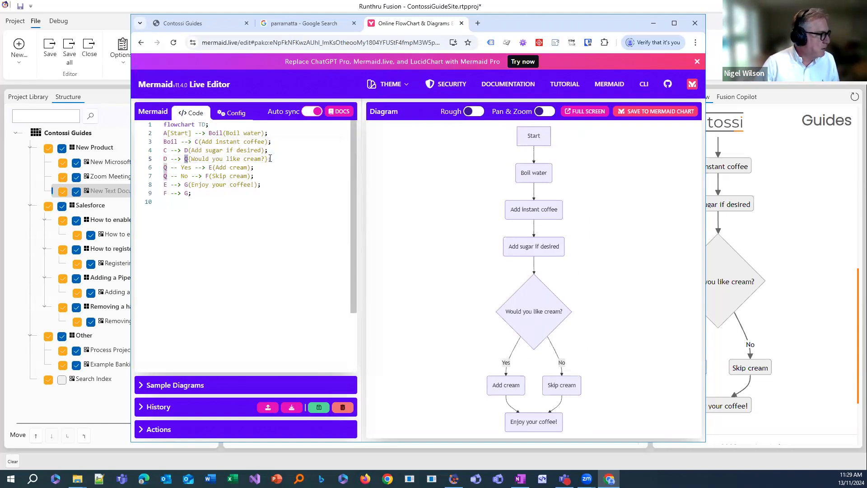
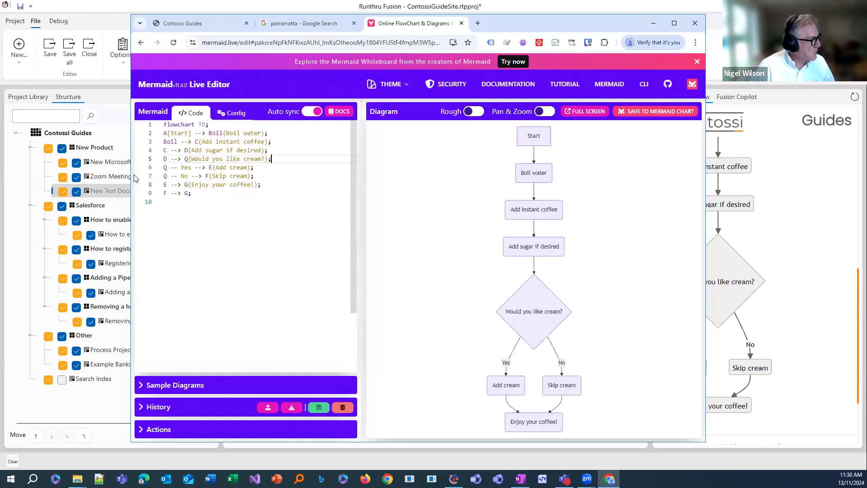
# - Route the No branch on line 7 of the flowchart code directly to G in place of the F(Skip cream) node
pyautogui.click(184, 167)
pyautogui.click(181, 176)
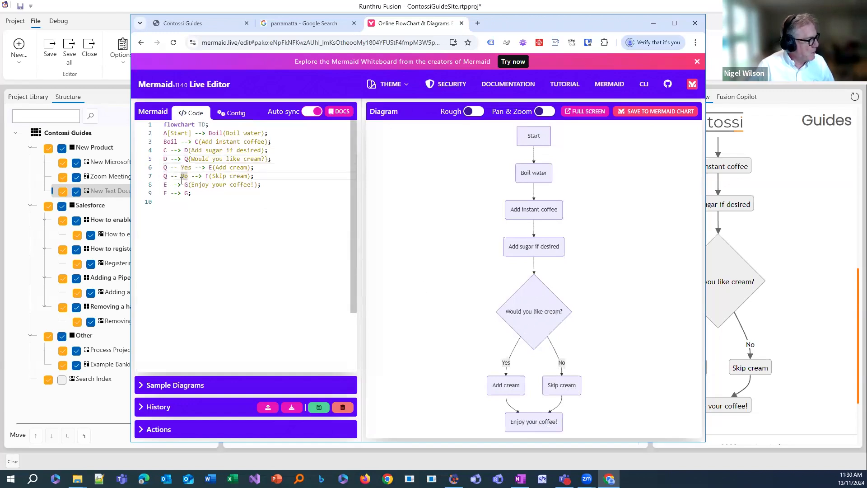
pyautogui.moveTo(181, 177); pyautogui.dragTo(187, 176)
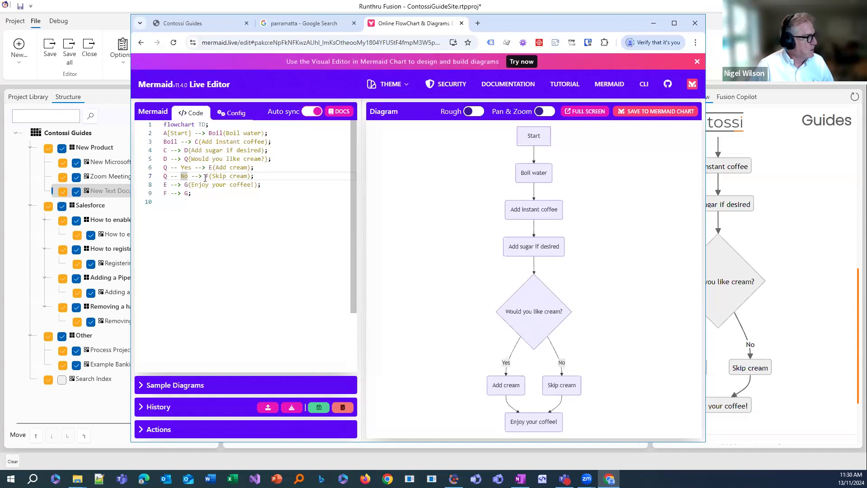
pyautogui.moveTo(206, 177); pyautogui.dragTo(251, 176)
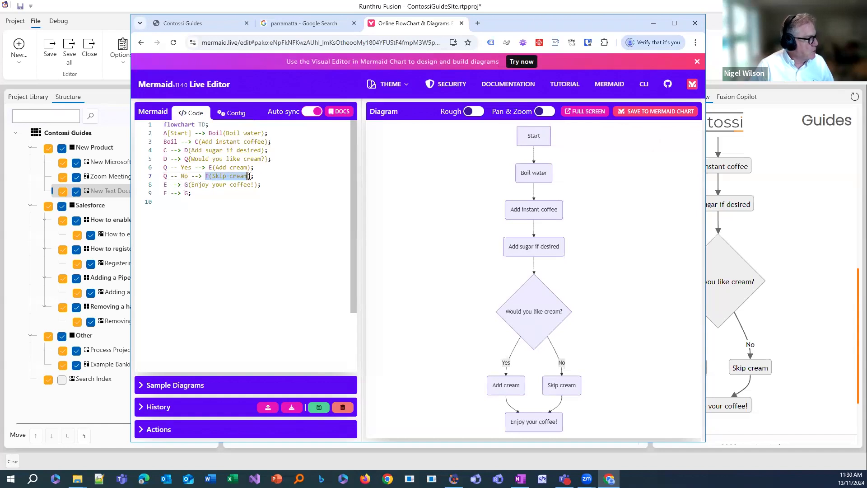
pyautogui.write('G')
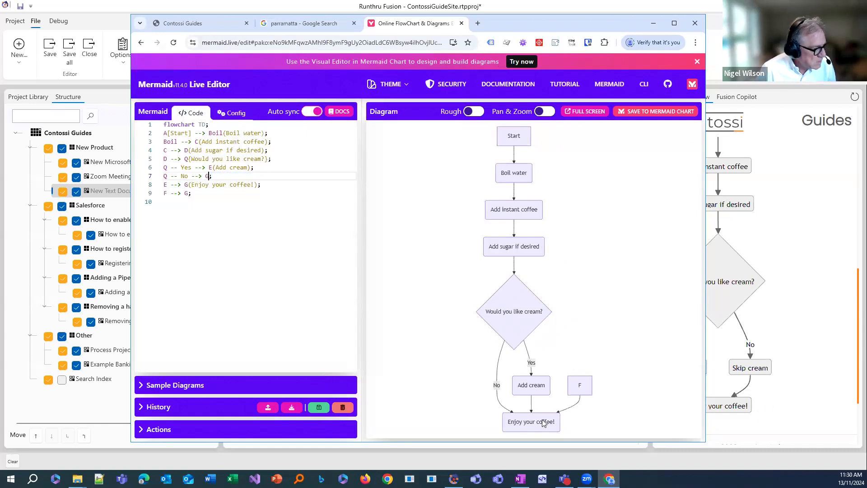
# - Delete the leftover F --> G; line from the end of the flowchart code and inspect the C node identifier on line 3
pyautogui.click(226, 193)
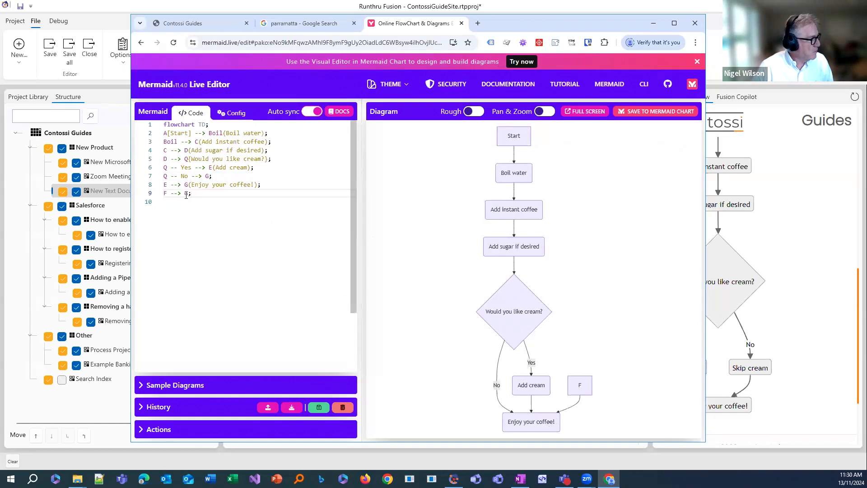
pyautogui.moveTo(192, 193); pyautogui.dragTo(131, 193)
pyautogui.press('Delete')
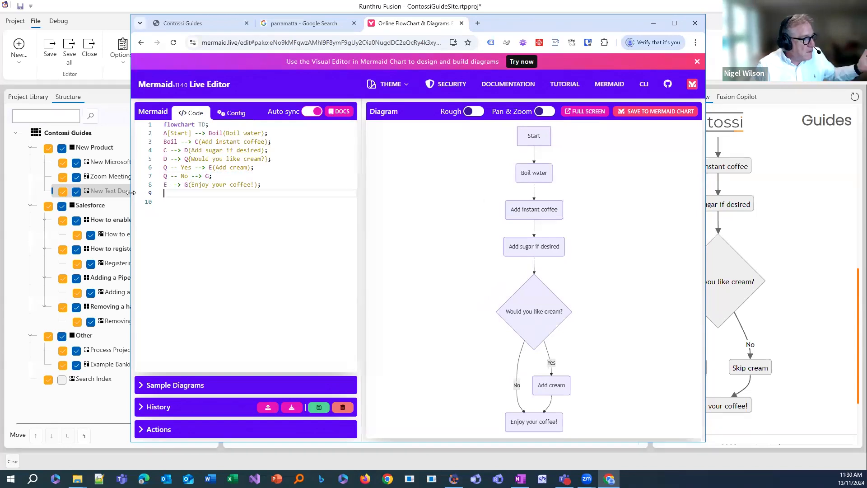
pyautogui.press('BackSpace')
pyautogui.click(197, 142)
pyautogui.doubleClick(198, 141)
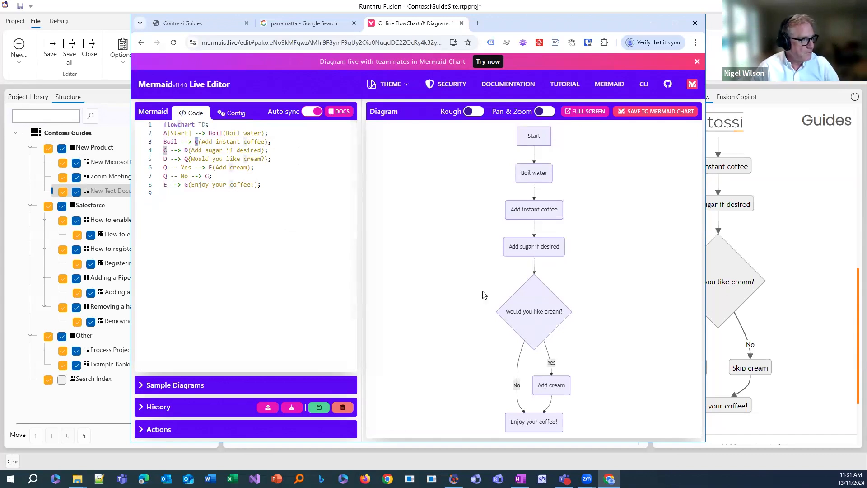
# - Copy the whole edited flowchart code, switch to Runthru Fusion and replace the code between the Mermaid fences in New Text Document with it
pyautogui.moveTo(280, 185); pyautogui.dragTo(69, 128)
pyautogui.hotkey('ctrl', 'c')
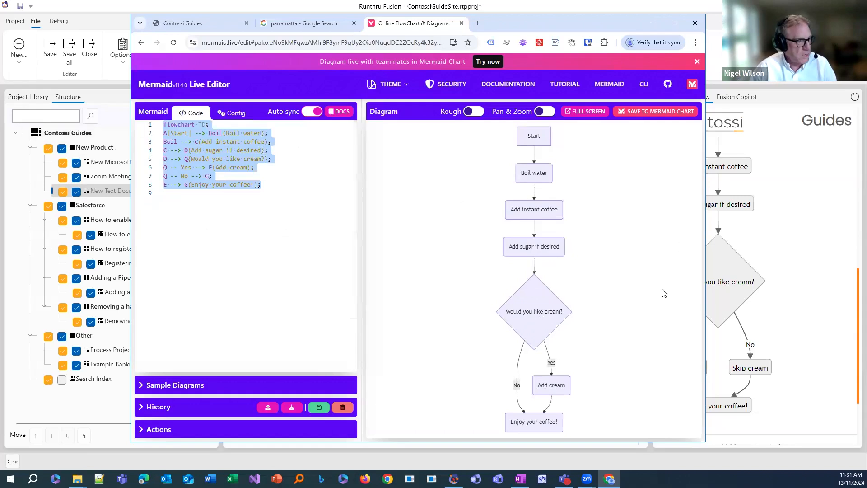
pyautogui.click(788, 267)
pyautogui.click(310, 394)
pyautogui.moveTo(186, 307); pyautogui.dragTo(181, 275)
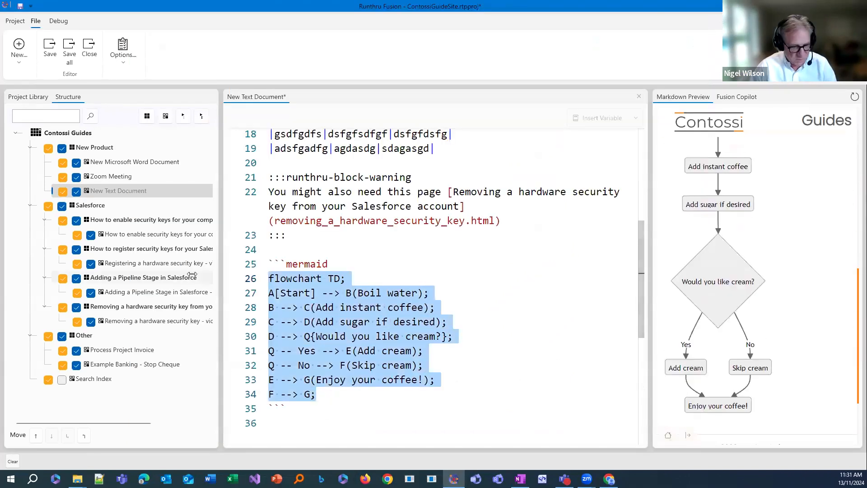
pyautogui.hotkey('ctrl', 'v')
# - Insert an empty line 34 between the last flowchart line and the closing Mermaid fence
pyautogui.click(456, 394)
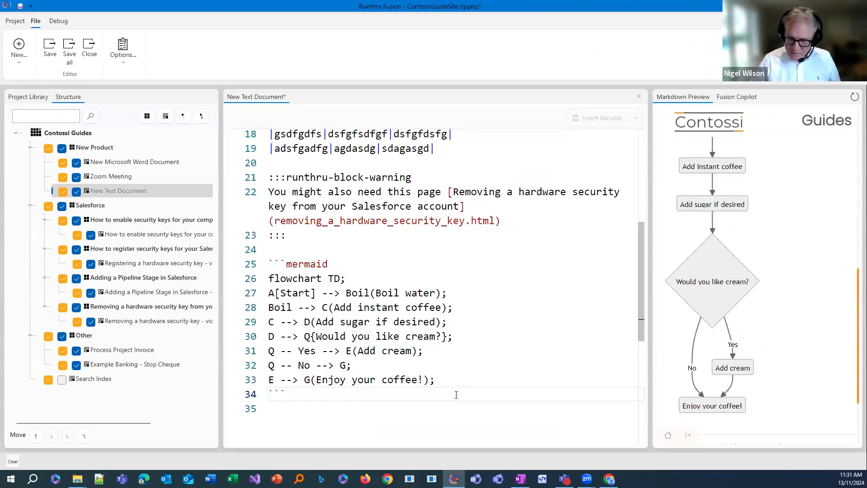
pyautogui.press('Up')
pyautogui.press('End')
pyautogui.press('Return')
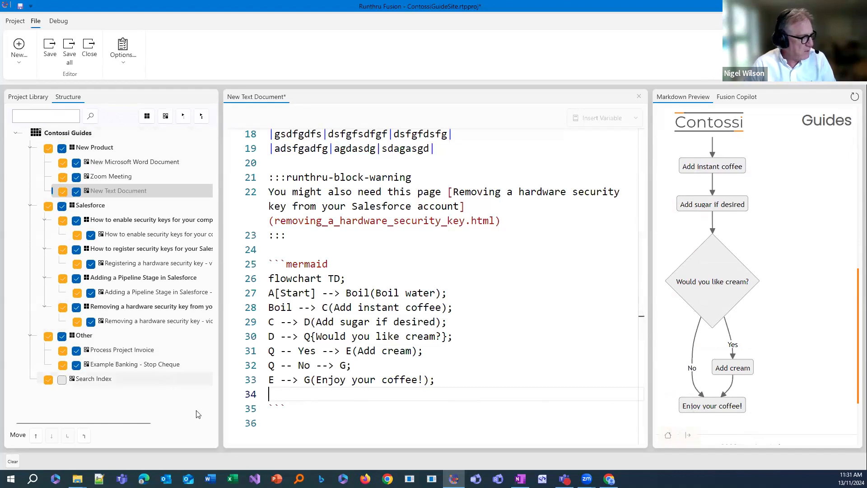
# - Copy the Markdown link to the section about removing a hardware security key and paste it at line 37, below the Mermaid block
pyautogui.rightClick(118, 310)
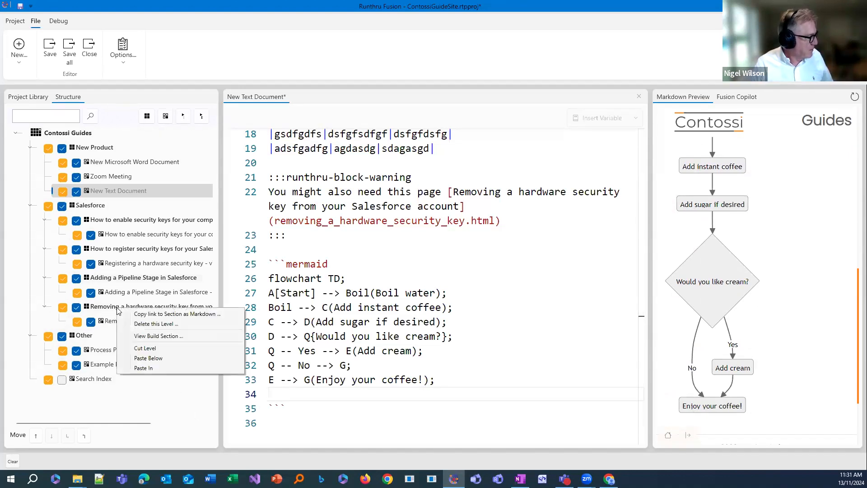
pyautogui.click(162, 314)
pyautogui.click(305, 420)
pyautogui.press('Return')
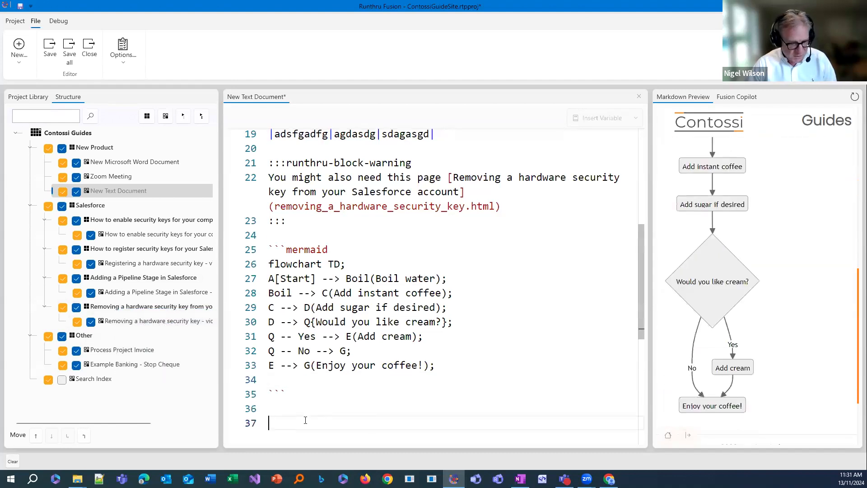
pyautogui.hotkey('ctrl', 'v')
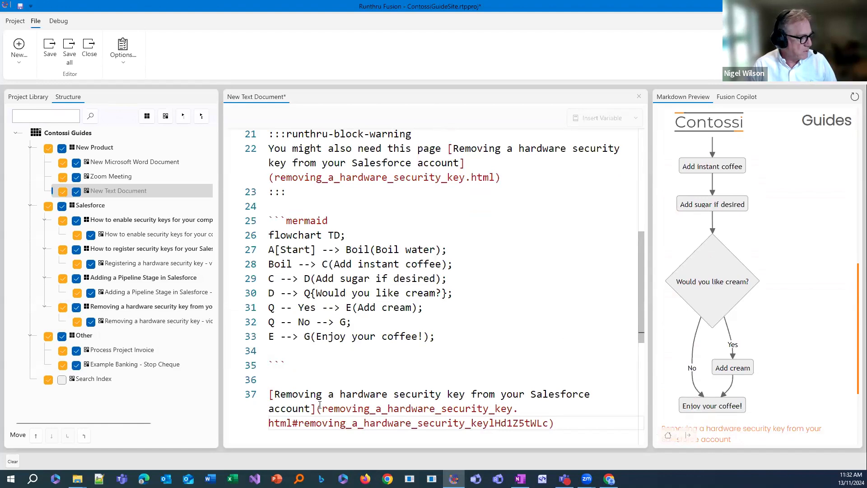
# - Using the pasted link's file name, add click E "removing_a_hardware_security_key.html" on line 34 of the Mermaid block and check the previewed diagram
pyautogui.moveTo(322, 409); pyautogui.dragTo(358, 422)
pyautogui.moveTo(301, 422); pyautogui.dragTo(293, 423)
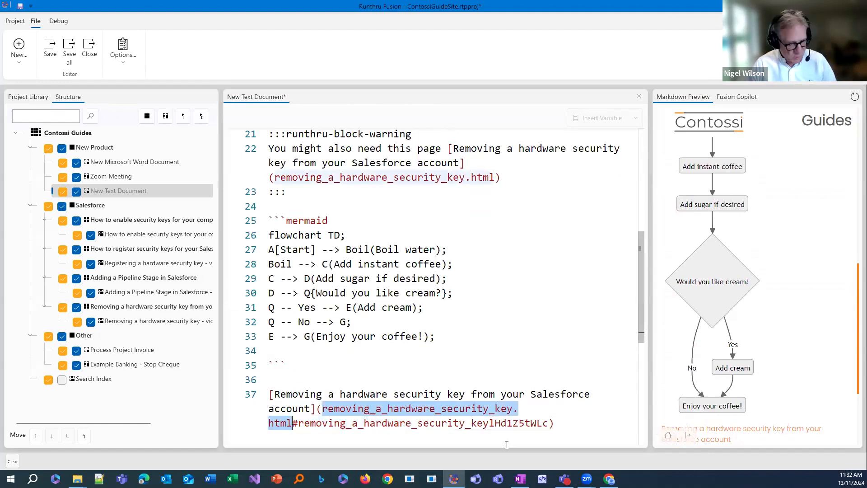
pyautogui.click(308, 358)
pyautogui.scroll(-1, 723, 397)
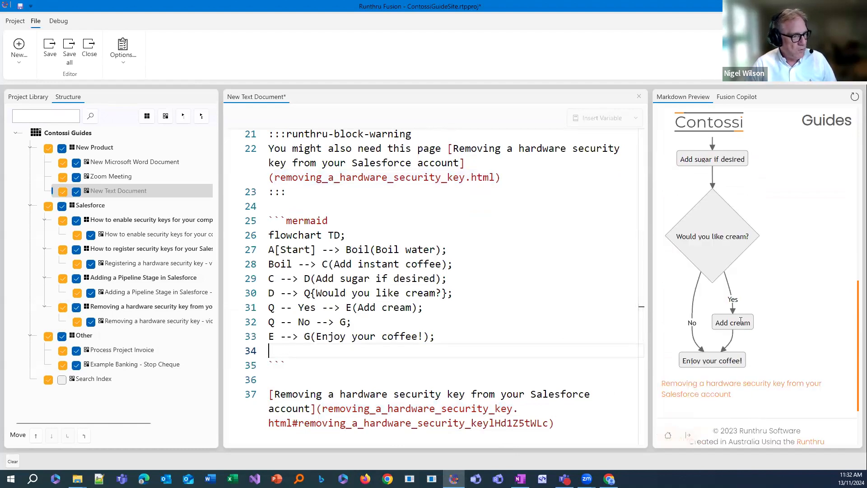
pyautogui.write('click')
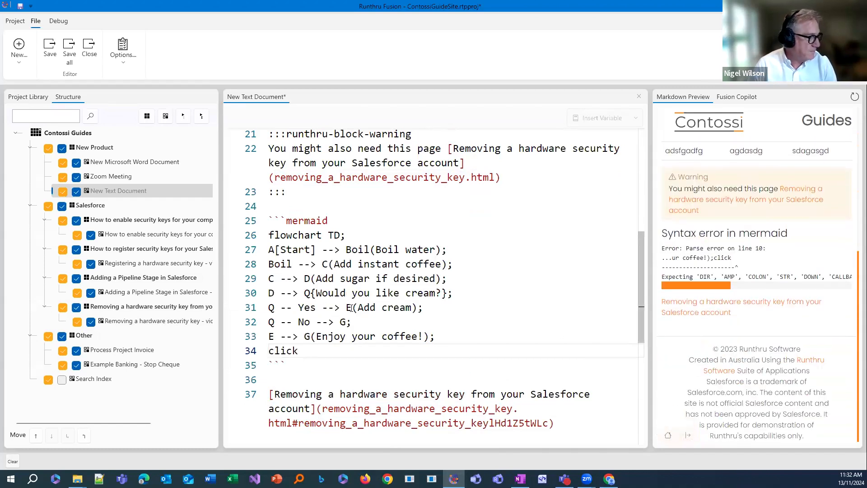
pyautogui.write(' E')
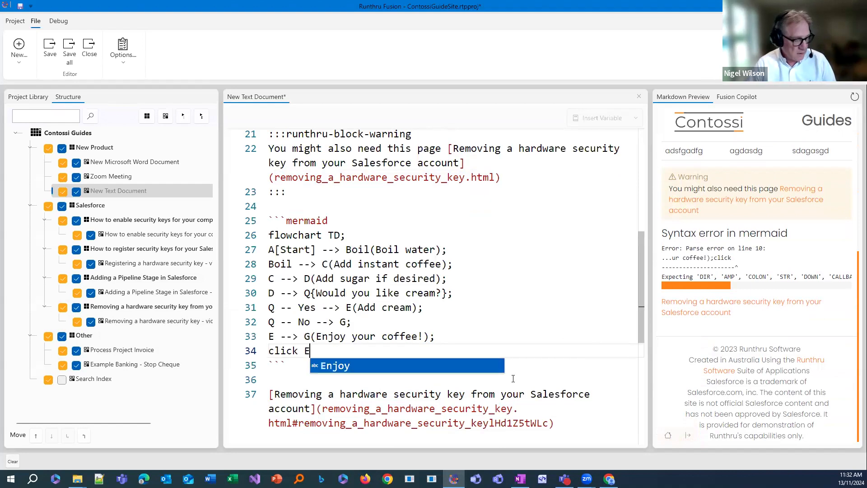
pyautogui.write(' ""')
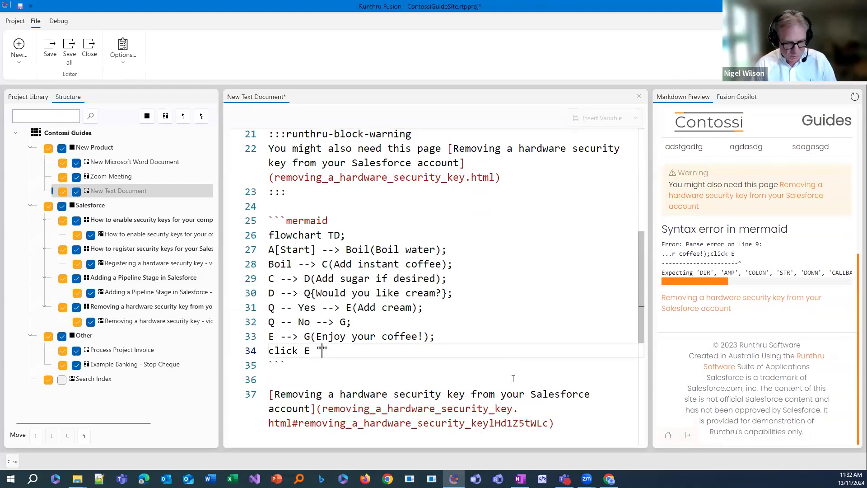
pyautogui.press('Left')
pyautogui.hotkey('ctrl', 'v')
pyautogui.click(513, 379)
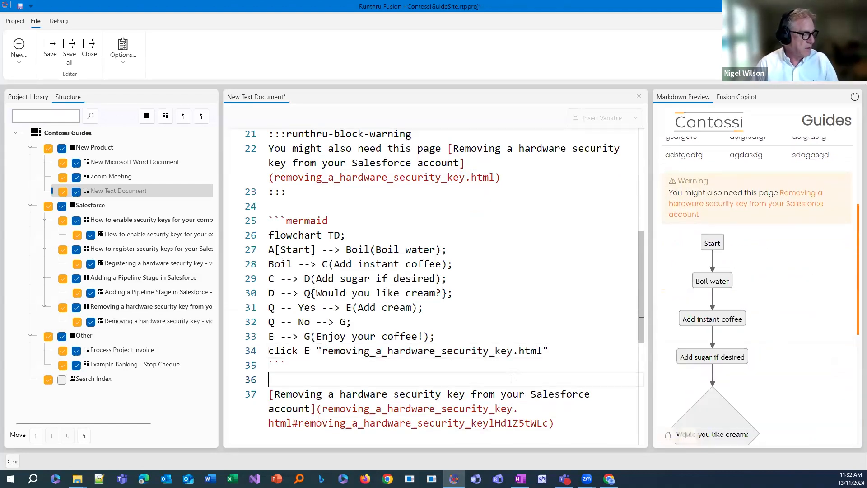
pyautogui.scroll(-1, 306, 364)
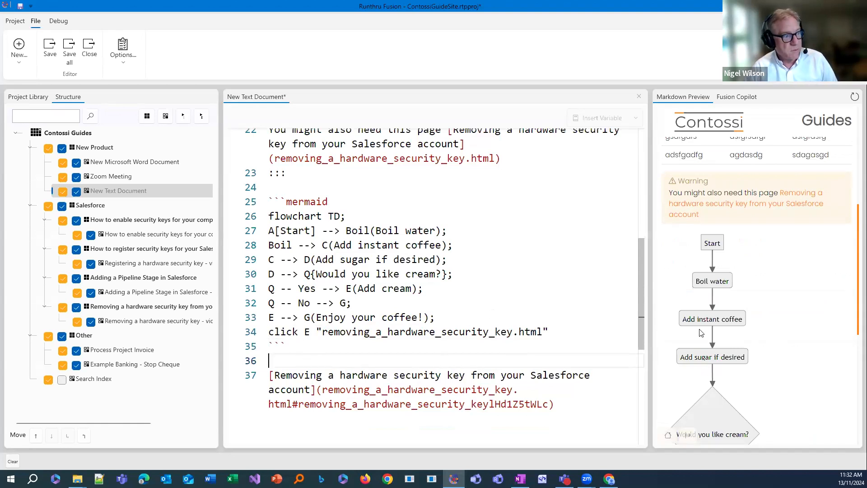
pyautogui.scroll(-4, 748, 350)
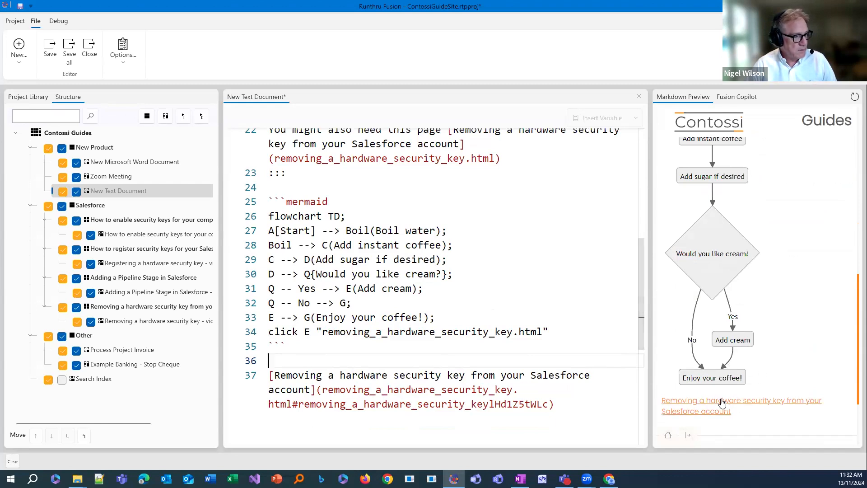
# - Delete the Markdown link and the empty lines below the closing Mermaid fence, and save New Text Document
pyautogui.click(570, 406)
pyautogui.hotkey('shift', 'Home')
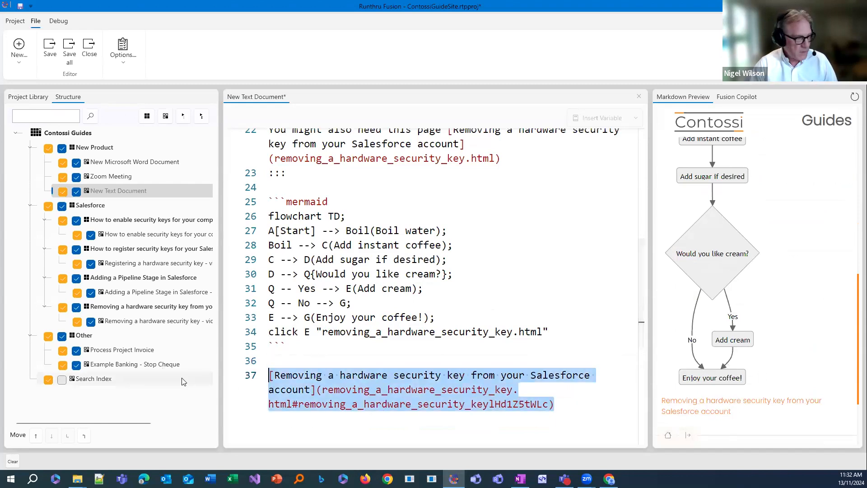
pyautogui.press('BackSpace')
pyautogui.press('BackSpace')
pyautogui.press('BackSpace')
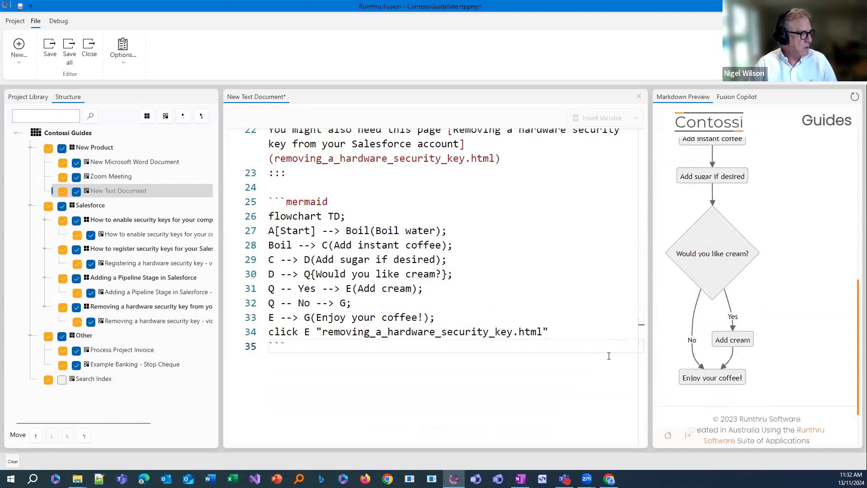
pyautogui.hotkey('ctrl', 's')
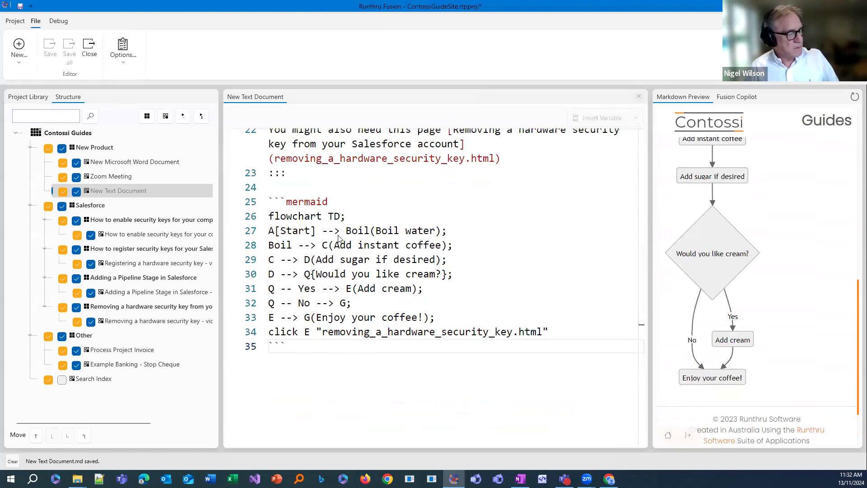
# - Build the site and open the New Text Document page under New Product in the preview to check its coffee flowchart
pyautogui.click(176, 47)
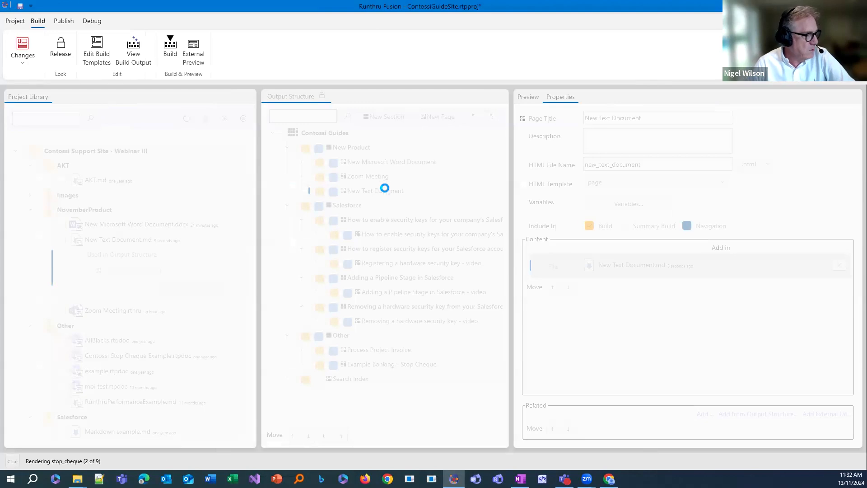
pyautogui.scroll(-3, 728, 349)
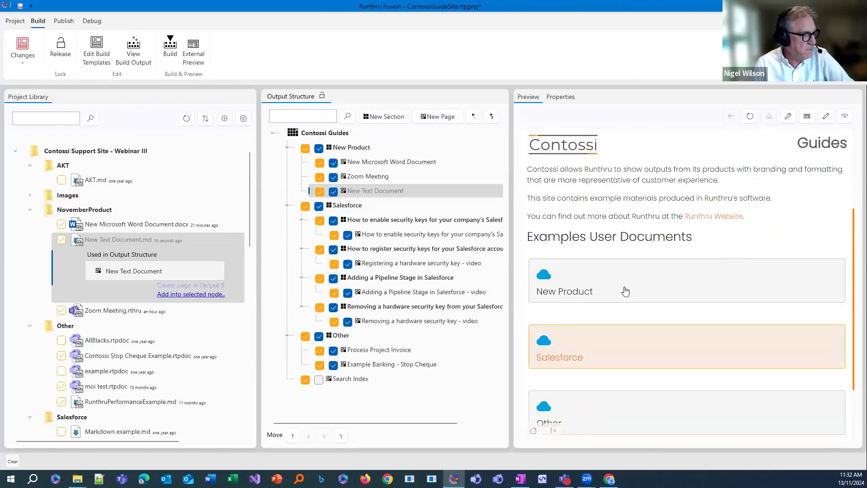
pyautogui.click(645, 280)
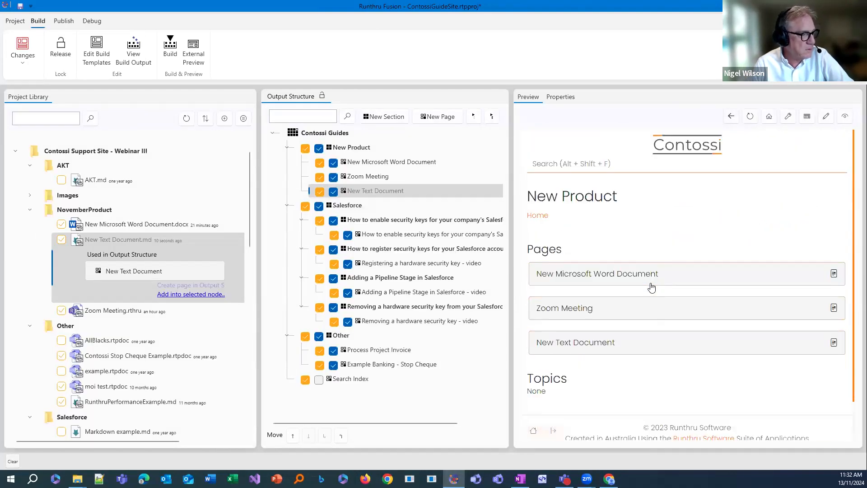
pyautogui.click(616, 344)
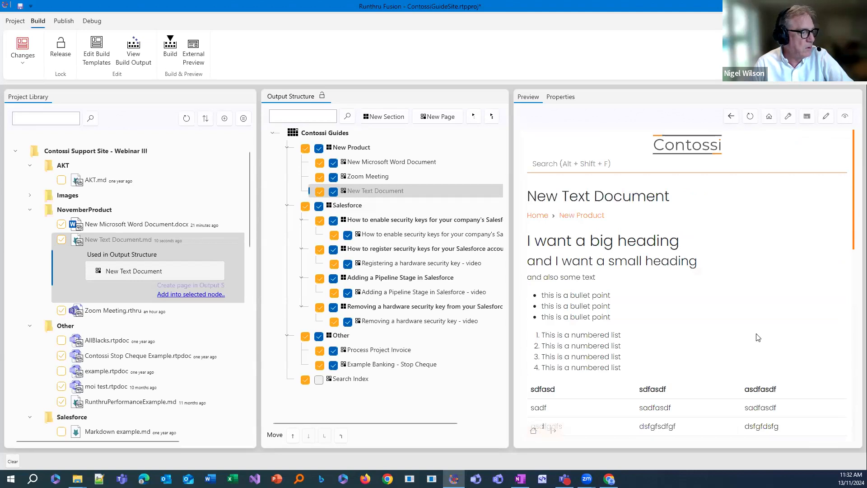
pyautogui.scroll(-10, 758, 337)
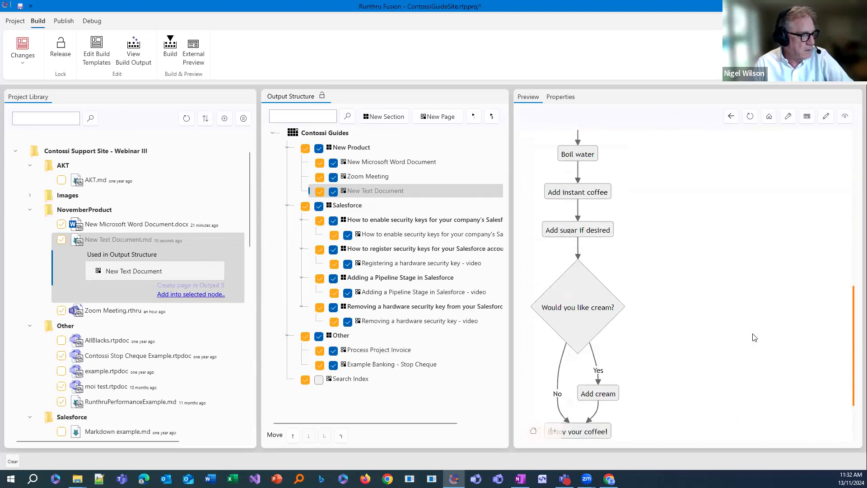
pyautogui.scroll(-2, 755, 337)
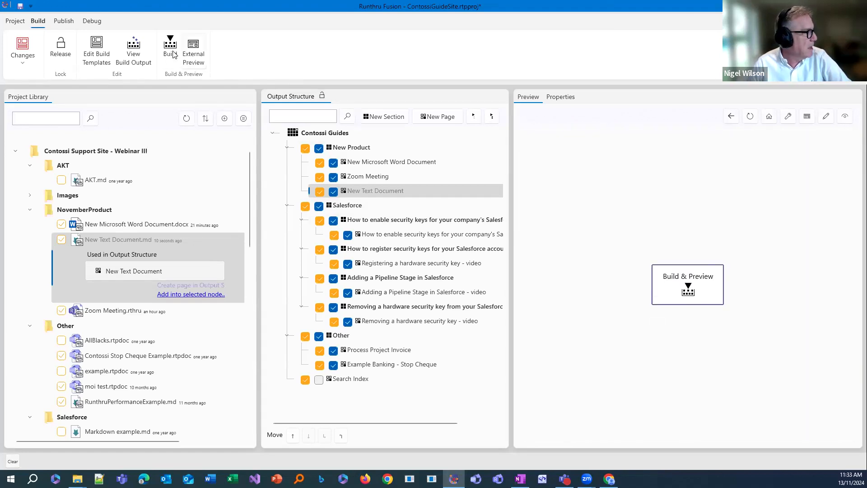
# - Build and preview the site again, and view where New Microsoft Word Document.docx and New Text Document.md are used in the output structure
pyautogui.click(691, 292)
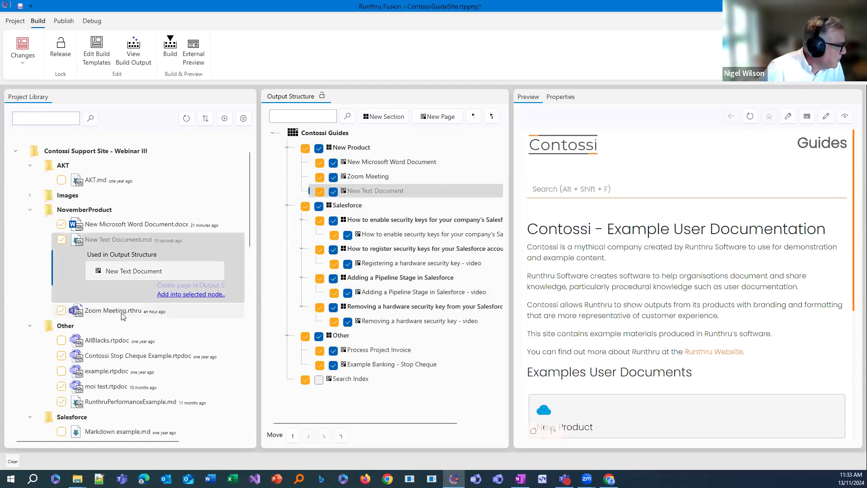
pyautogui.click(145, 226)
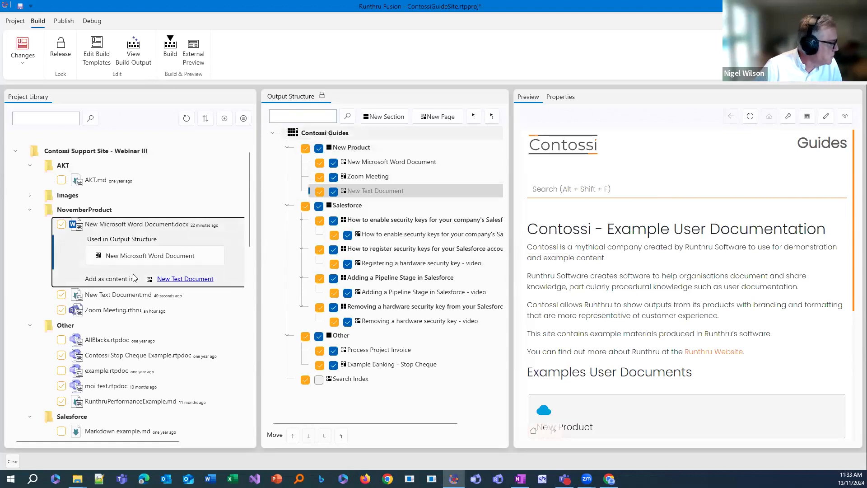
pyautogui.click(118, 297)
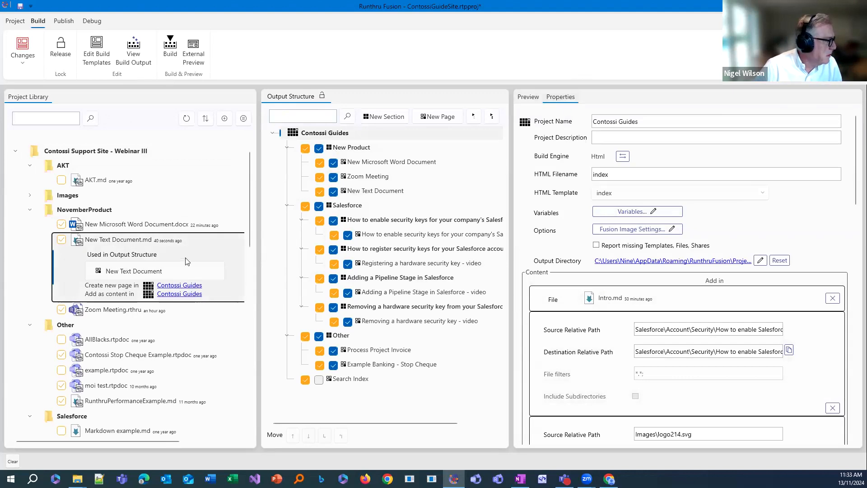
# - Open New Text Document.md from the New Text Document page and replace line 4 with "This applies to the wonderful {{ProductName}}"
pyautogui.click(369, 191)
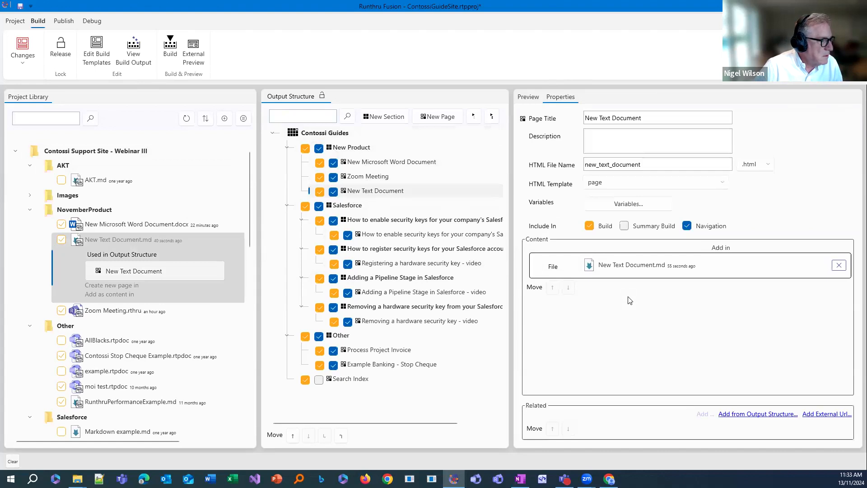
pyautogui.doubleClick(625, 270)
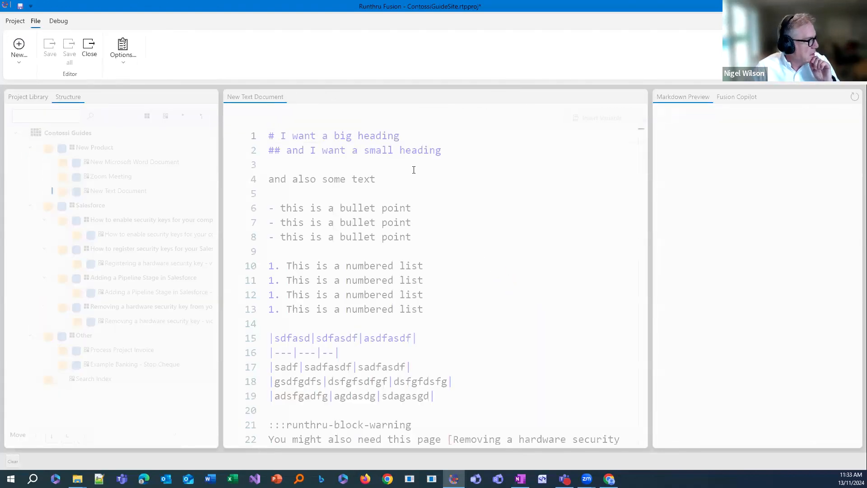
pyautogui.click(436, 178)
pyautogui.moveTo(375, 179); pyautogui.dragTo(252, 179)
pyautogui.write('Th')
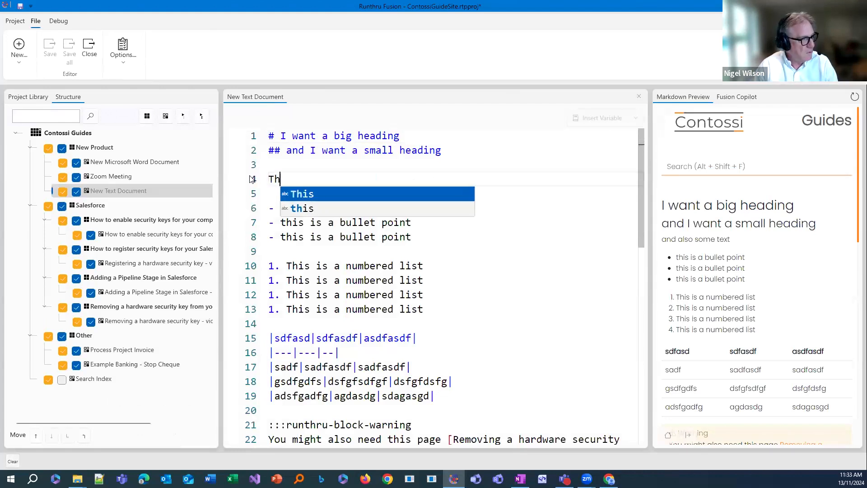
pyautogui.write('is applies')
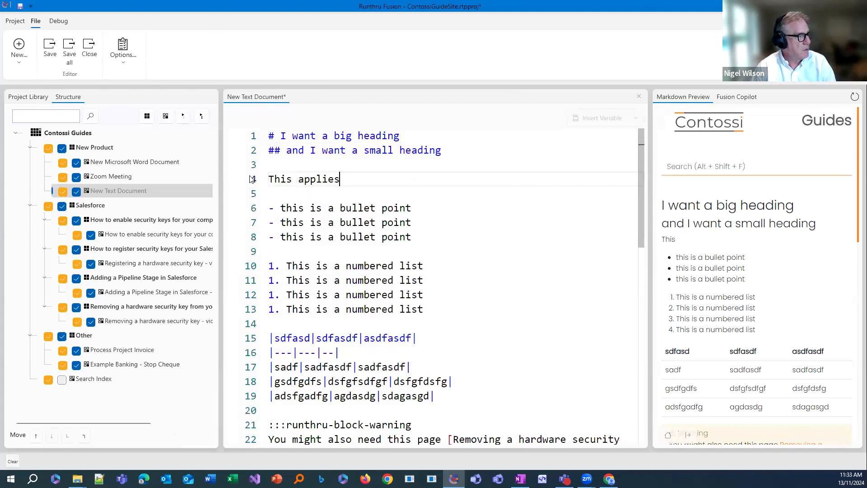
pyautogui.write(' to the ')
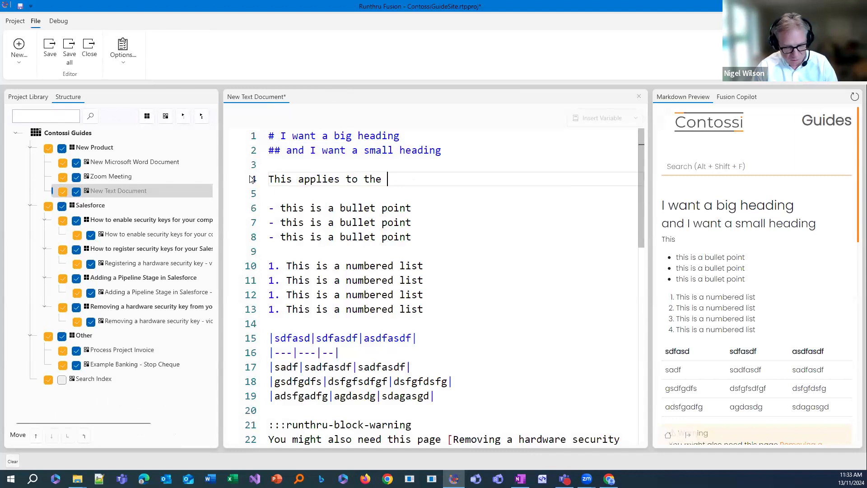
pyautogui.write('wonderful ')
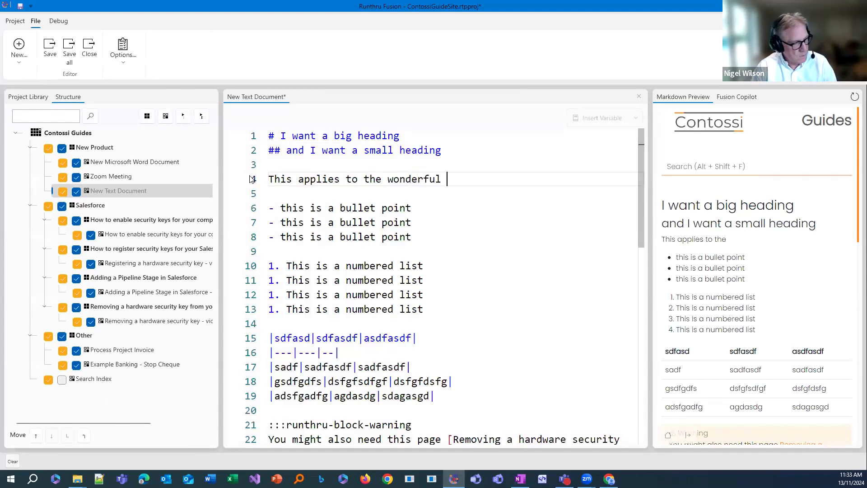
pyautogui.write('{{')
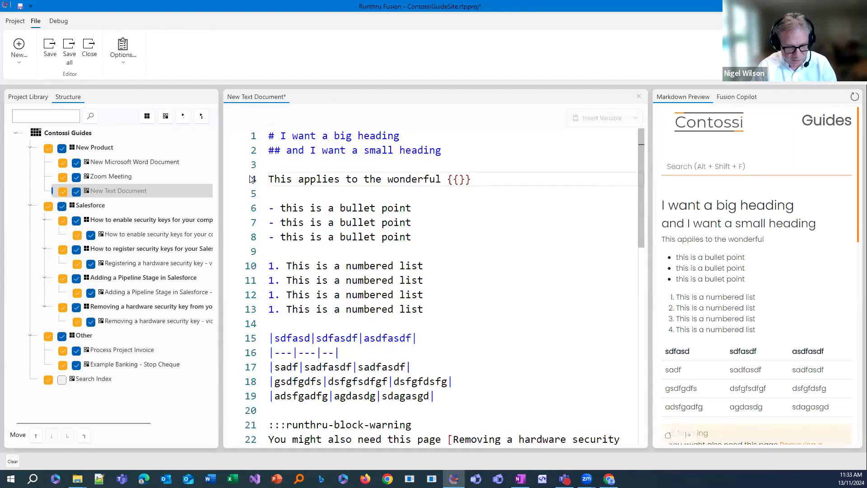
pyautogui.write('ProductName')
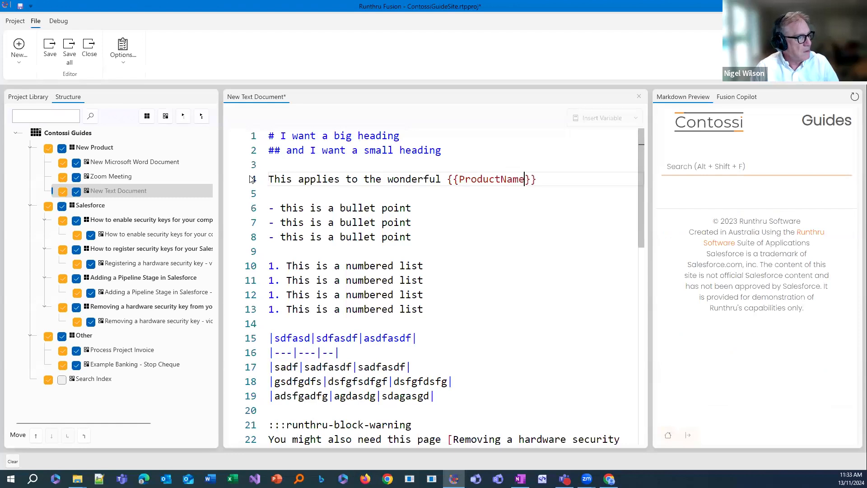
# - Save the edited New Text Document and close its editor
pyautogui.click(552, 178)
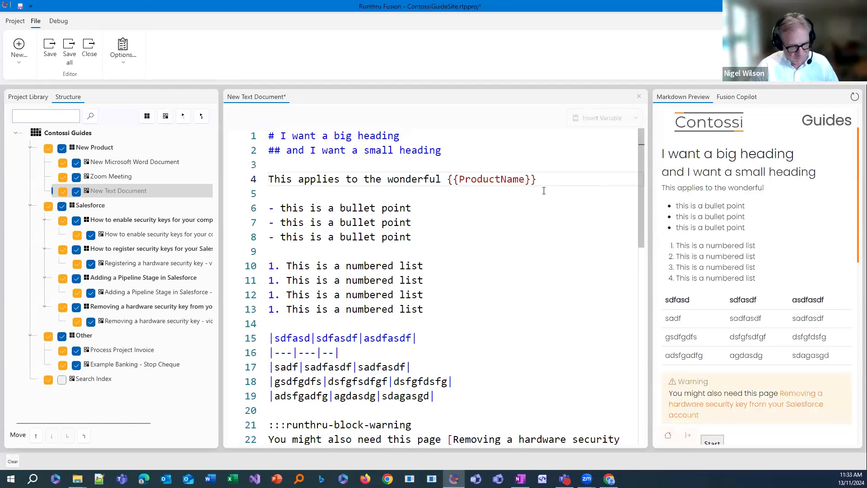
pyautogui.hotkey('ctrl', 's')
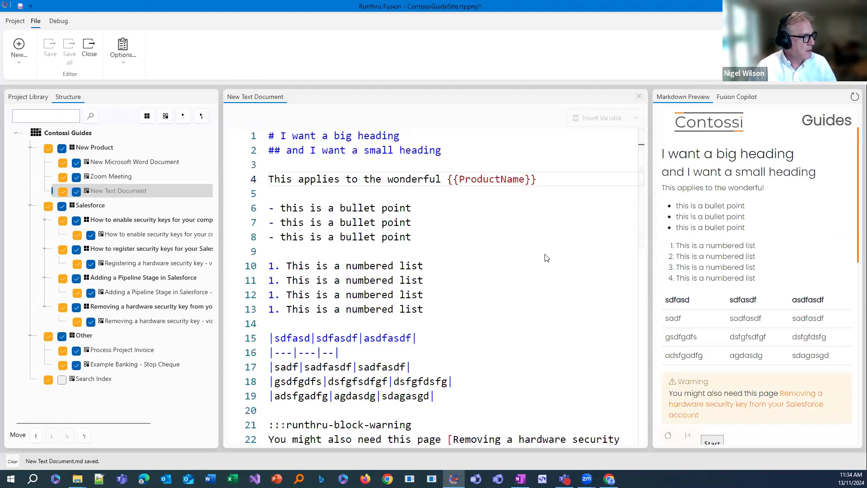
pyautogui.hotkey('ctrl', 'w')
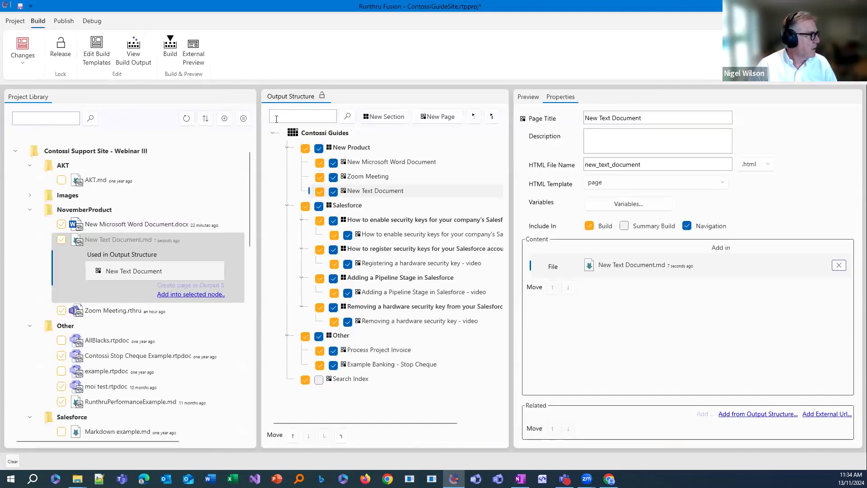
# - Add a build variable ProductName with the value "CoffeeWinner Product" to the Contossi Guides project and save it
pyautogui.click(331, 135)
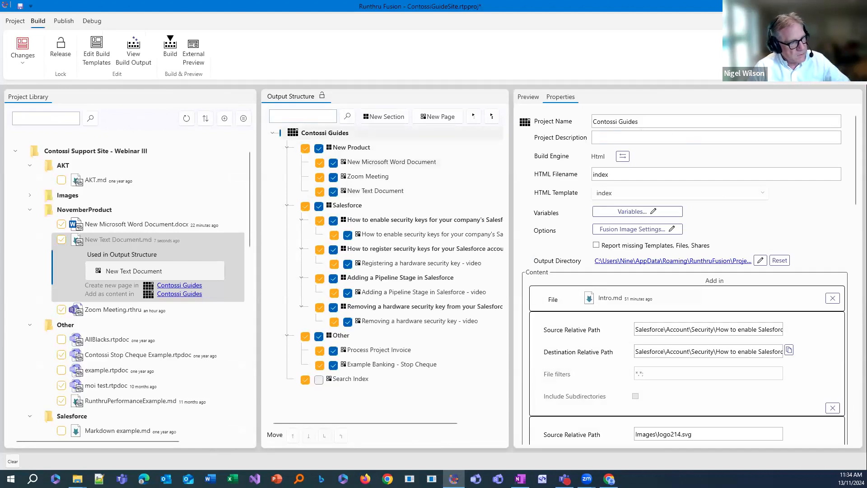
pyautogui.click(613, 212)
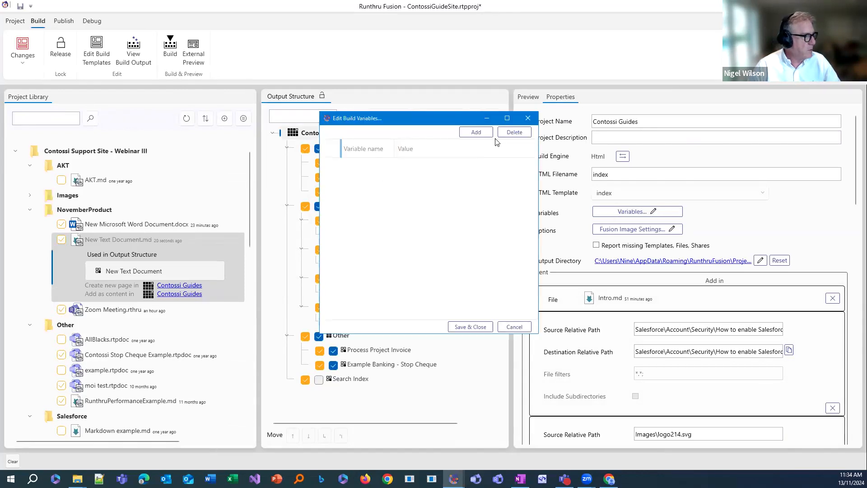
pyautogui.click(476, 132)
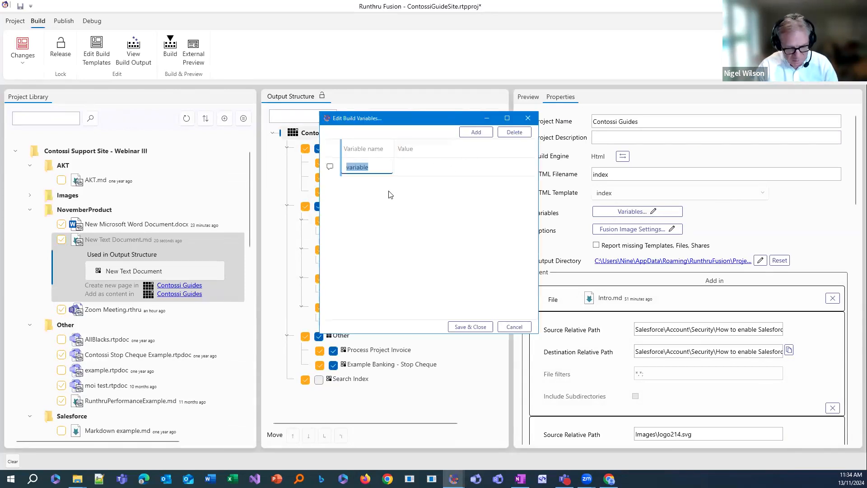
pyautogui.write('ProductName')
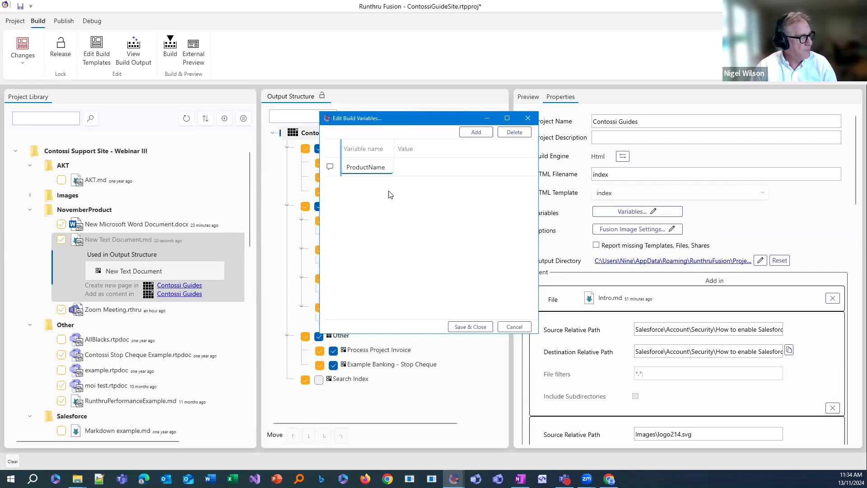
pyautogui.click(439, 164)
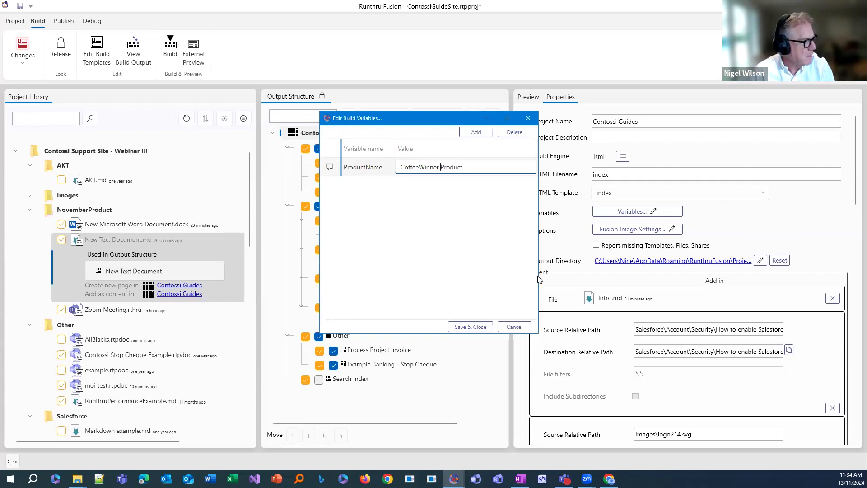
pyautogui.click(470, 329)
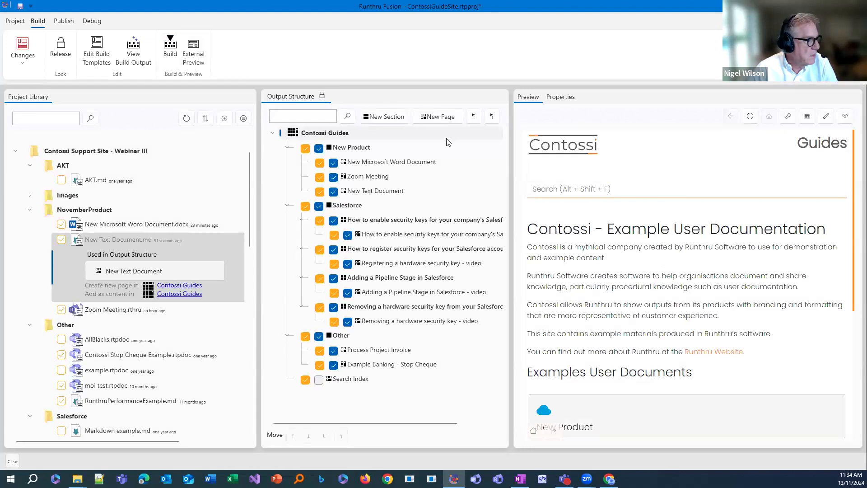
# - Check the product name text on the New Microsoft Word Document, New Text Document and Zoom Meeting pages in the site preview
pyautogui.click(609, 415)
pyautogui.click(677, 275)
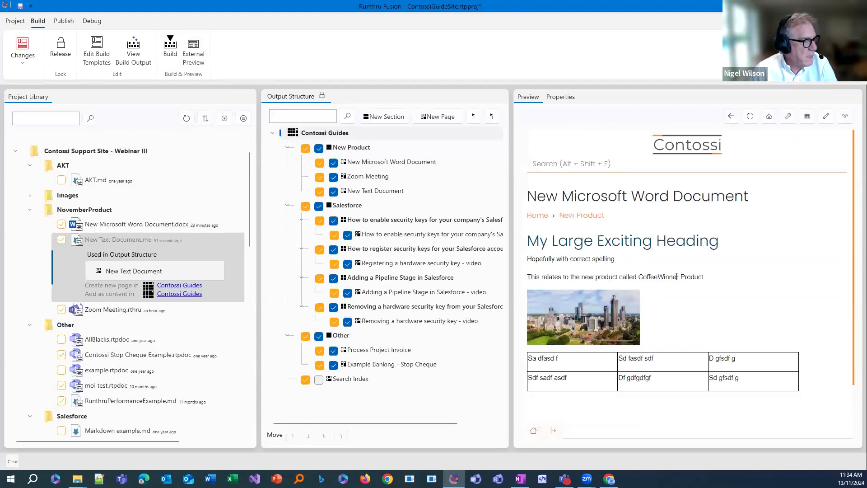
pyautogui.moveTo(638, 276); pyautogui.dragTo(709, 277)
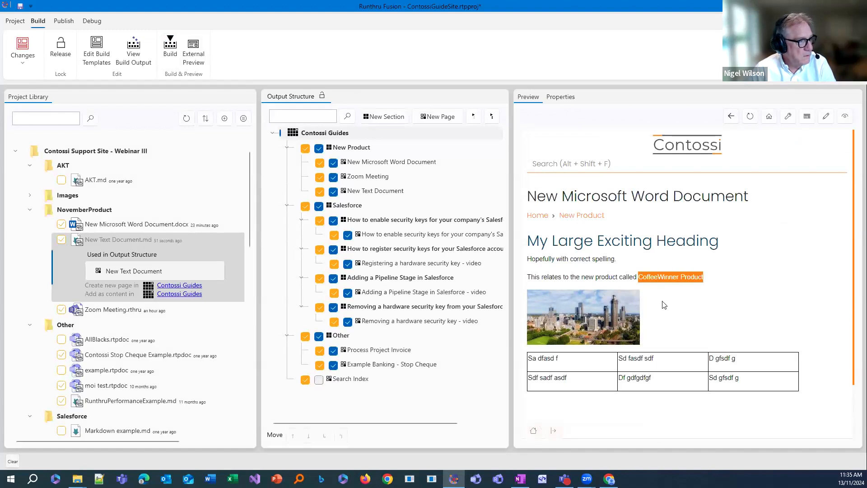
pyautogui.click(585, 215)
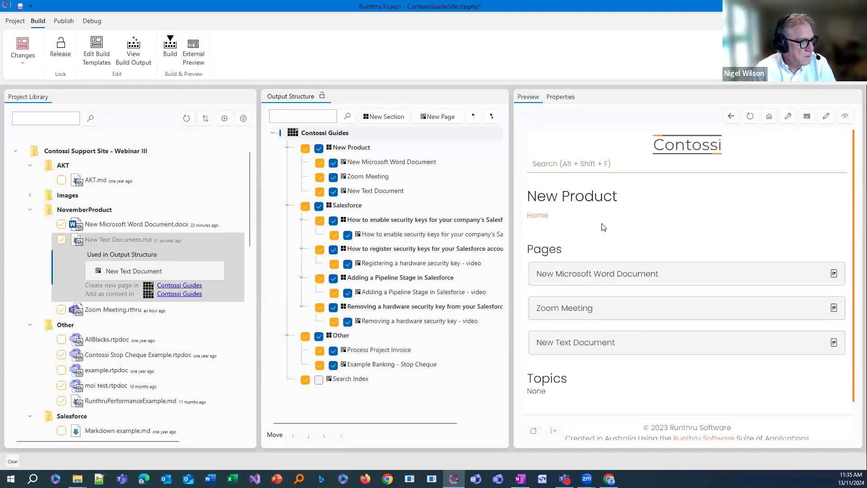
pyautogui.click(641, 348)
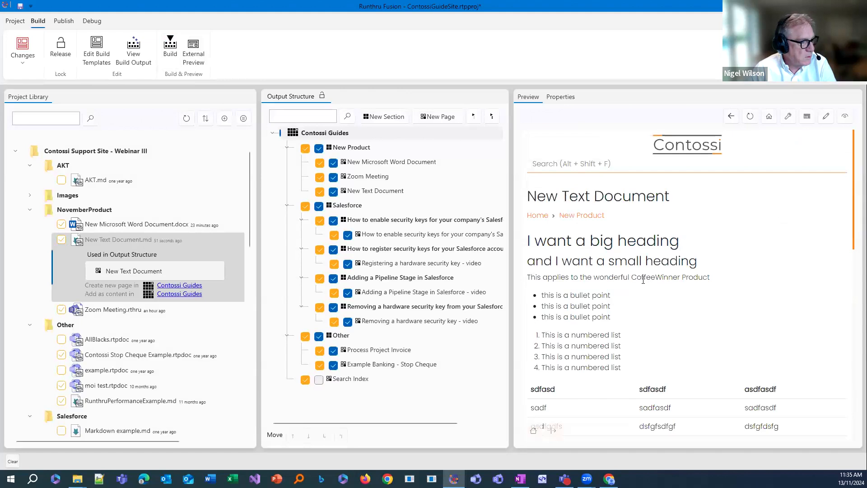
pyautogui.click(603, 217)
pyautogui.click(655, 310)
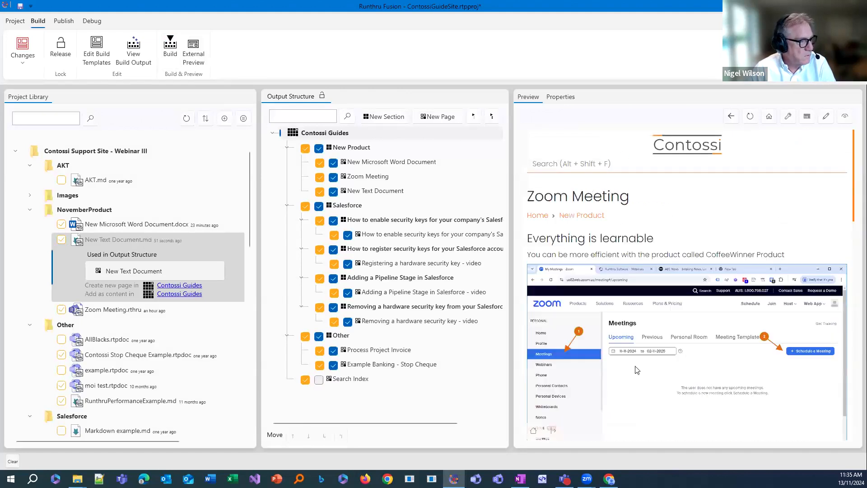
pyautogui.moveTo(707, 252); pyautogui.dragTo(793, 263)
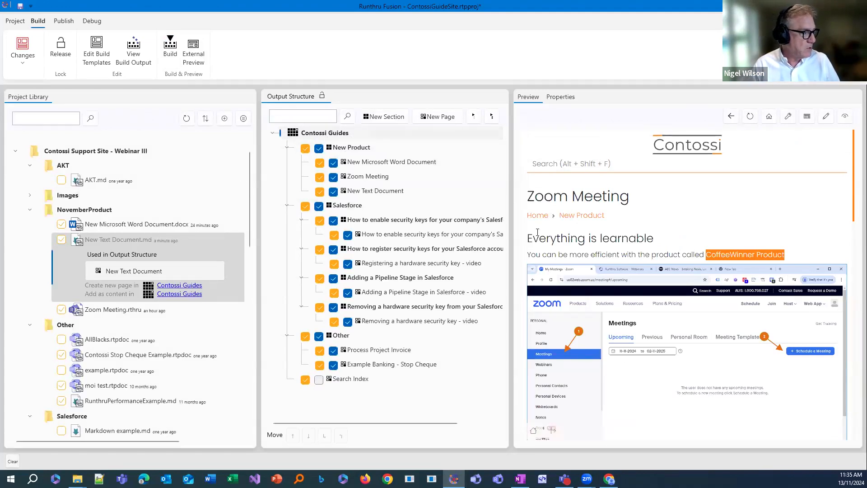
pyautogui.click(397, 191)
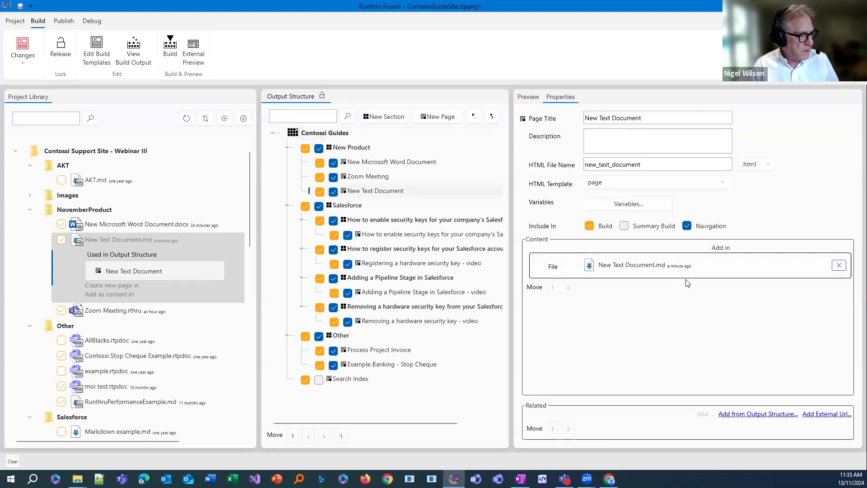
pyautogui.click(633, 265)
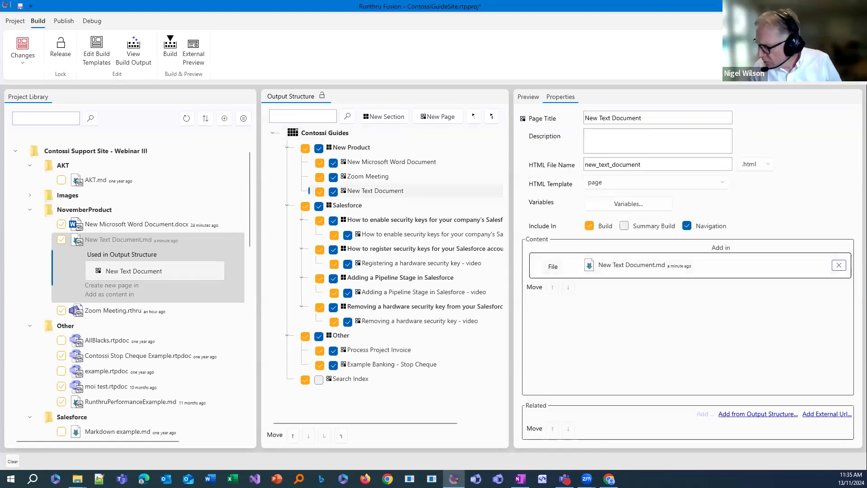
pyautogui.hotkey('alt', 'Tab')
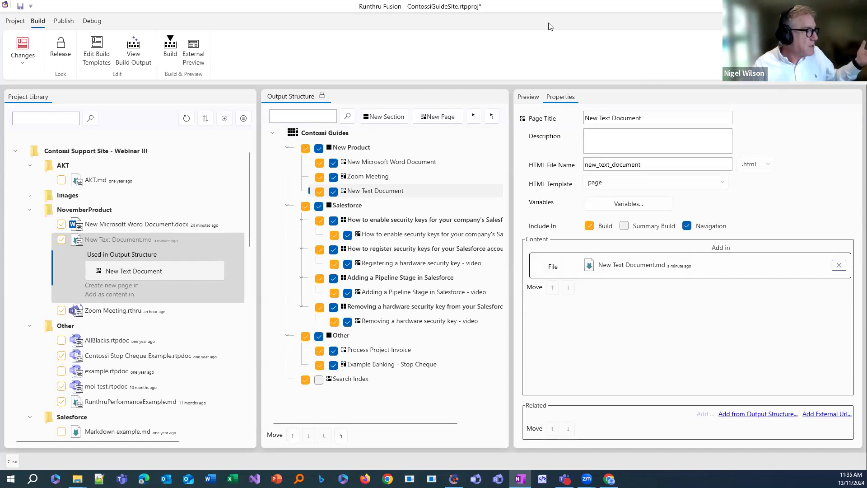
# - Build the site from the Contossi Guides root and bring up the publishing options
pyautogui.click(329, 123)
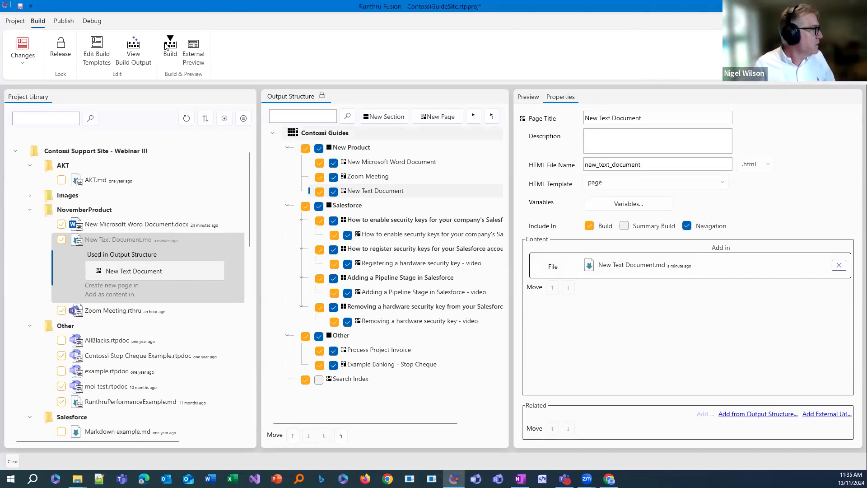
pyautogui.click(168, 47)
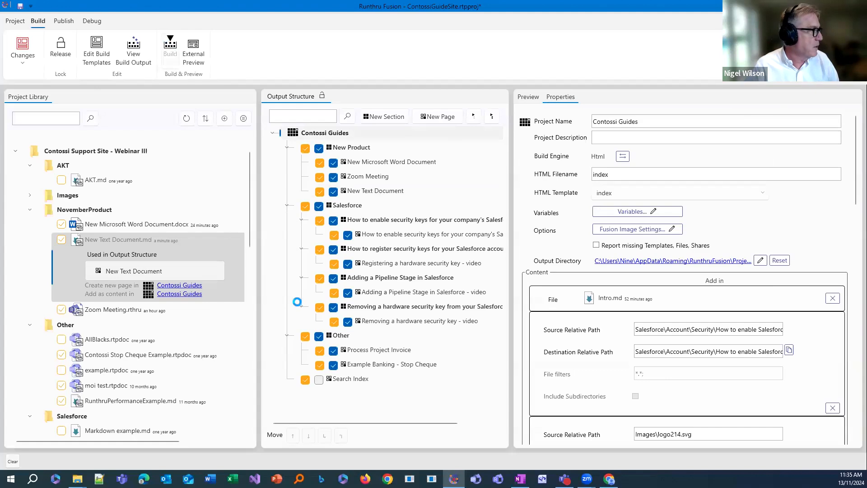
pyautogui.click(71, 22)
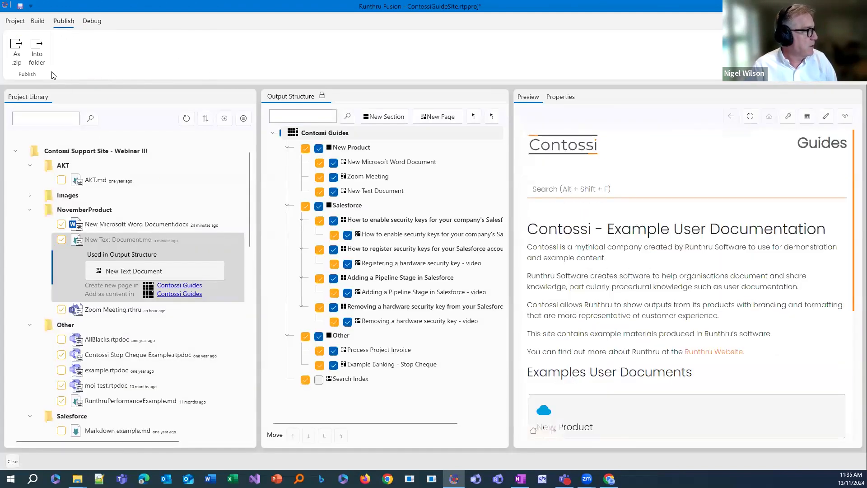